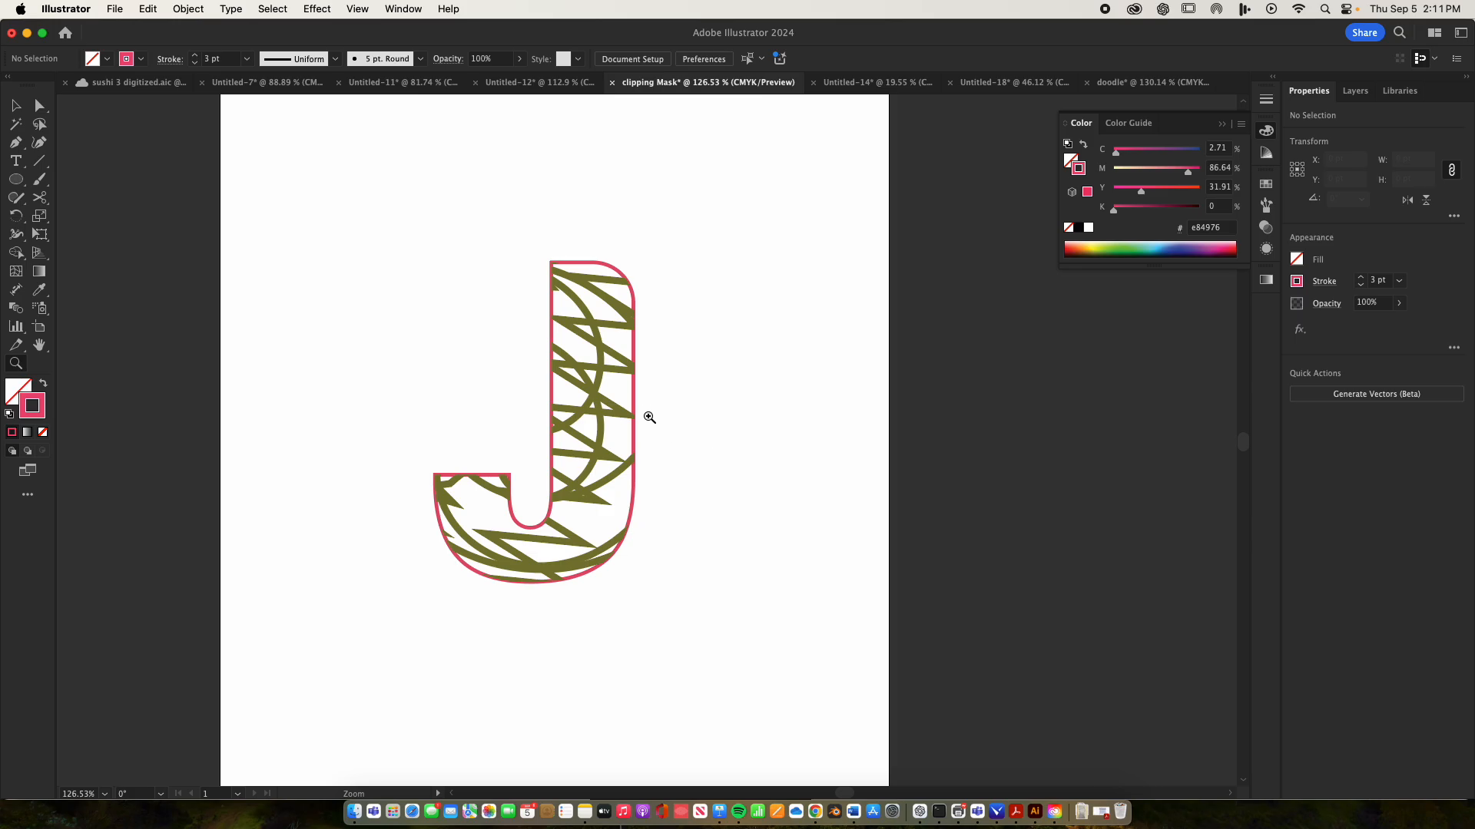
Create a new print document from the Letter preset, 612 x 792 pt, in CMYK colour mode
left_click(65, 32)
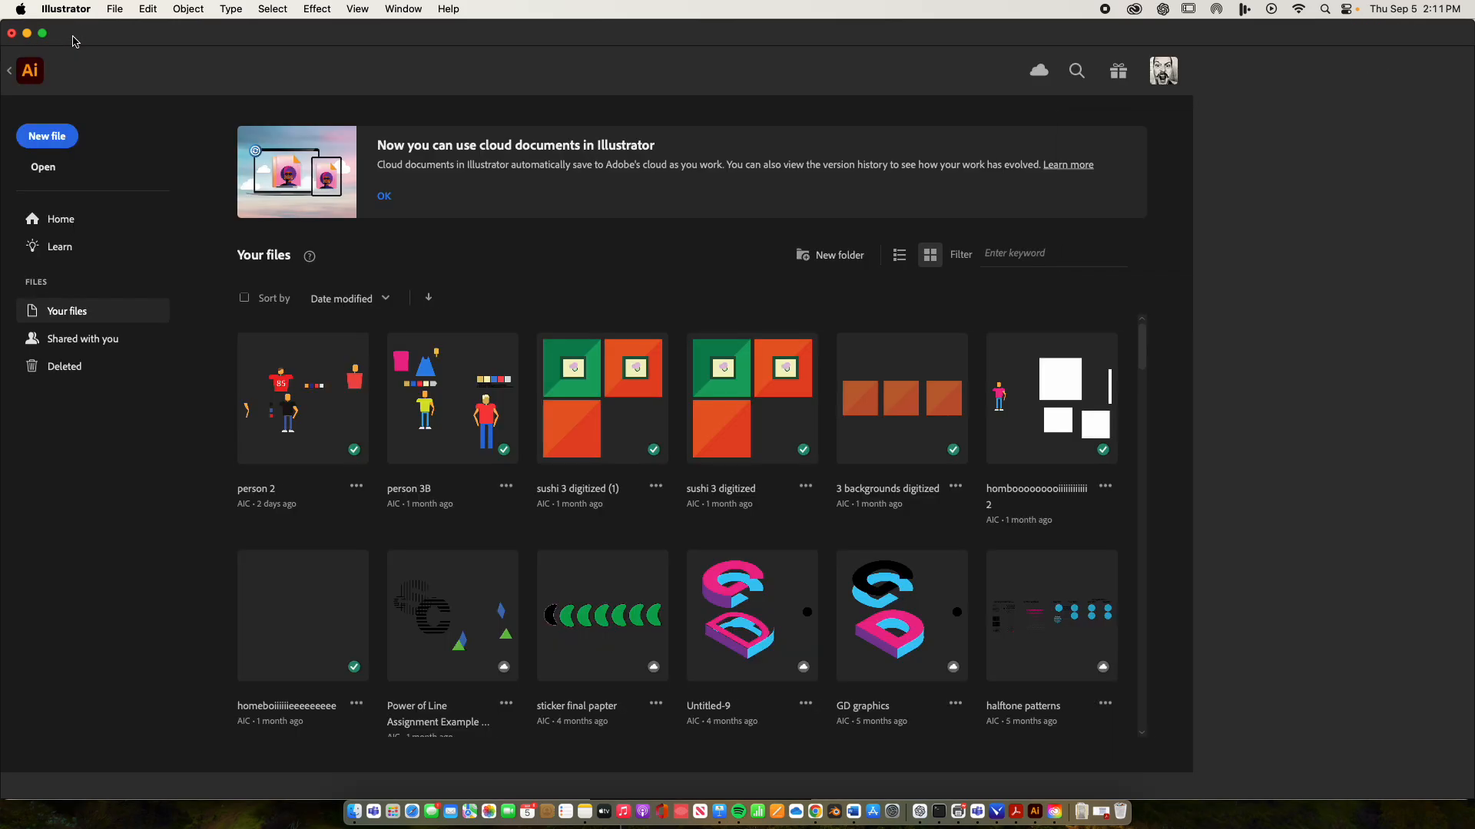
left_click(36, 138)
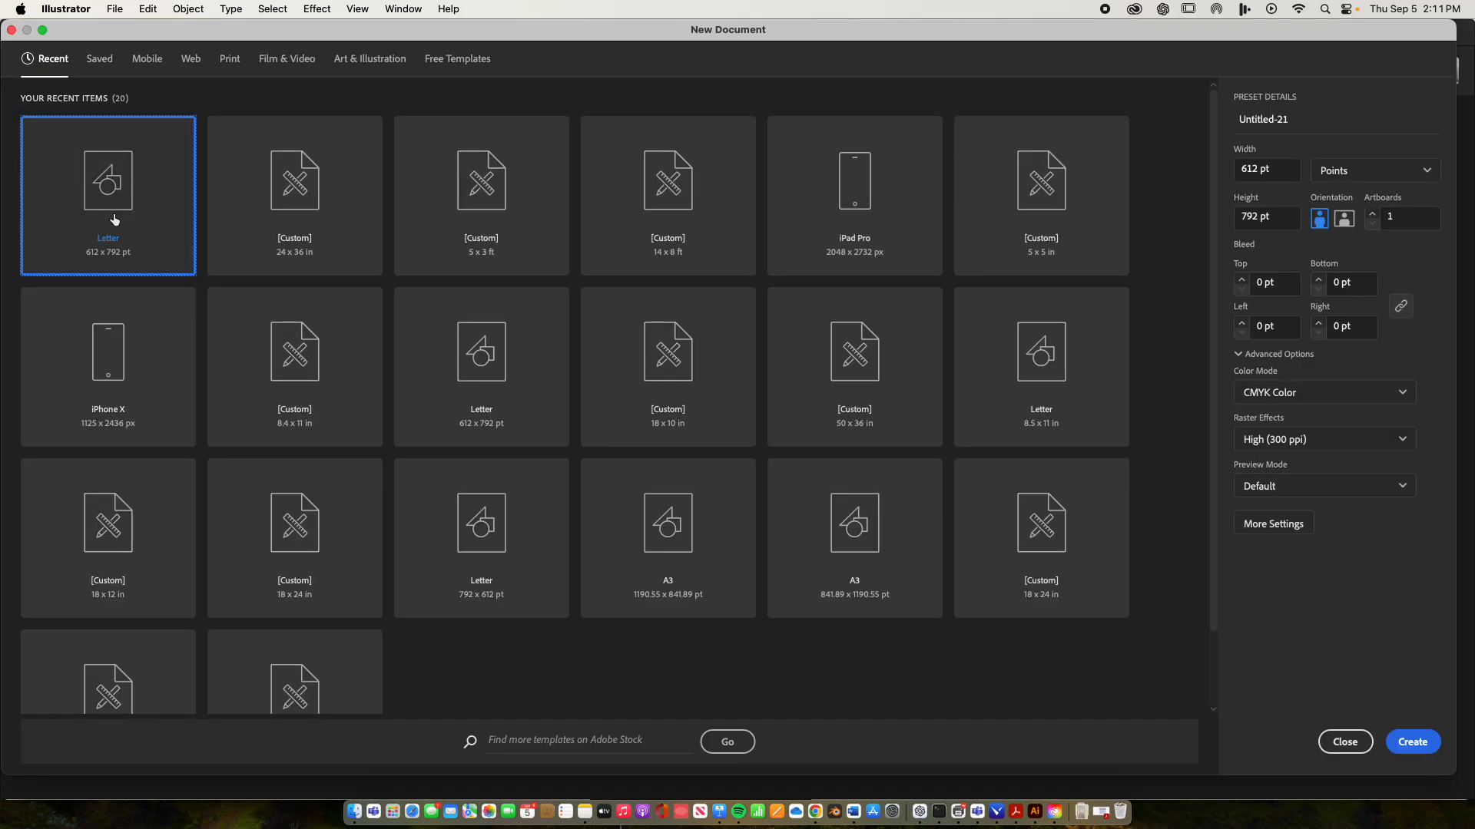
left_click(228, 62)
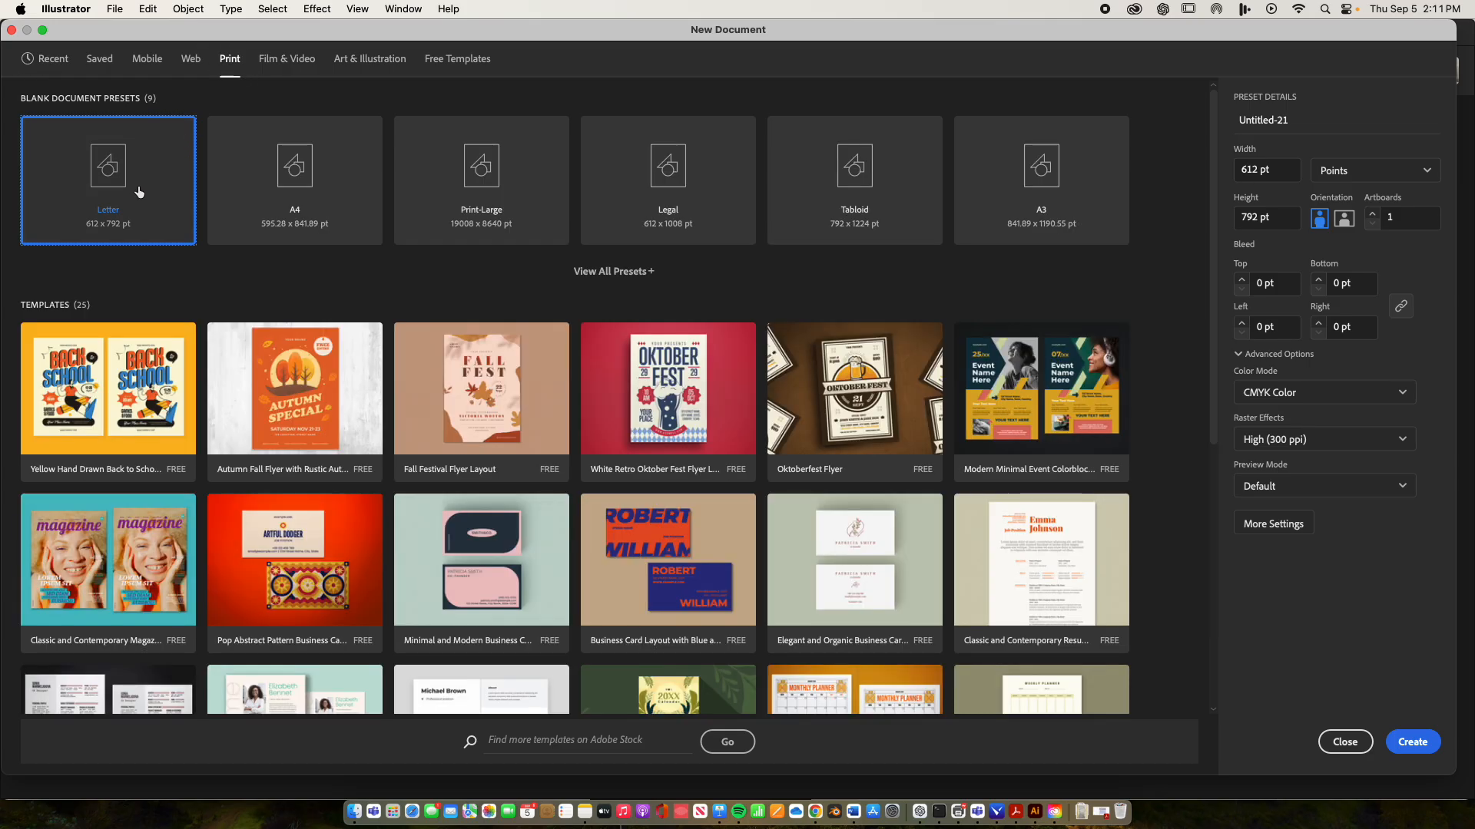
left_click(1410, 741)
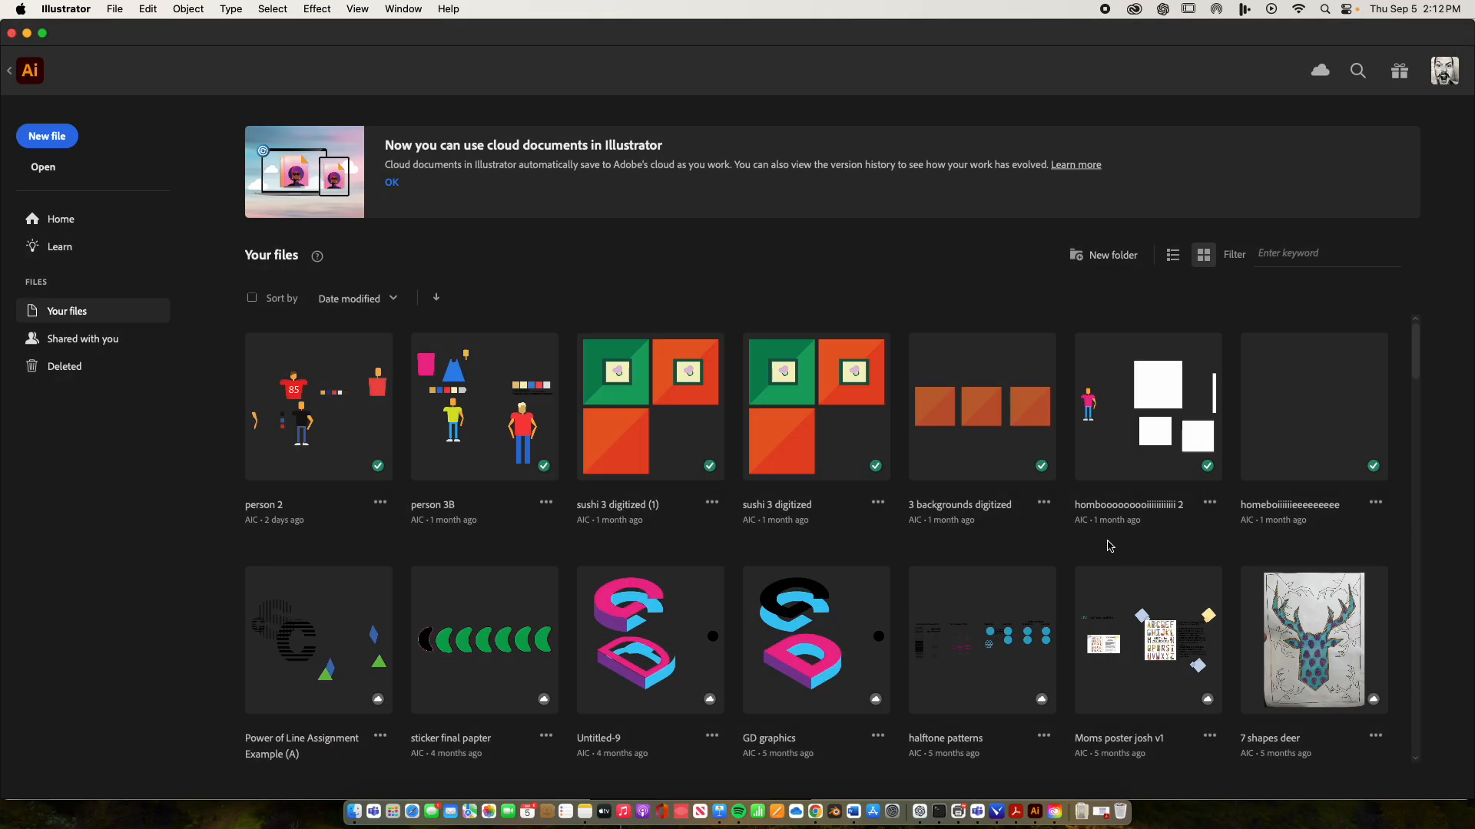
Add a capital letter K as text near the artboard's centre and scale it up to about 325 pt
key("t")
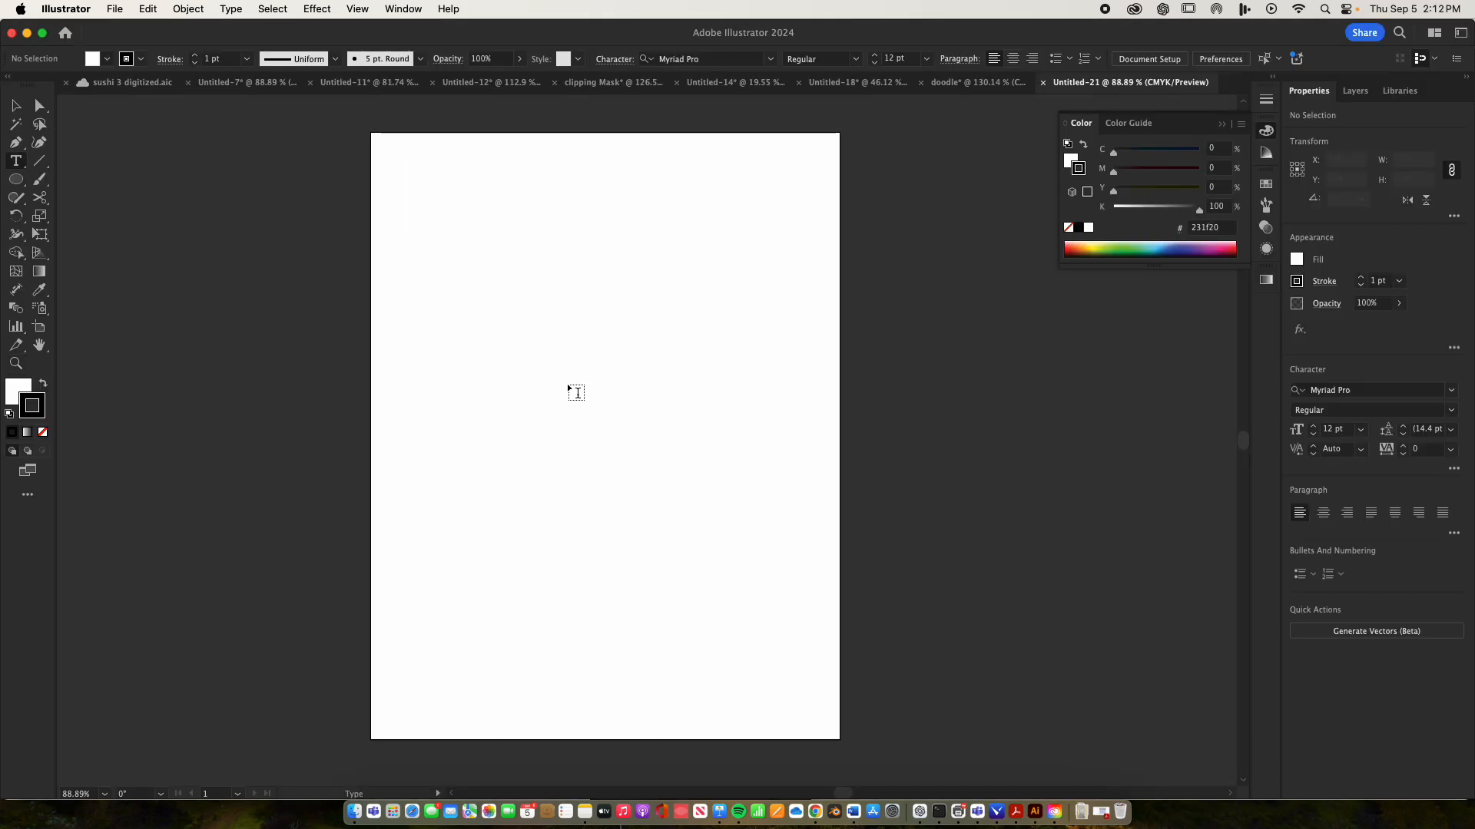
left_click(585, 432)
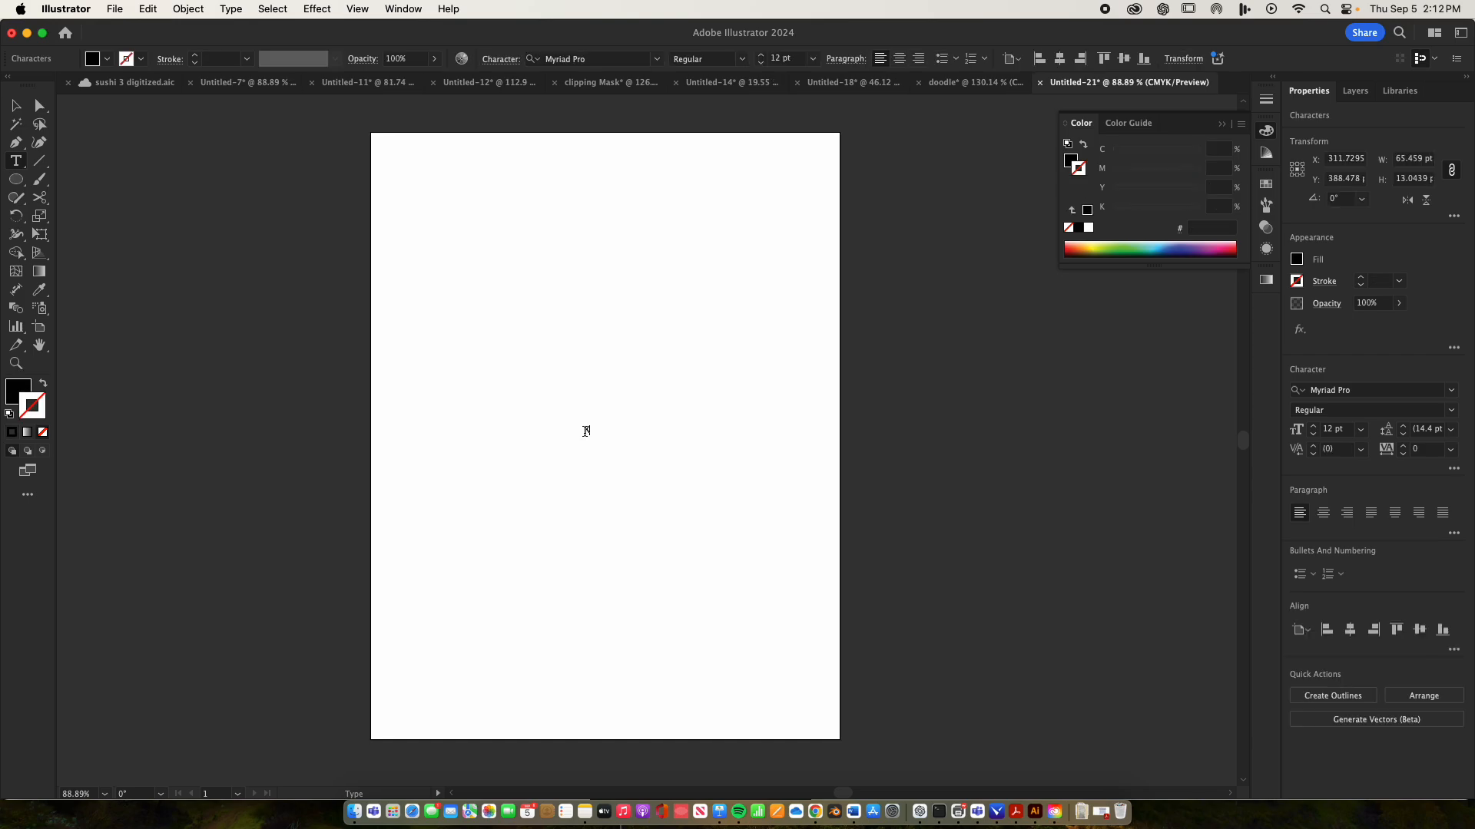
key("Escape")
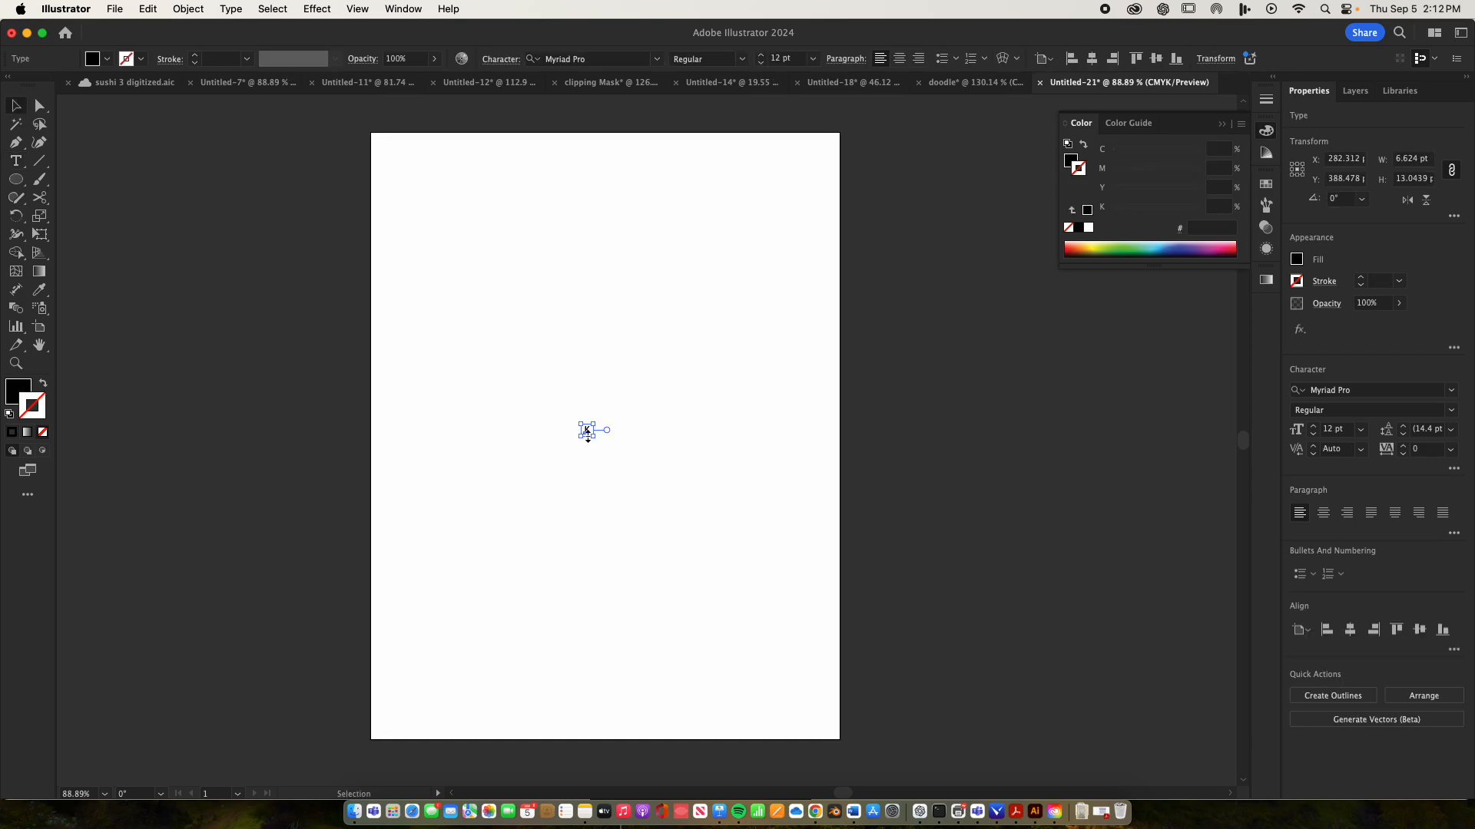
left_click_drag(597, 435, 657, 567)
Change the K's font to Helvetica Neue Condensed Black and reposition the letter lower on the artboard
left_click(588, 59)
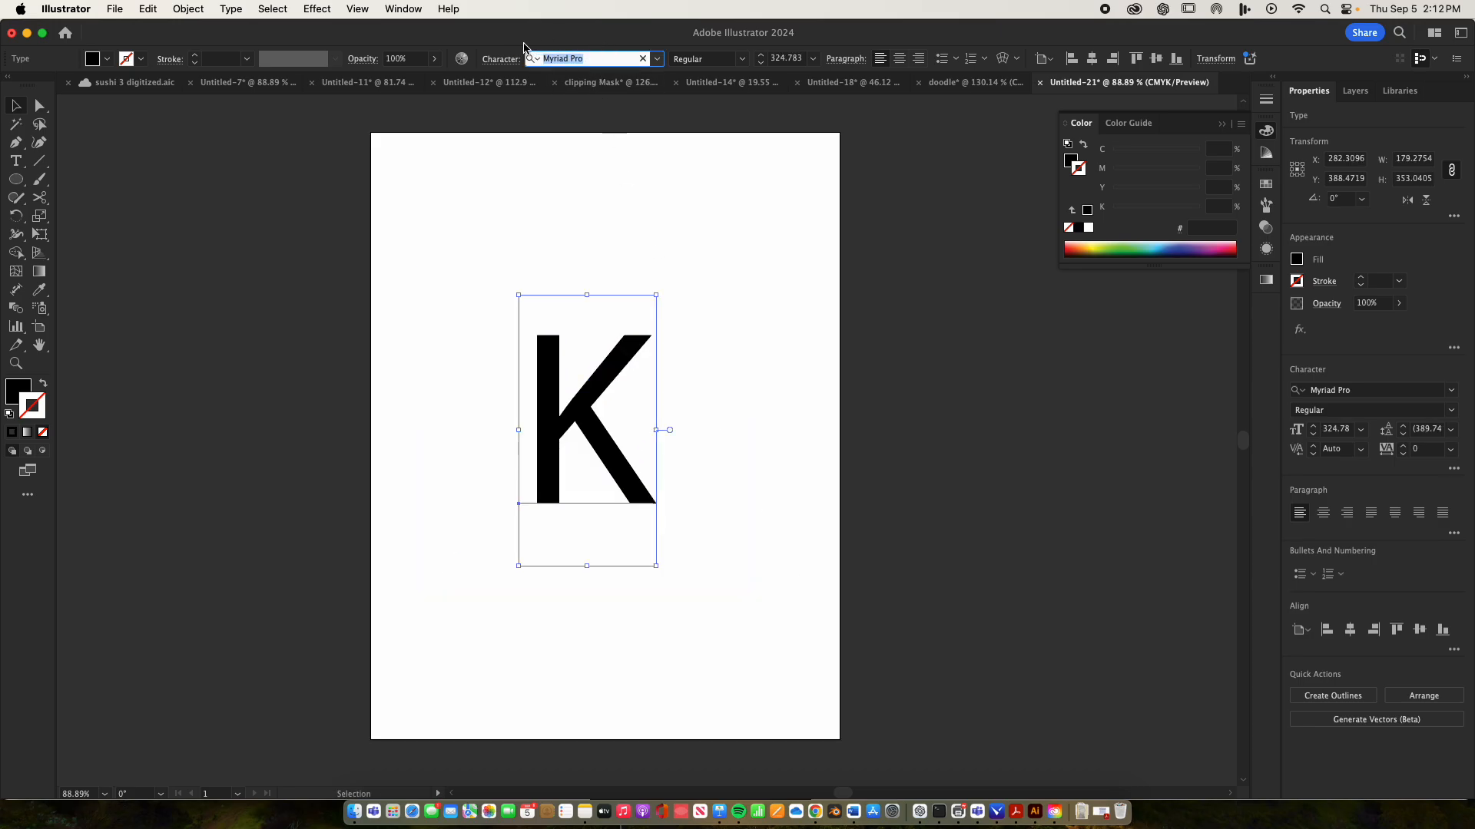
type("hel")
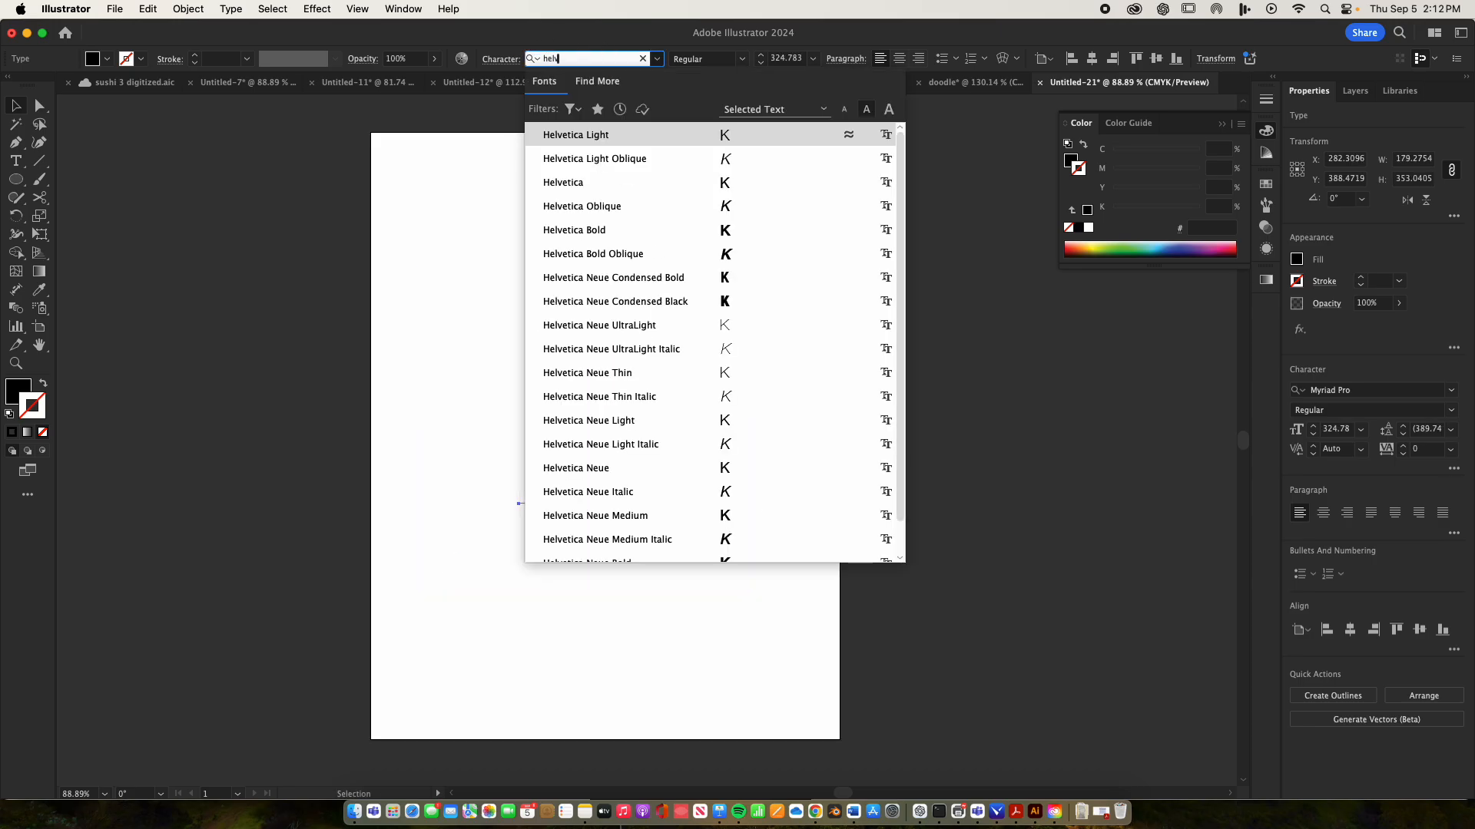
left_click(606, 301)
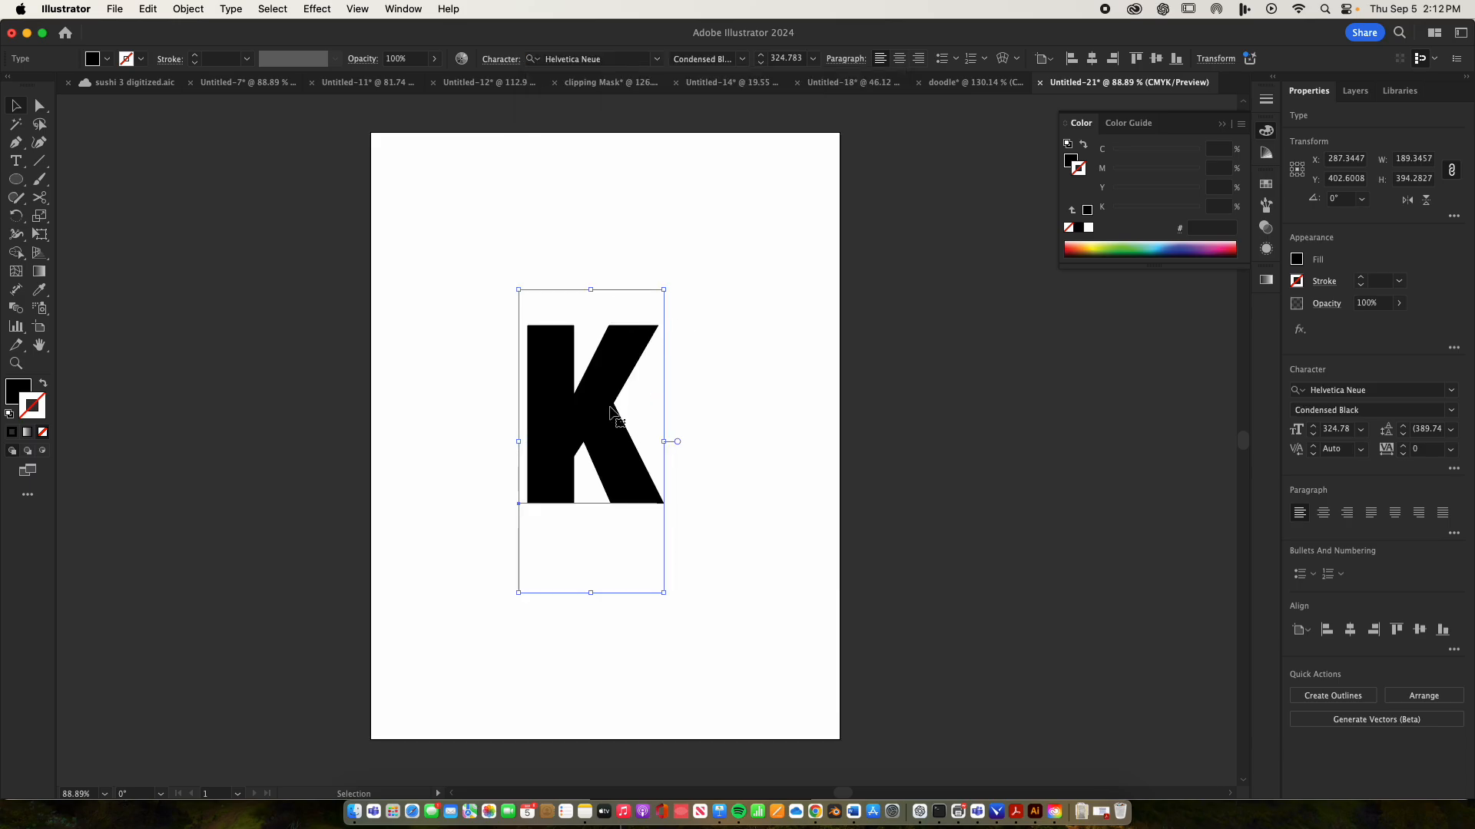
left_click_drag(611, 412, 605, 453)
left_click(737, 423)
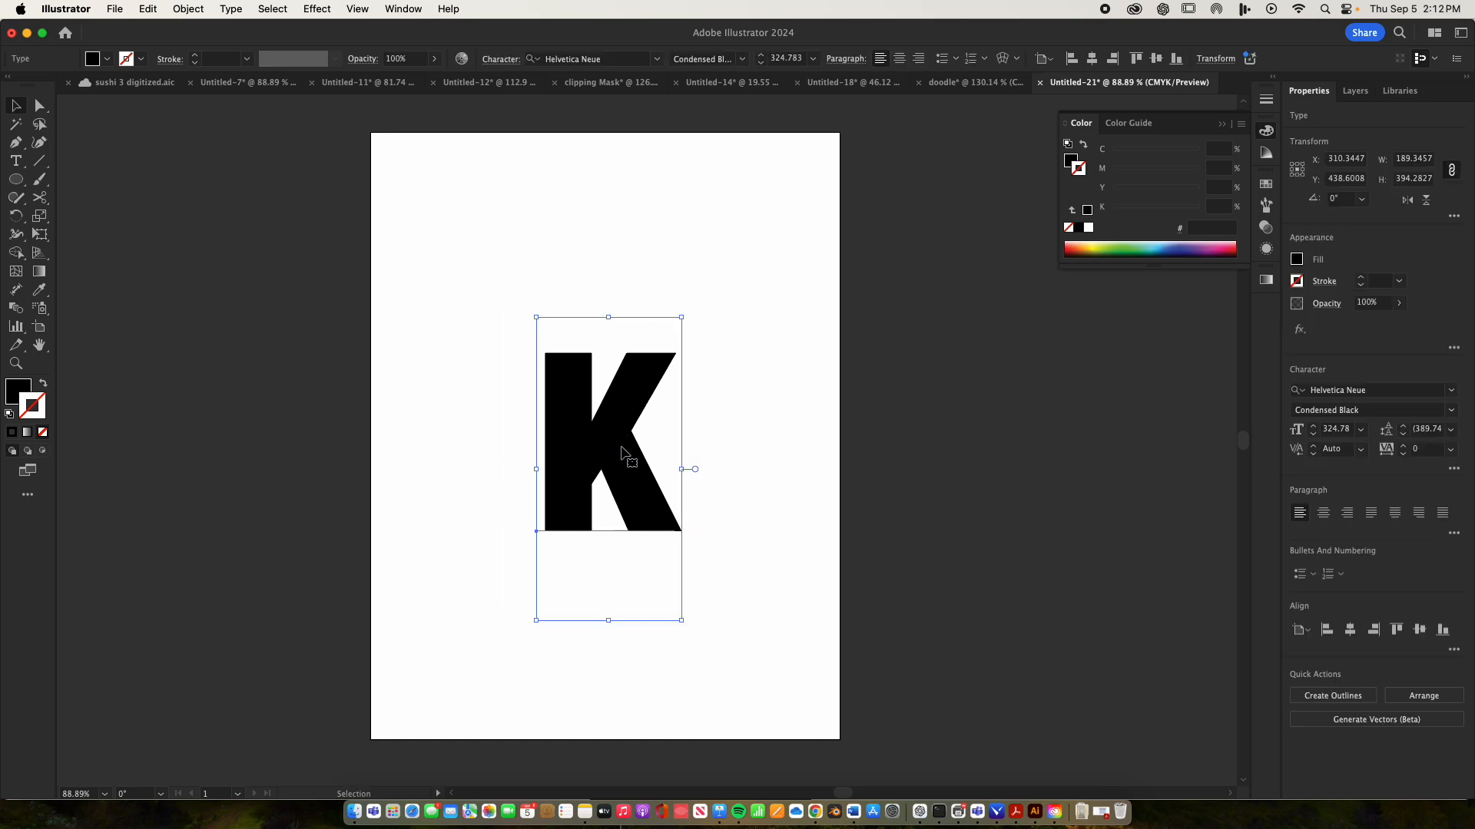
mouse_move(621, 451)
left_mouse_down()
mouse_move(647, 445)
mouse_move(628, 452)
left_mouse_up()
Convert the K to outlines and move it off the artboard into the empty area on its right
right_click(635, 441)
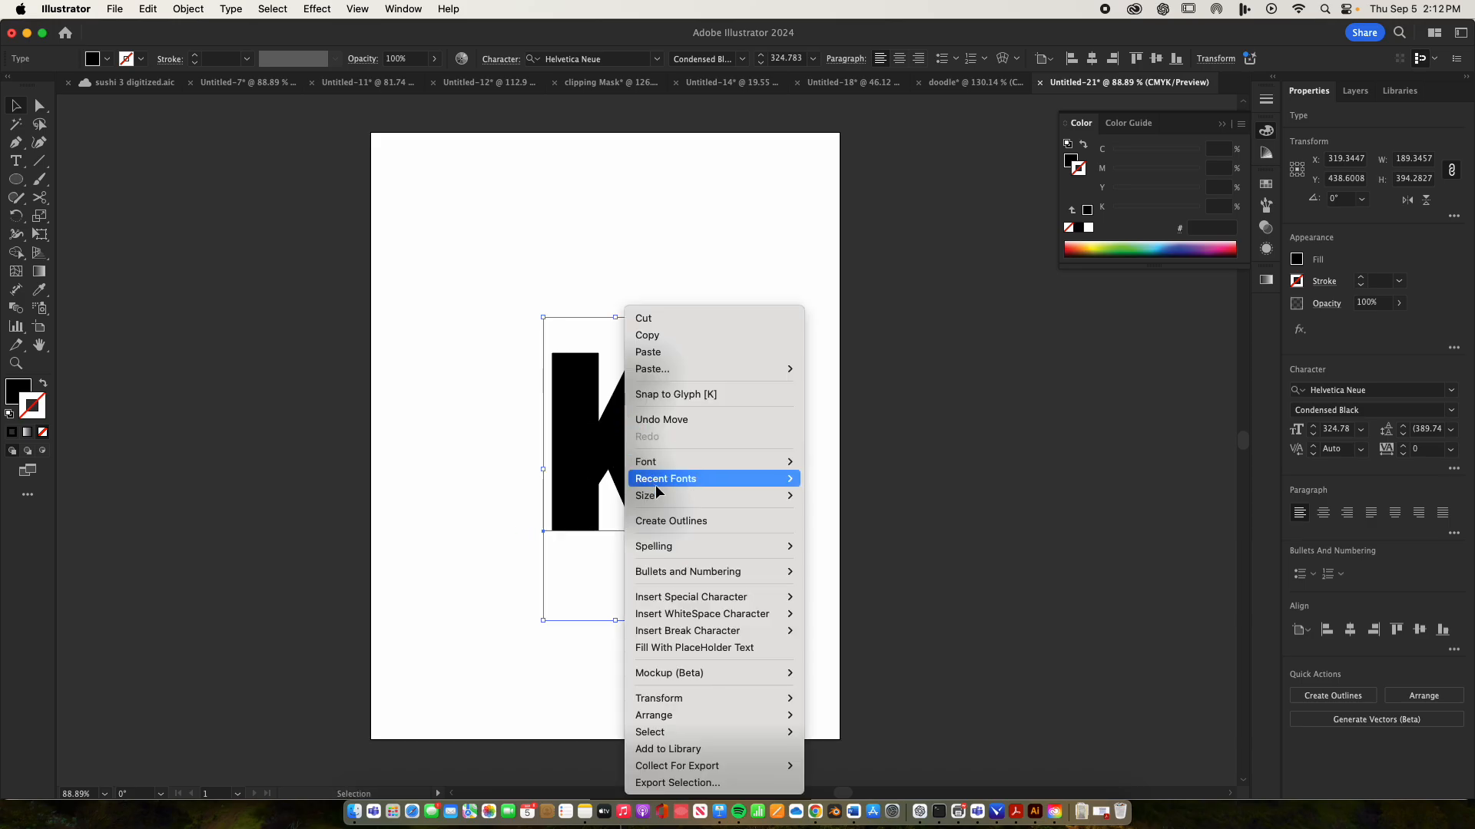
left_click(675, 523)
left_click(735, 532)
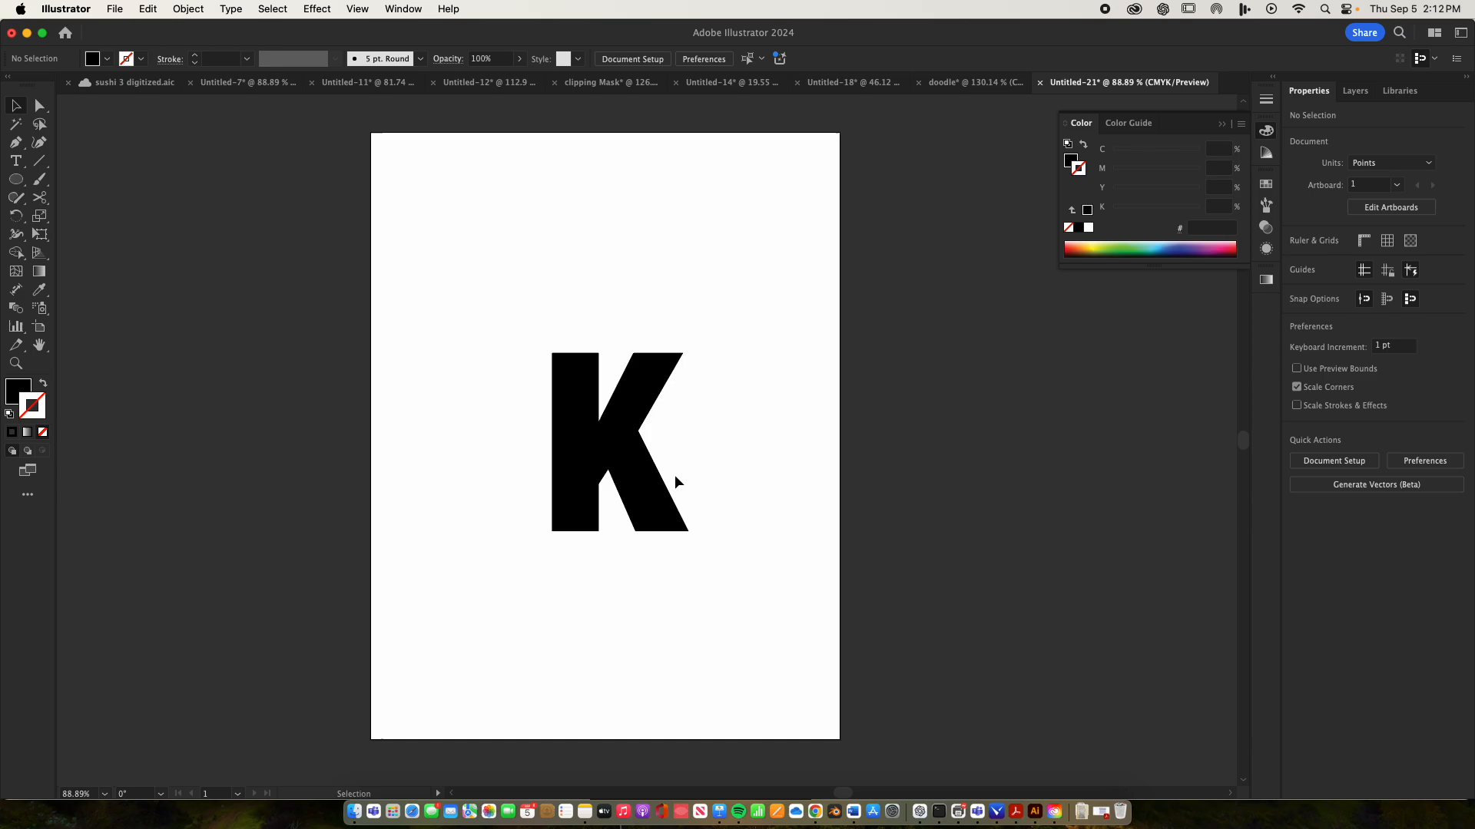
left_click_drag(628, 466, 988, 415)
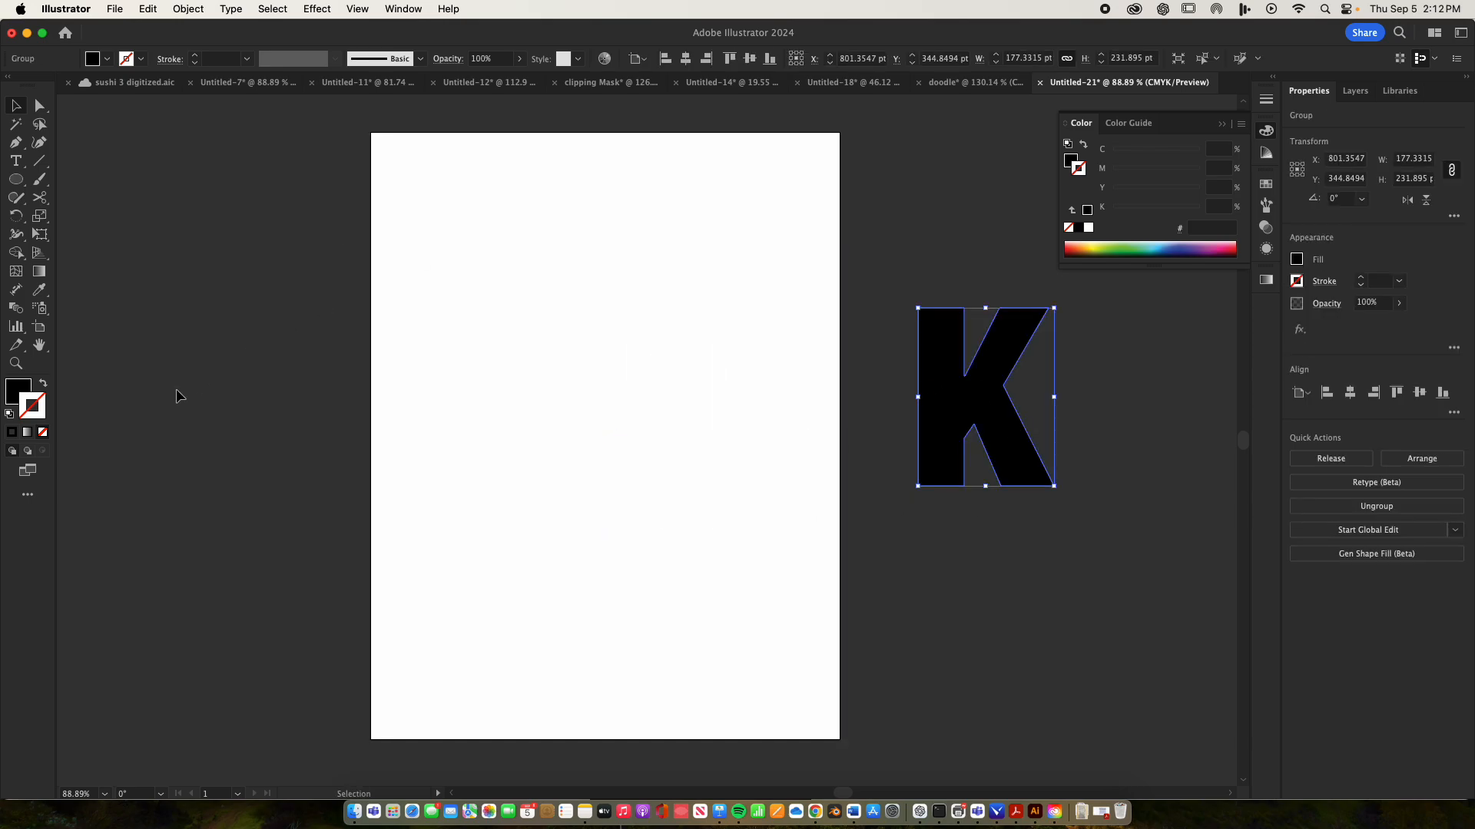
Fill the outlined K with the crimson pink colour d82e5f
double_click(28, 390)
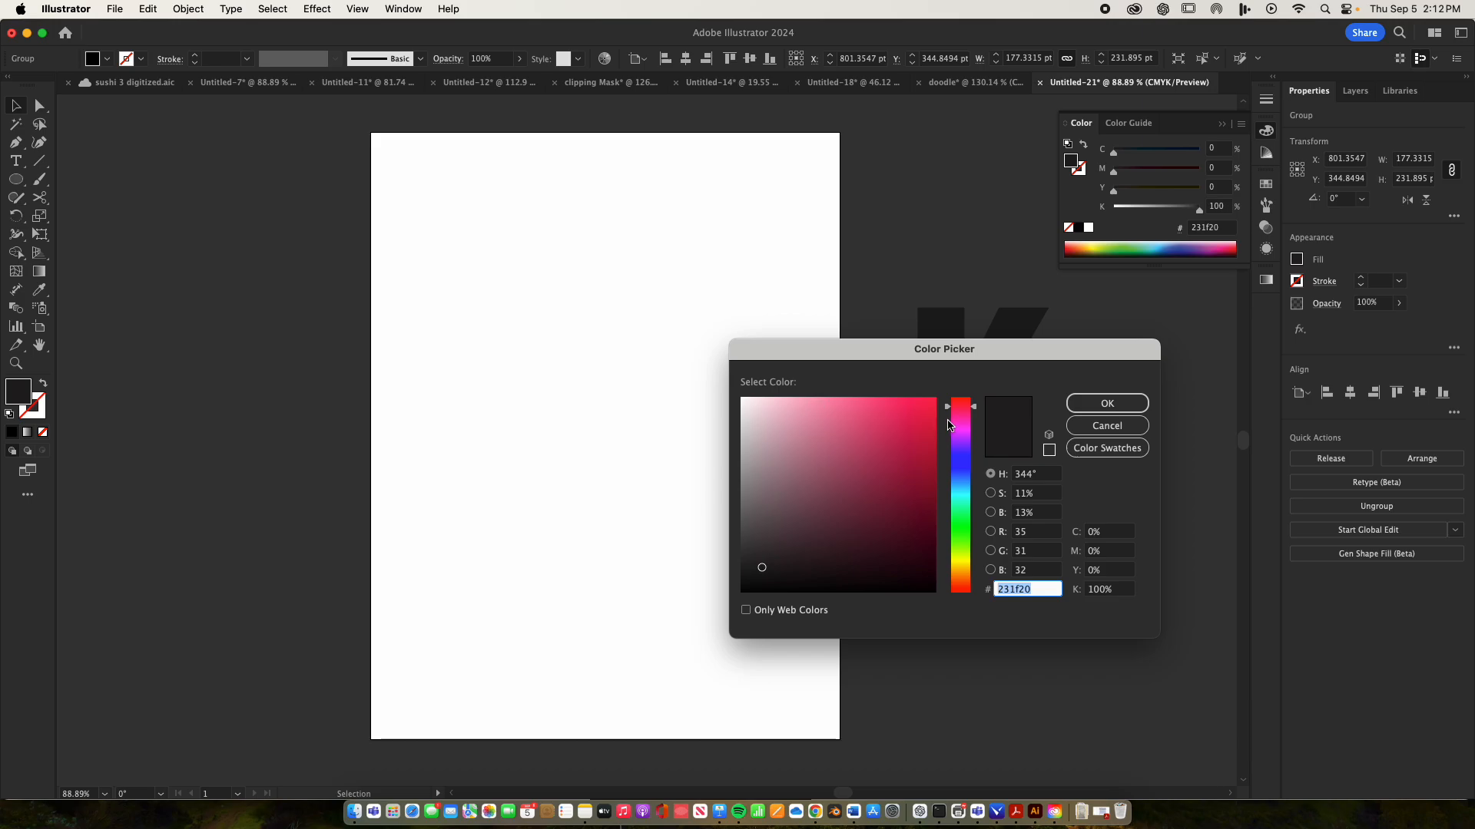
left_click(896, 429)
left_click(1106, 403)
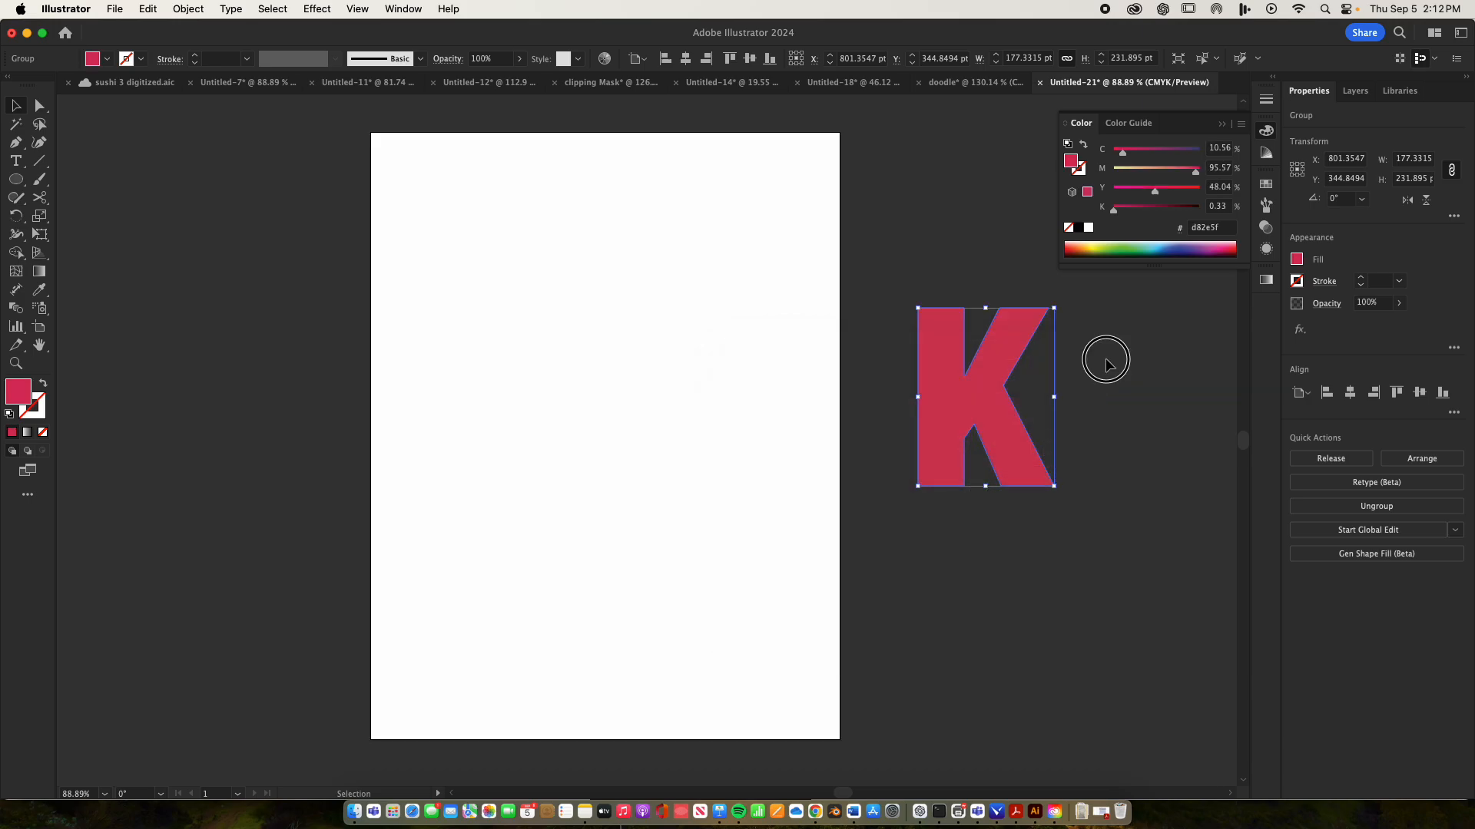
left_click(1103, 361)
Duplicate the pink K to its right and swap the copy's fill and stroke to leave only a pink outline
left_click_drag(975, 410, 1144, 413)
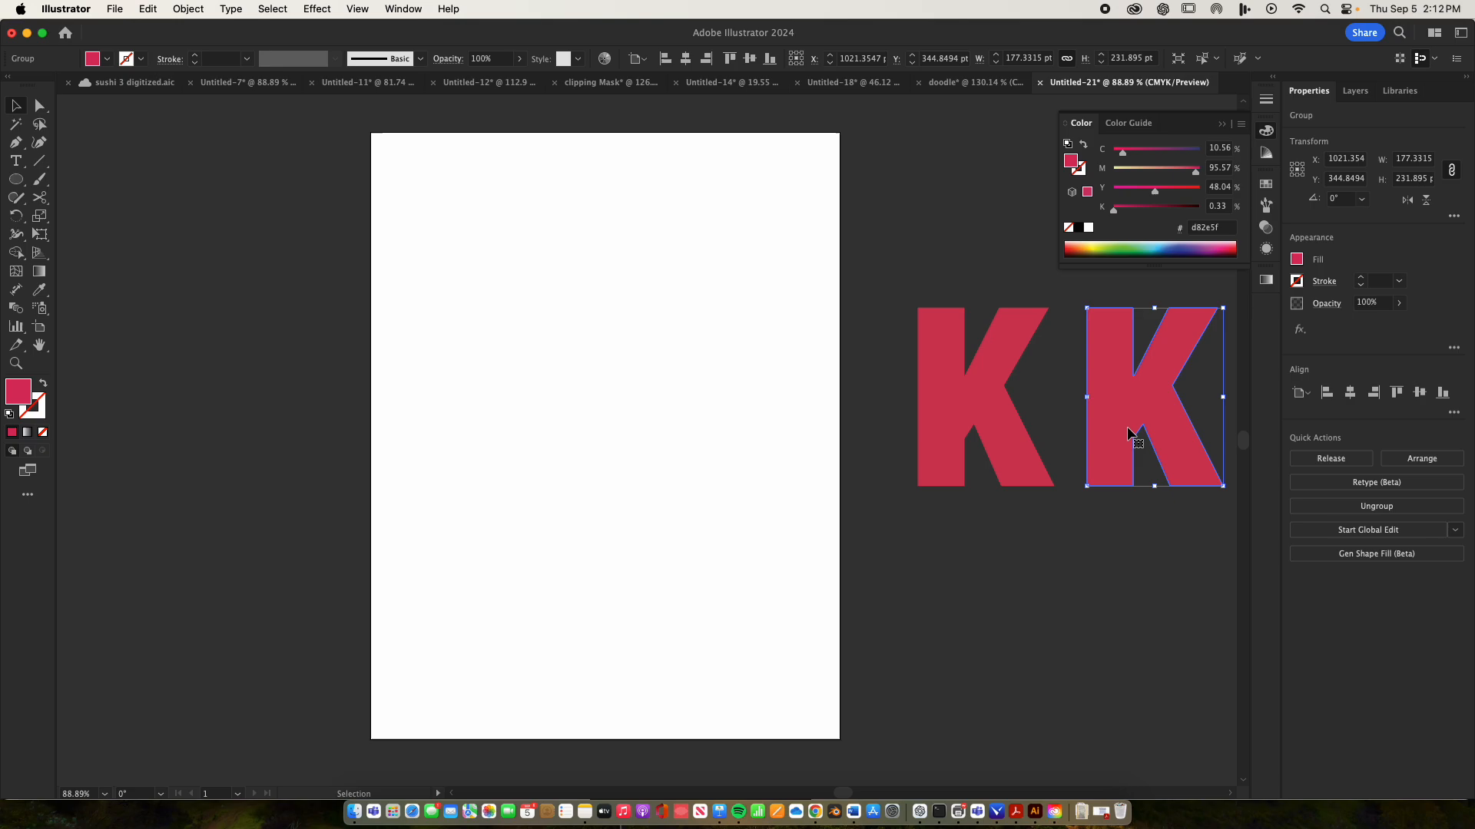
left_click(44, 384)
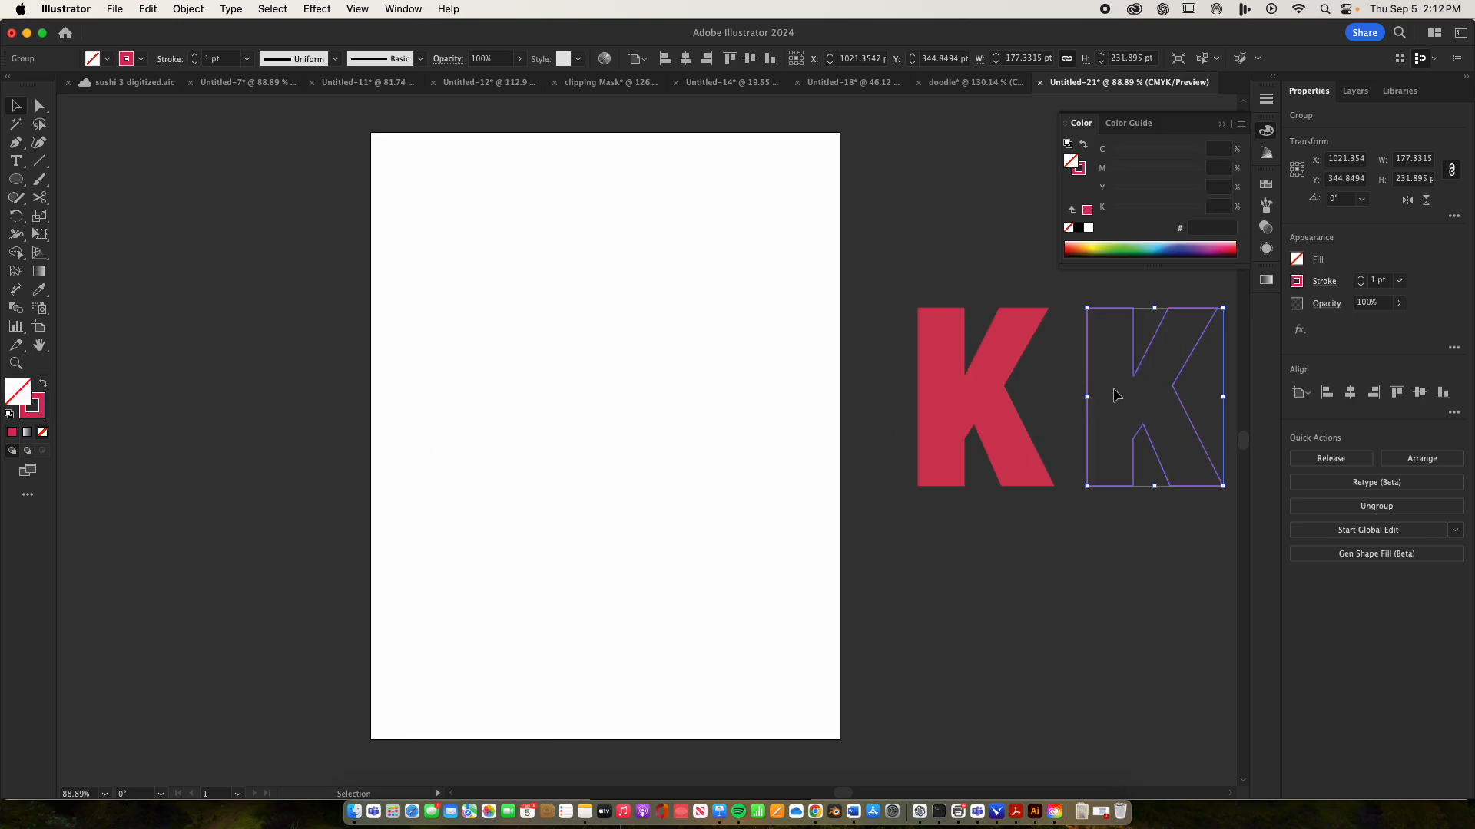
left_click(1078, 386)
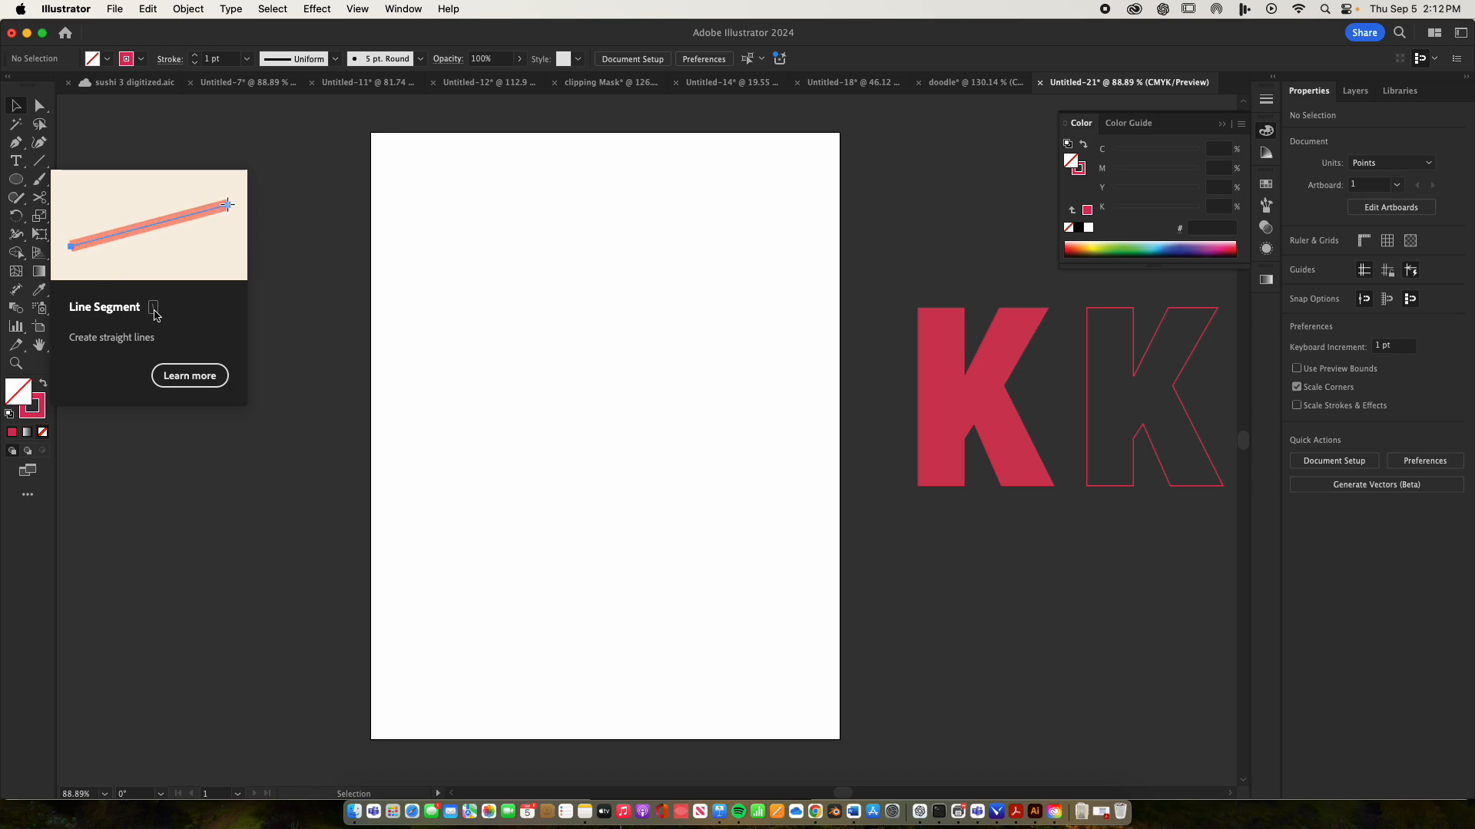
Draw a diagonal line about 264 x 364 pt on the artboard's upper left and colour its stroke green (0ea544)
key("backslash")
left_click_drag(640, 162, 438, 441)
double_click(34, 405)
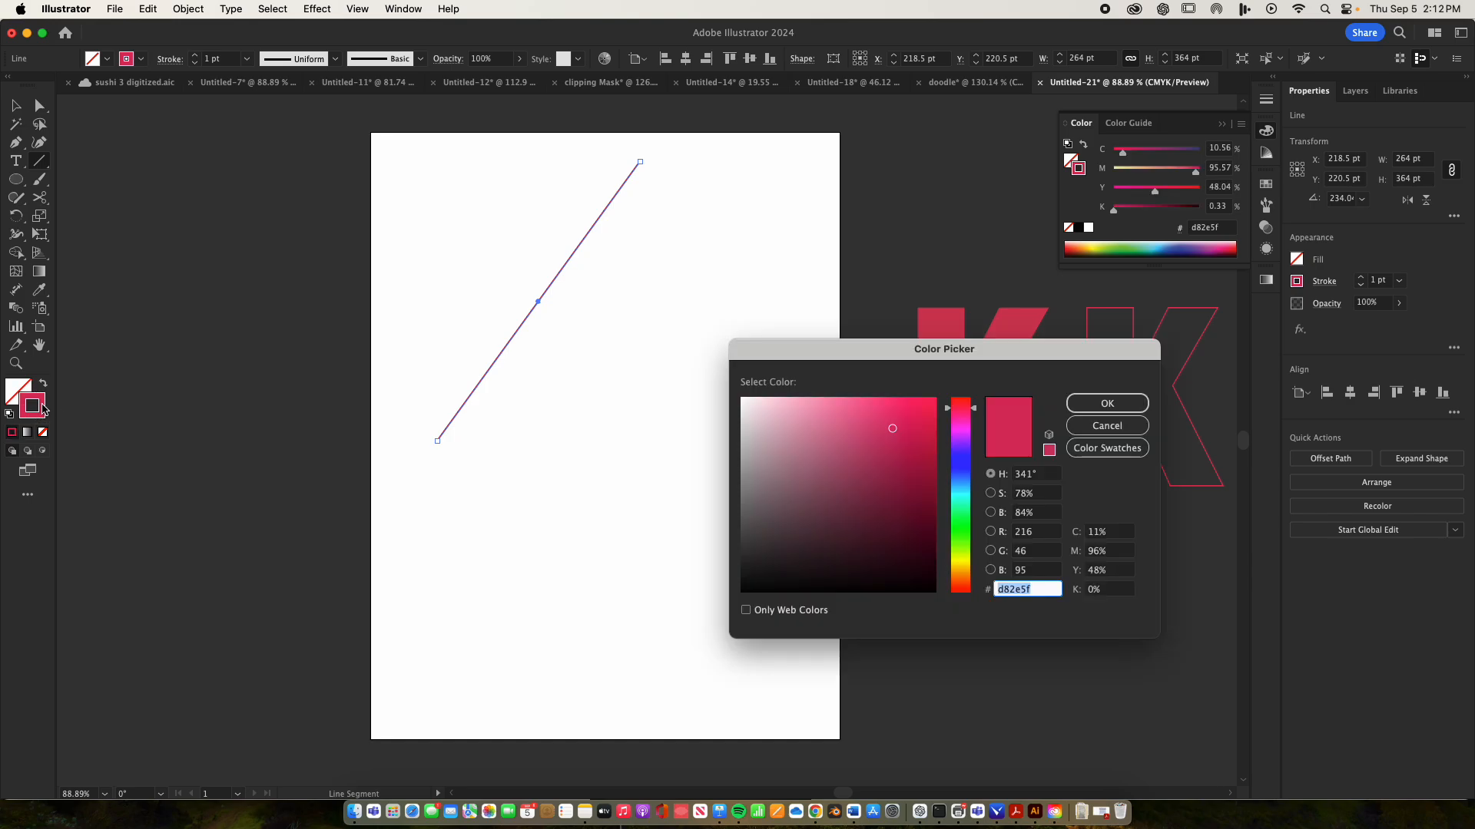
left_click(954, 516)
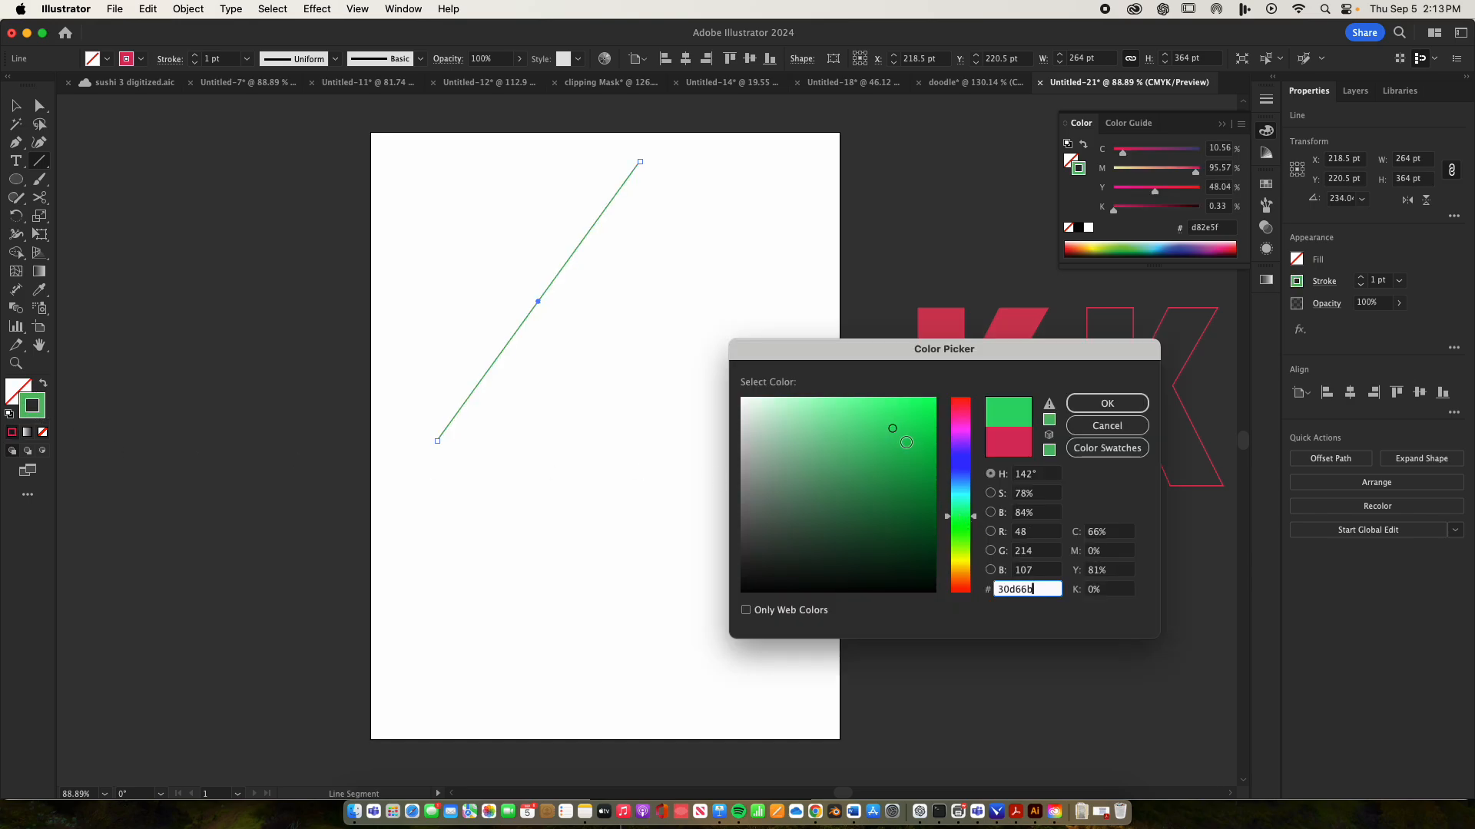
left_click_drag(895, 422, 921, 466)
left_click(1099, 404)
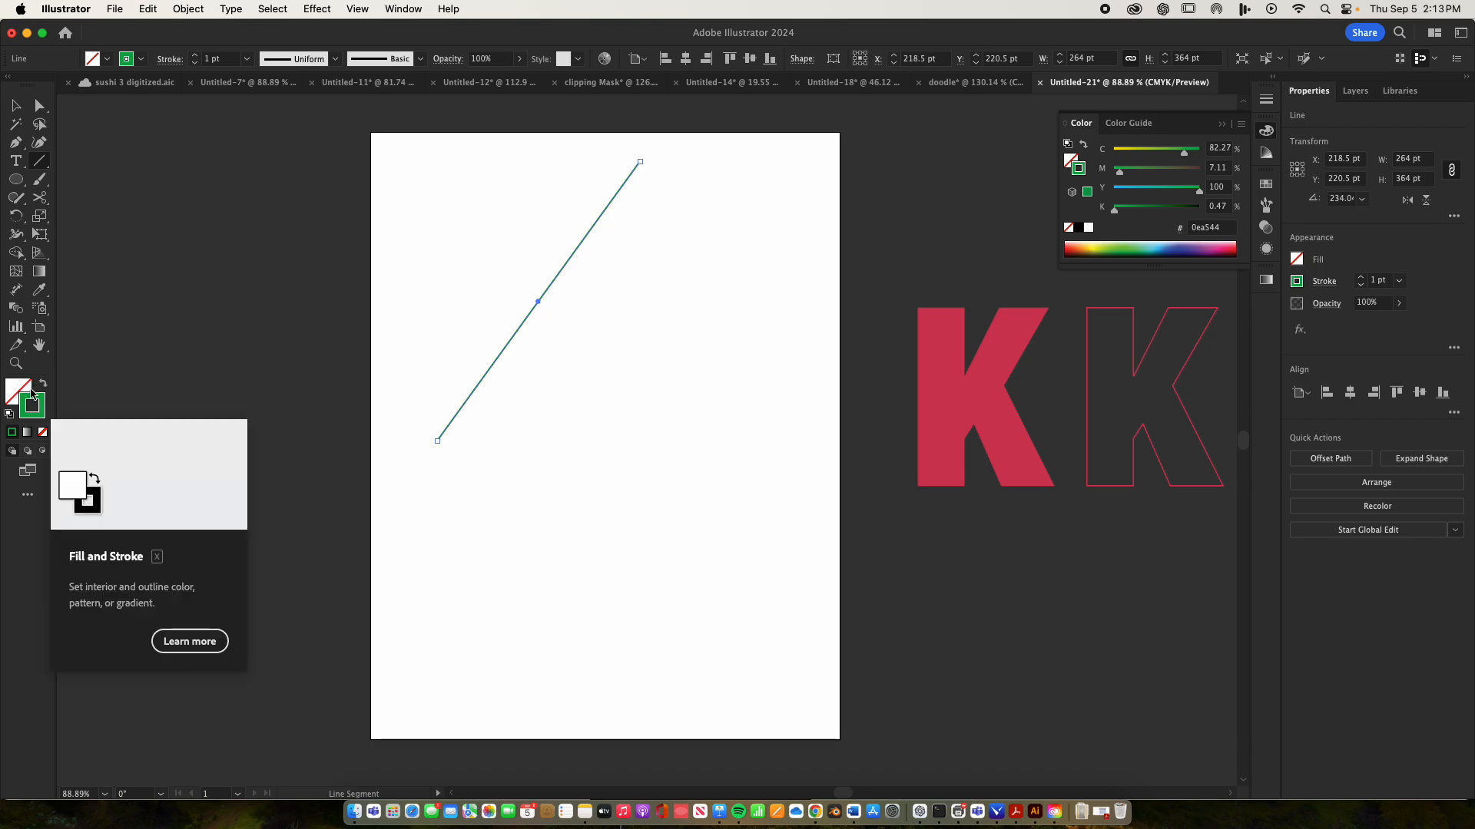
Draw two more green diagonal lines to the right of the first, the last one about 266 x 780 pt
key("v")
left_click(614, 329)
left_click(559, 273)
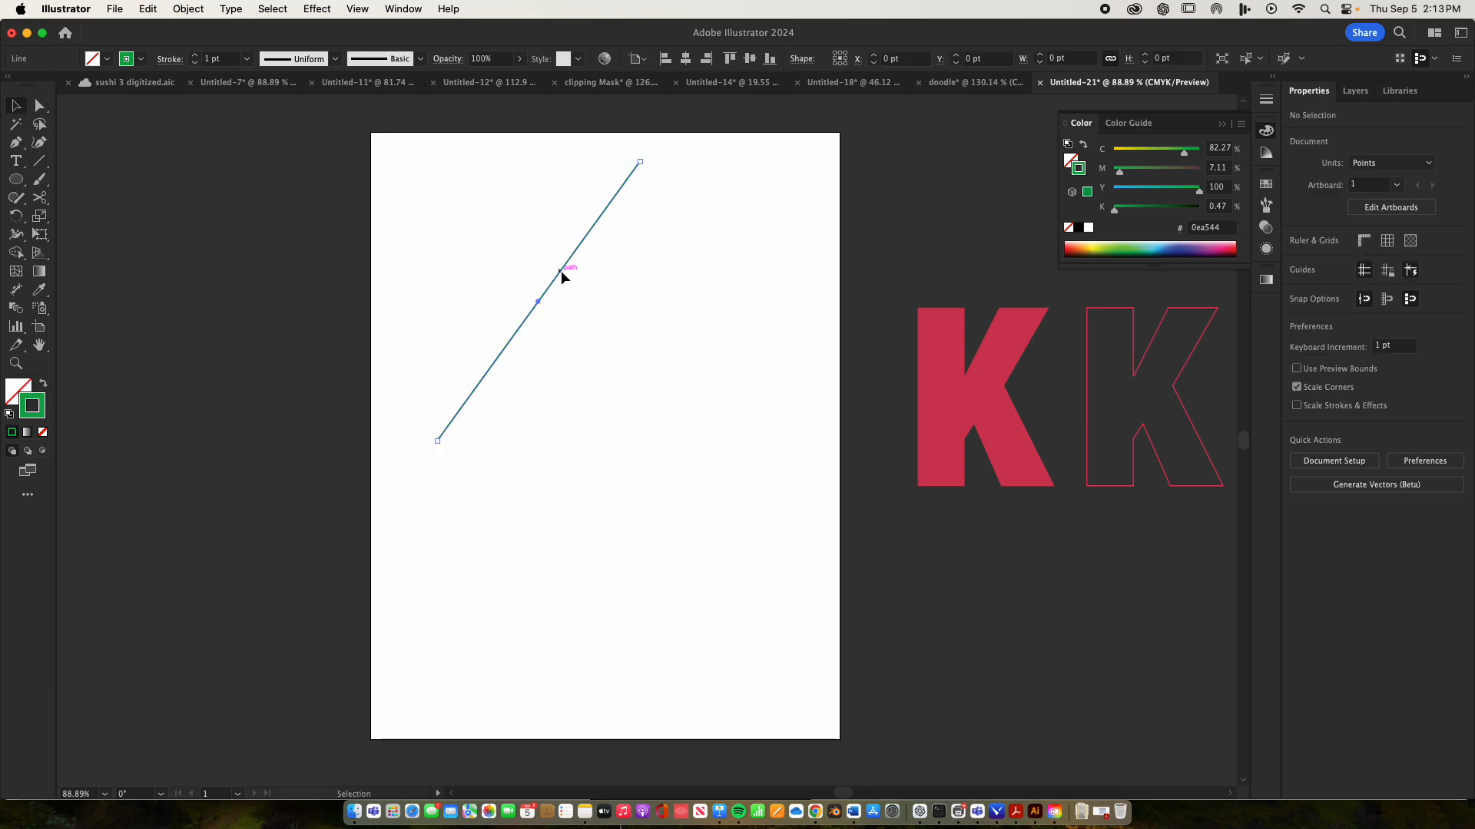
key("backslash")
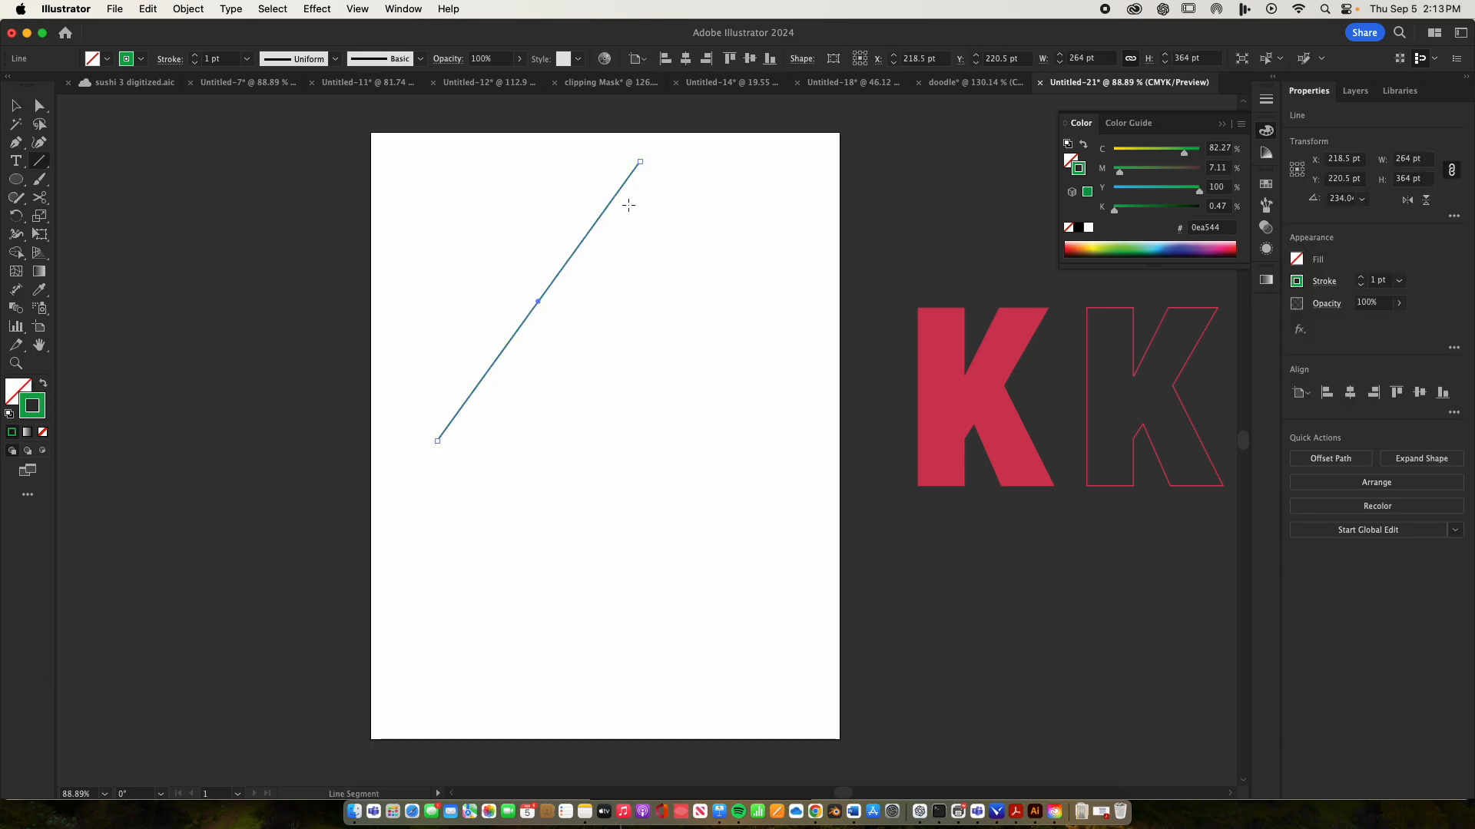
mouse_move(627, 187)
left_mouse_down()
mouse_move(638, 212)
mouse_move(586, 570)
left_mouse_up()
key("super+z")
left_click_drag(785, 214, 581, 787)
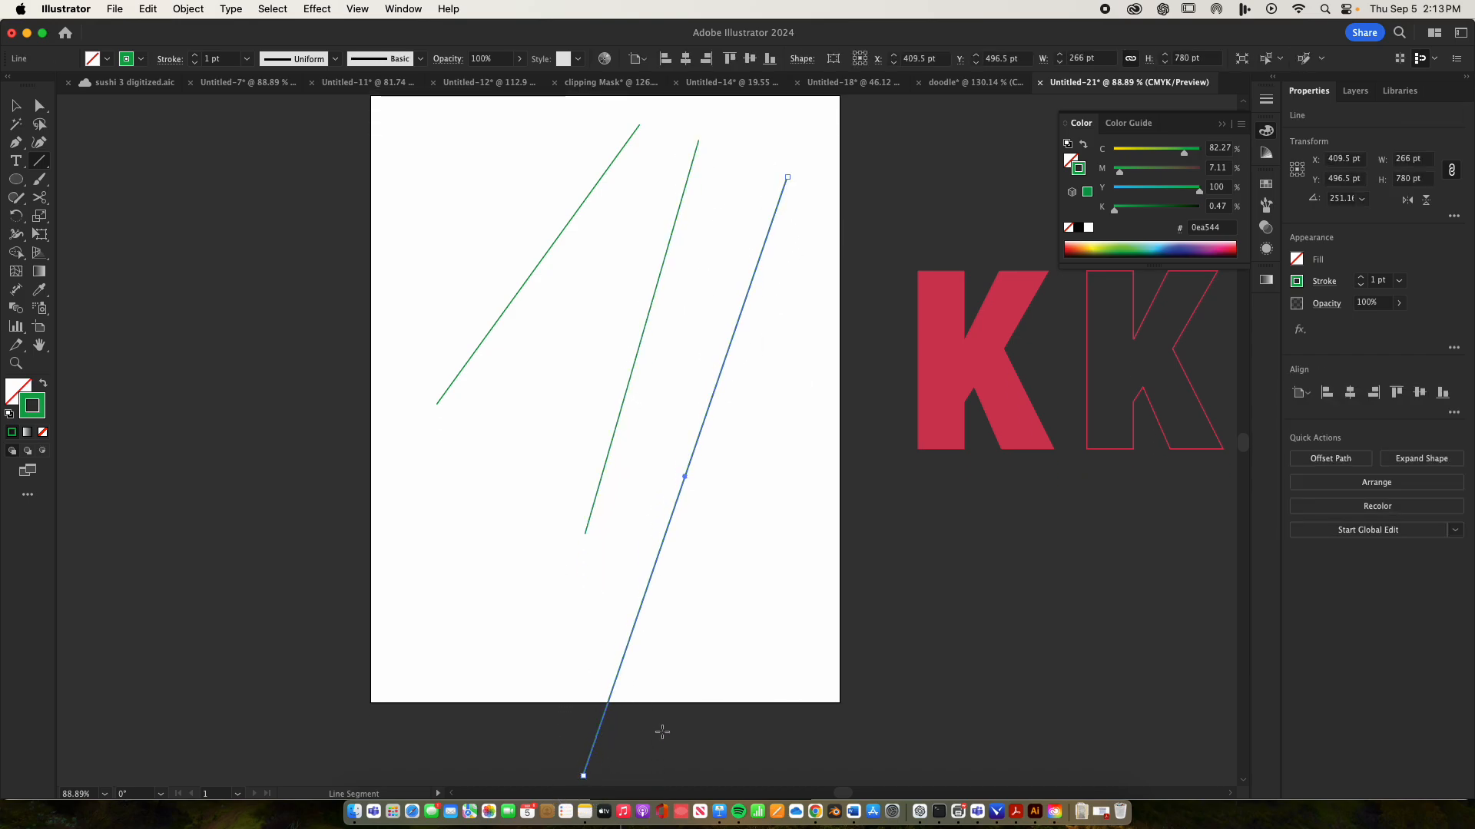
Select all three green lines and set their stroke weight to 6 pt
key("v")
left_click(559, 389)
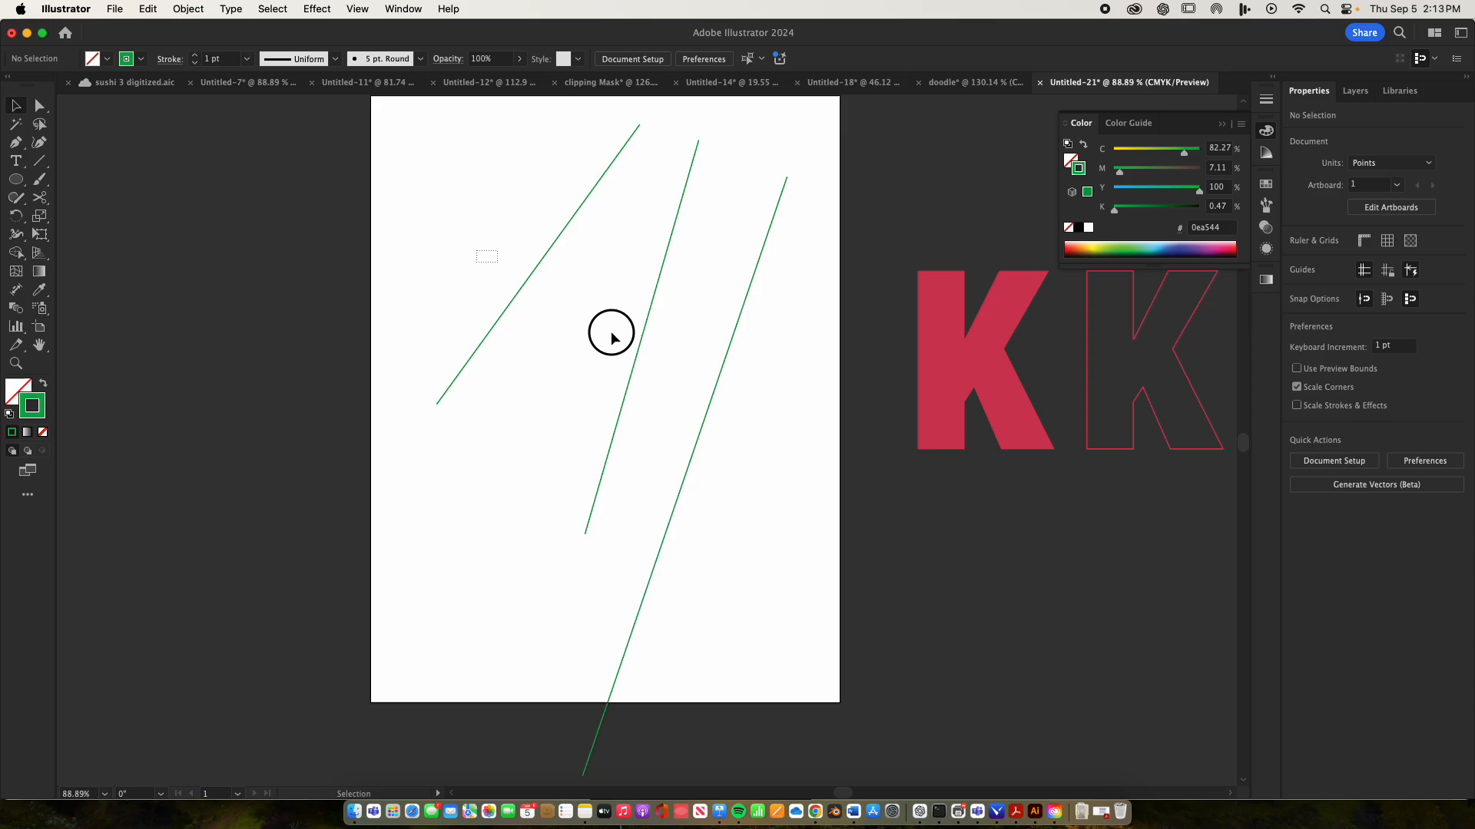
left_click_drag(476, 351, 722, 475)
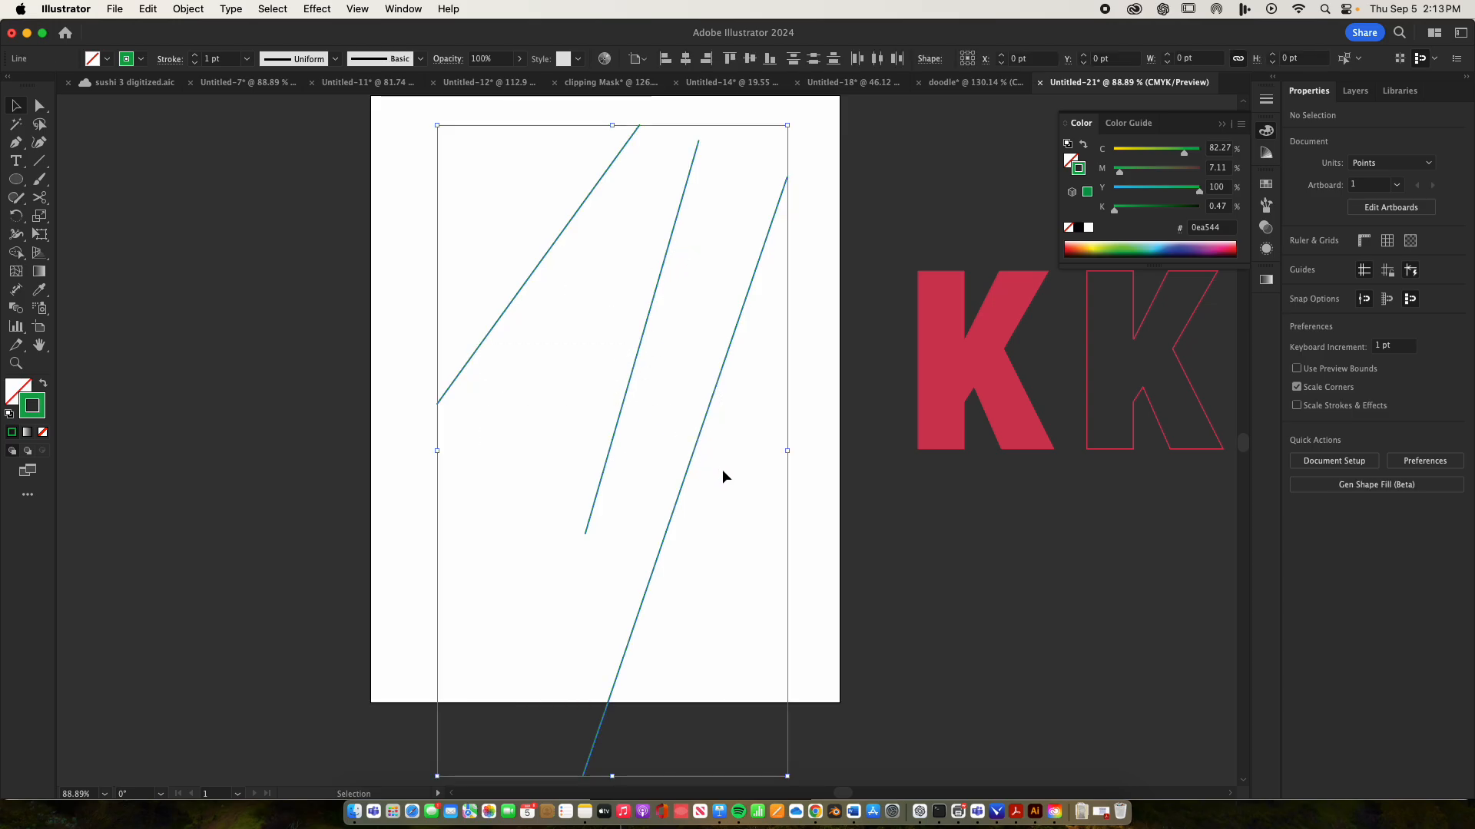
left_click(195, 56)
left_click(196, 56)
left_click(196, 55)
left_click(196, 56)
left_click(196, 55)
left_click(503, 296)
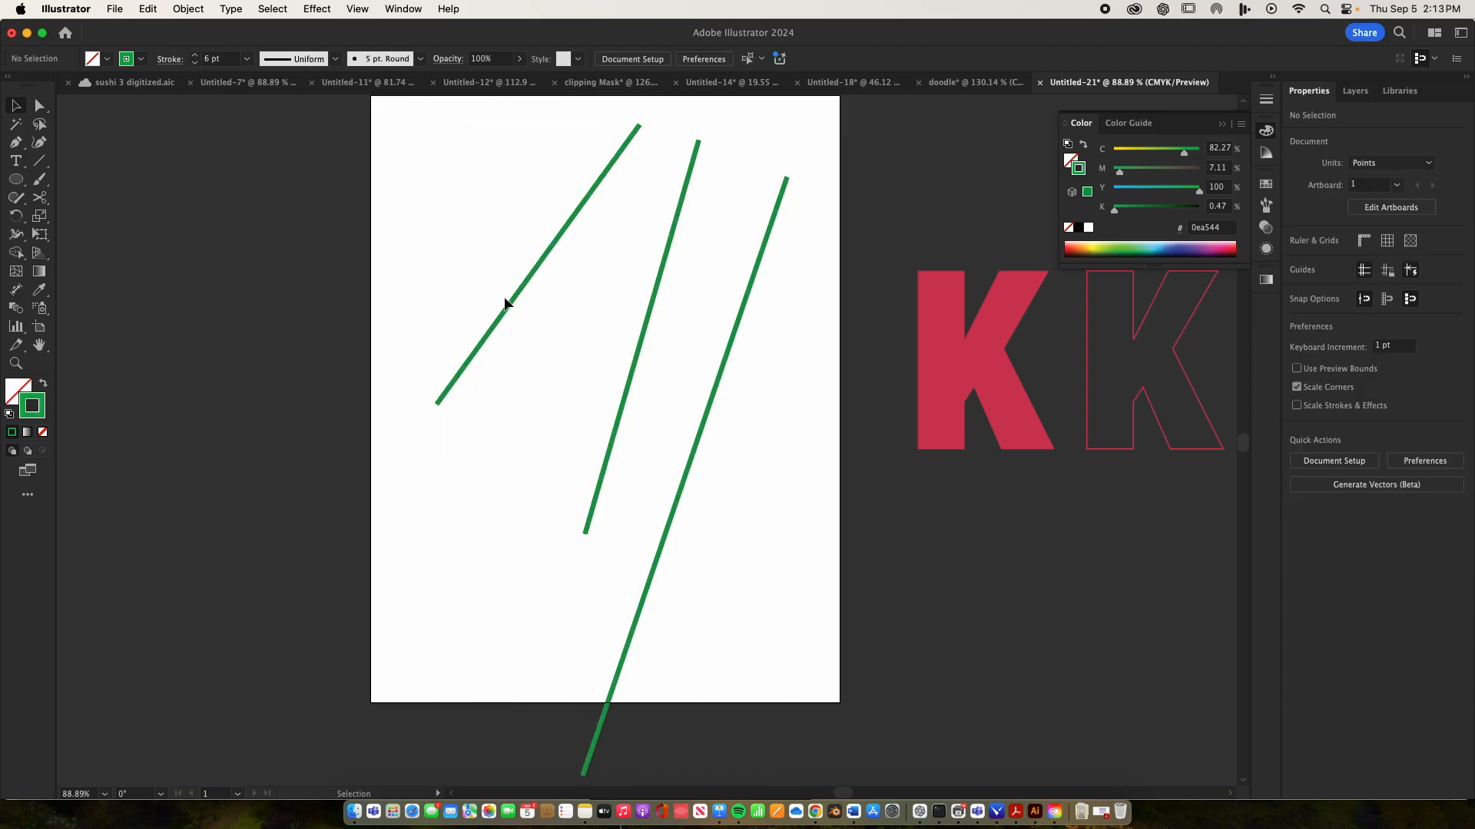
Apply a Roughen effect to the leftmost green line with 9% relative size, detail 10/in and corner points
left_click_drag(532, 302, 538, 302)
left_click(317, 9)
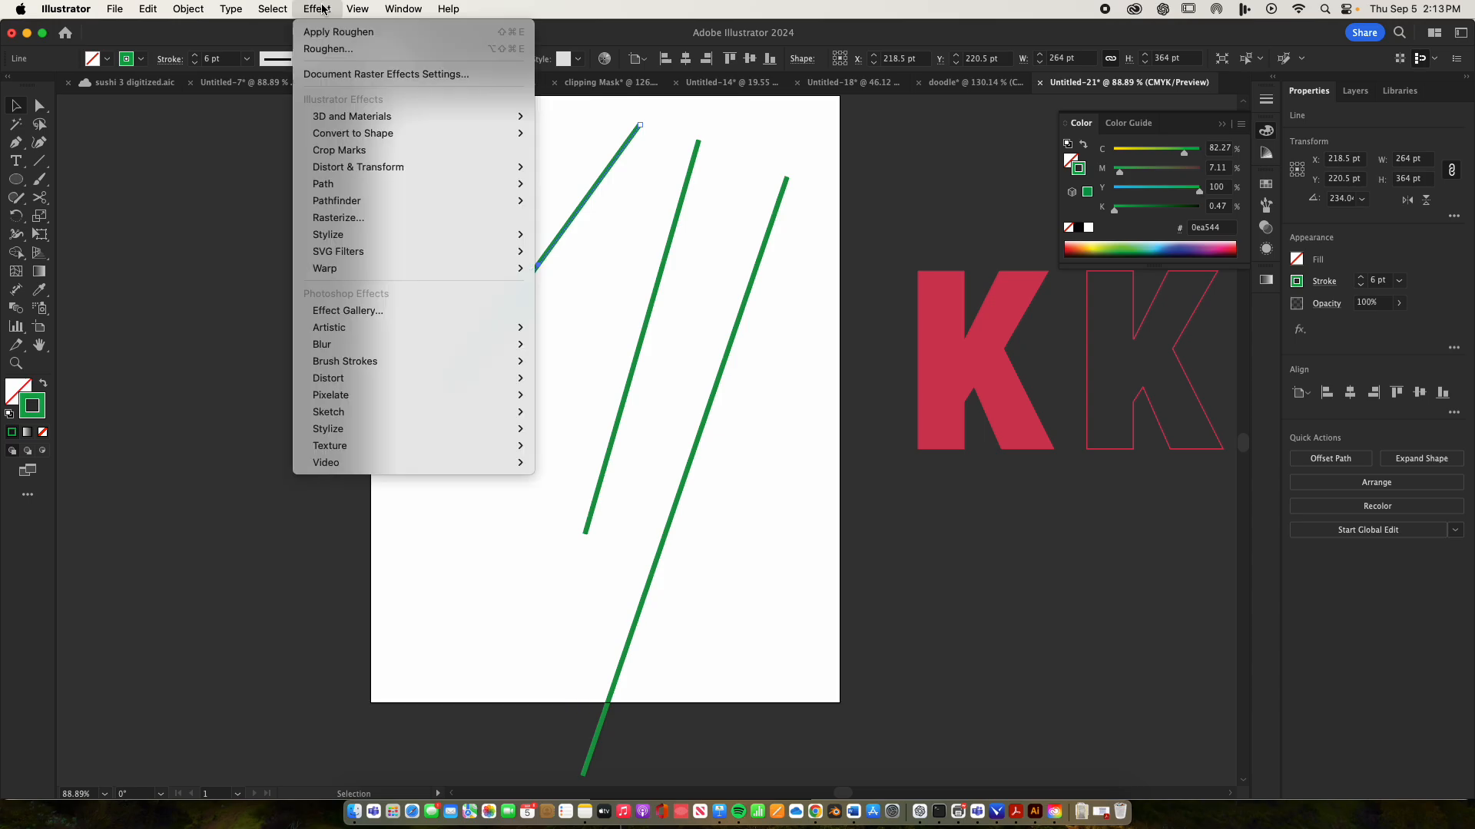
mouse_move(349, 171)
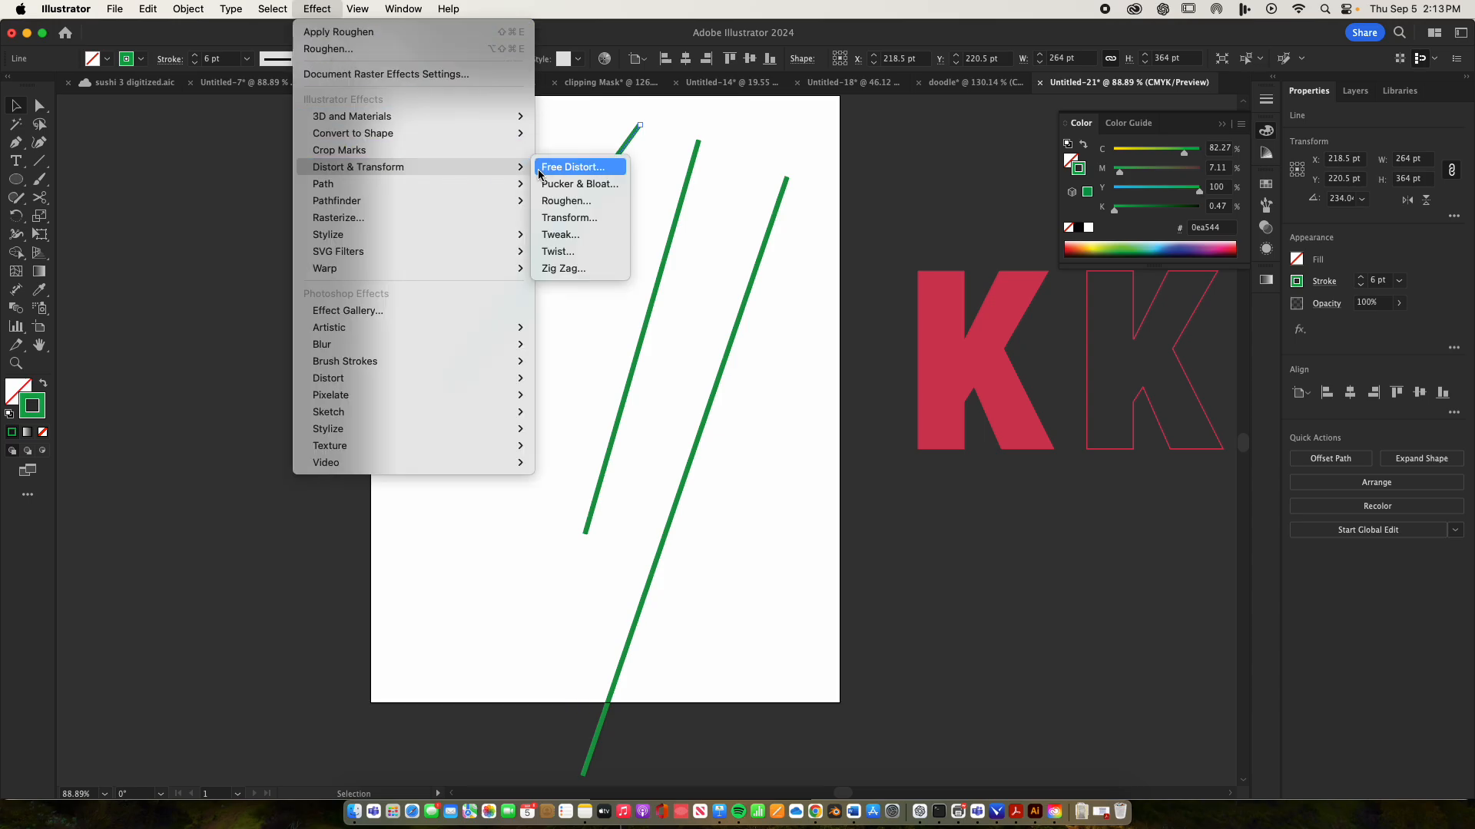
left_click(557, 203)
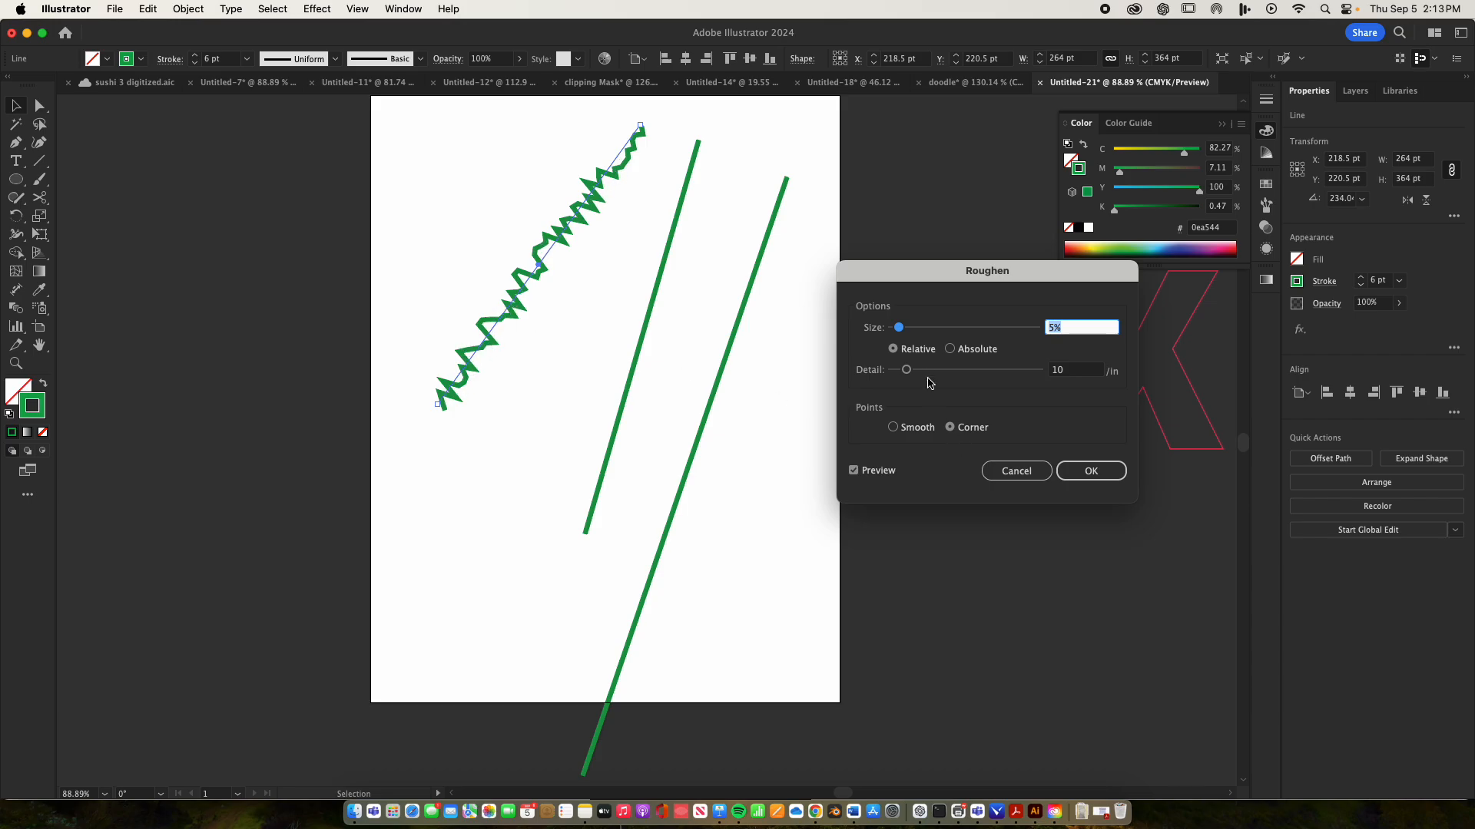
left_click_drag(899, 329, 906, 371)
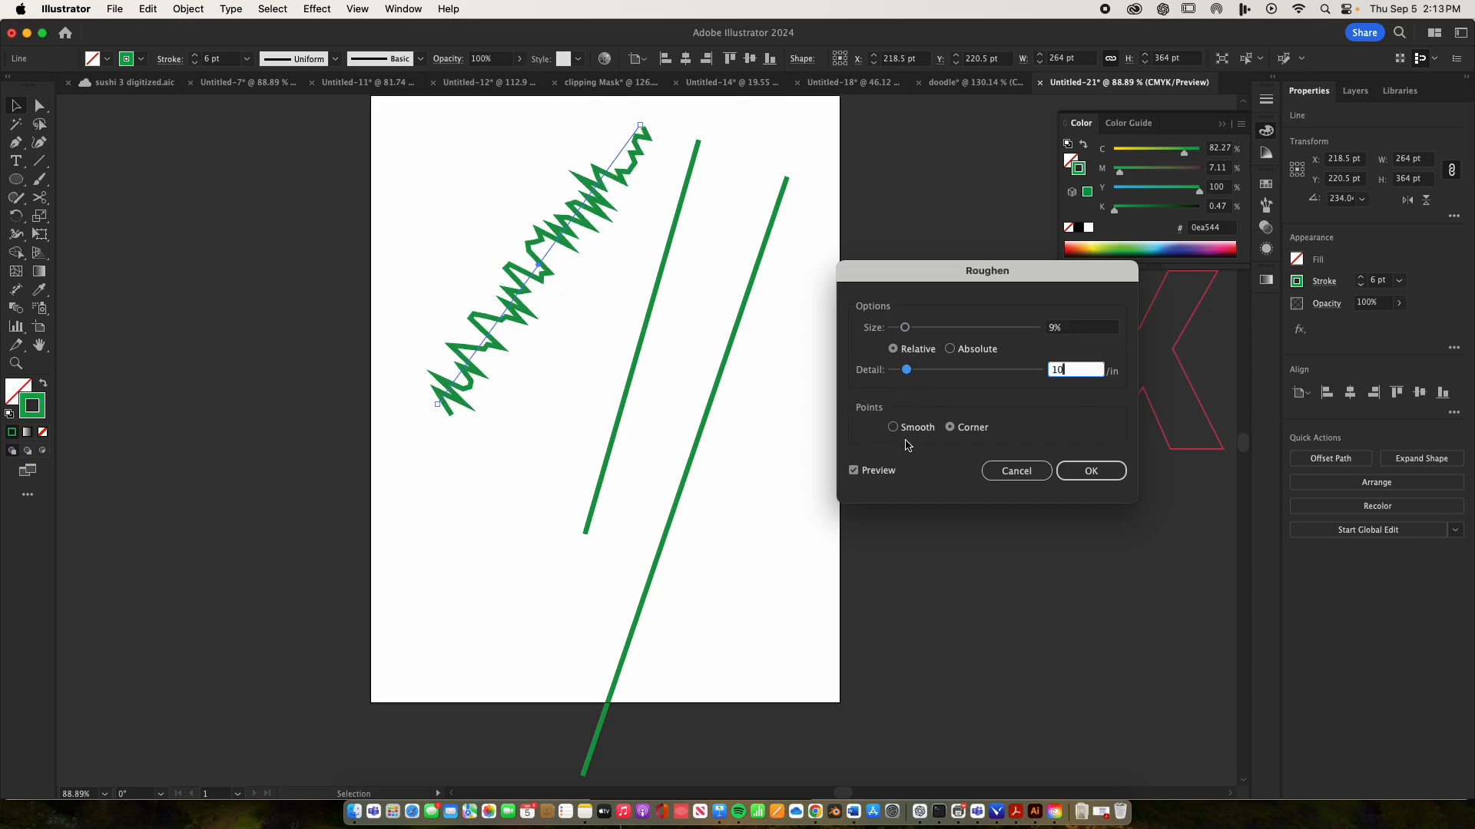
left_click(893, 427)
left_click(950, 427)
left_click(1066, 472)
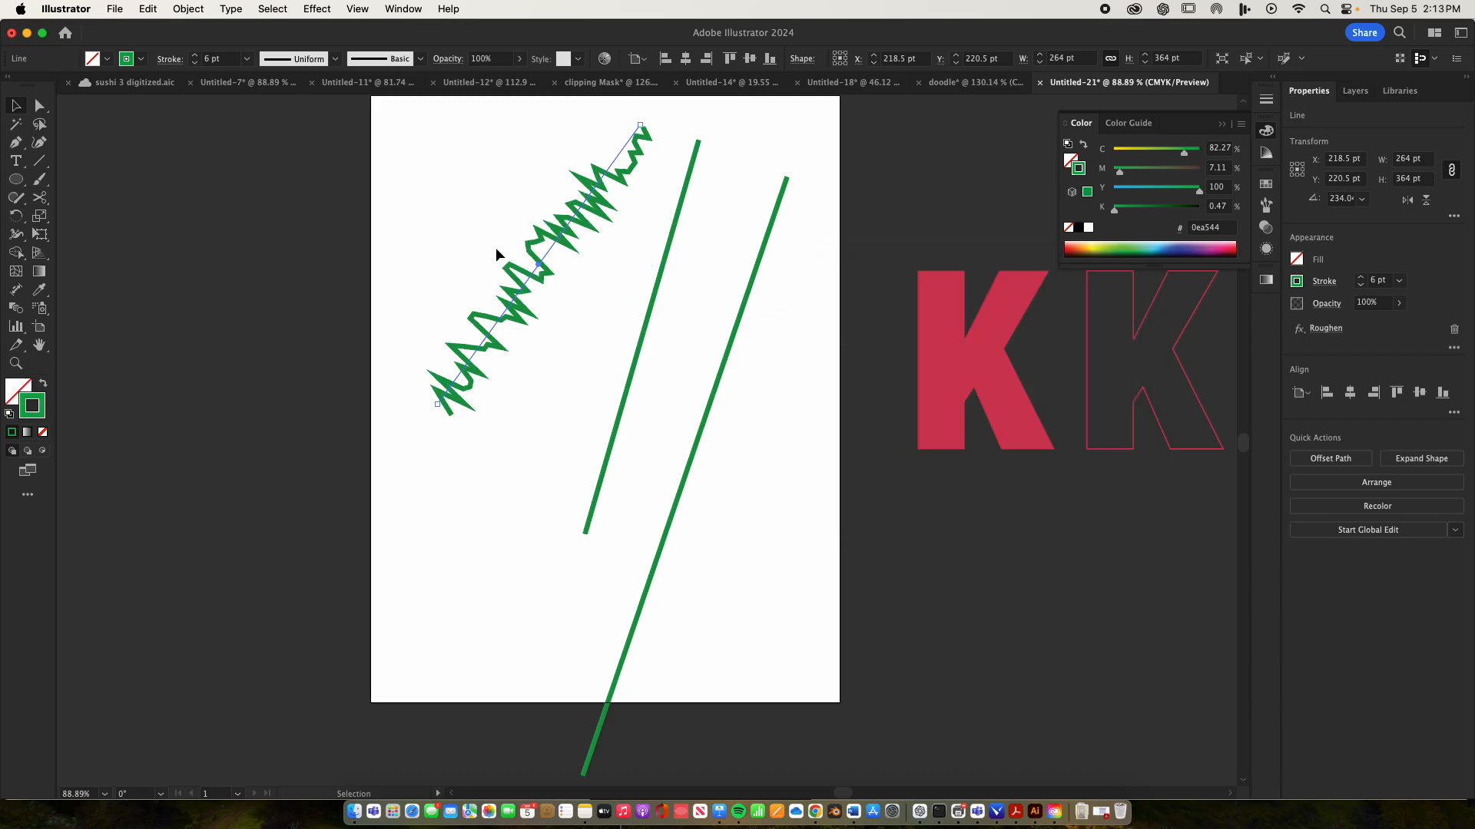
Examine the jagged shape of the roughened green line up close
key("z")
left_click_drag(535, 266, 806, 288)
key("space")
left_click_drag(632, 410, 550, 643)
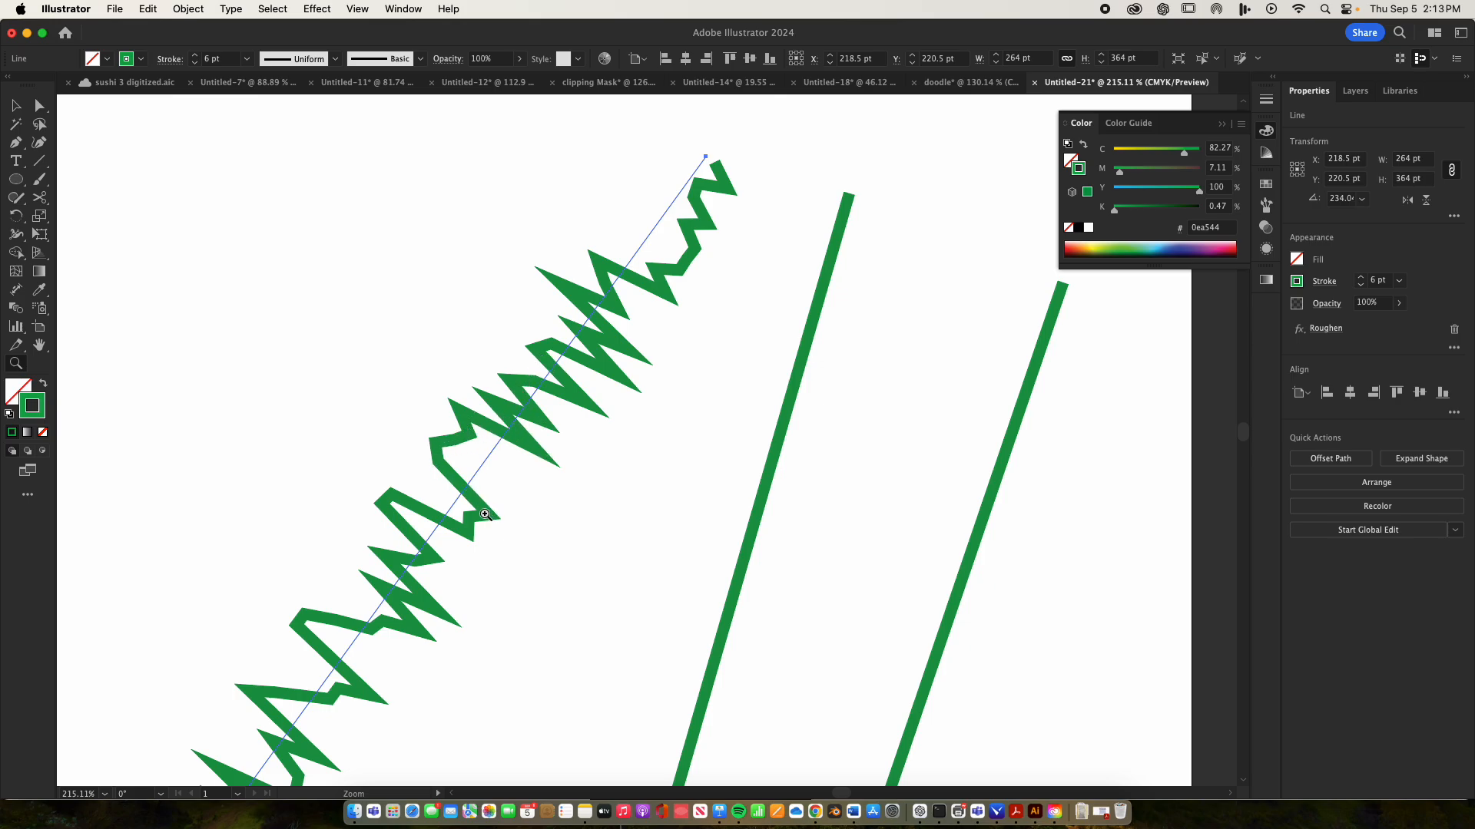
left_click_drag(482, 555, 484, 520)
key("space")
key("v")
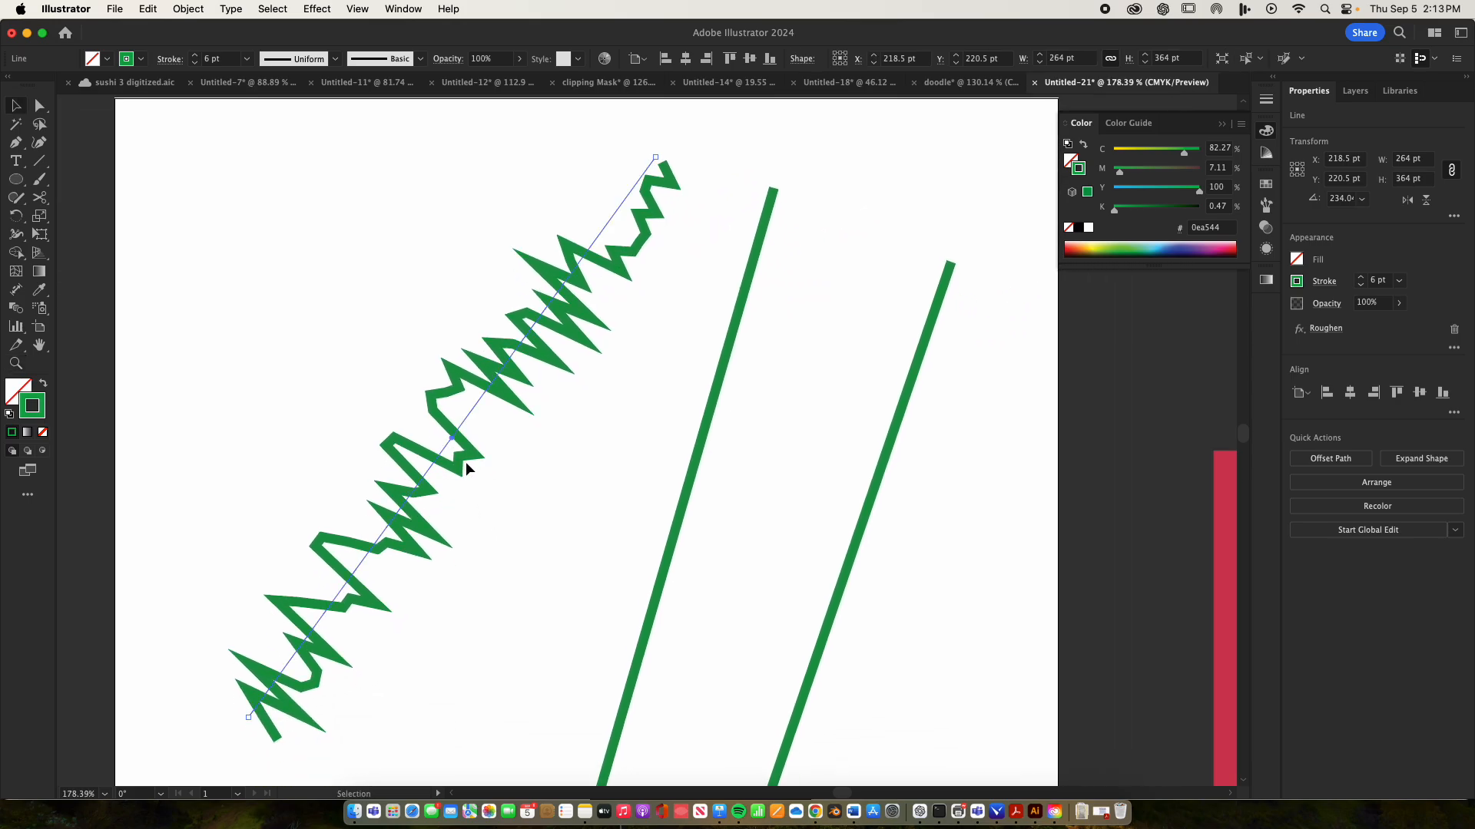
Expand the appearance of the roughened green line and move it about 56 pt left and 39 pt up
left_click(466, 468)
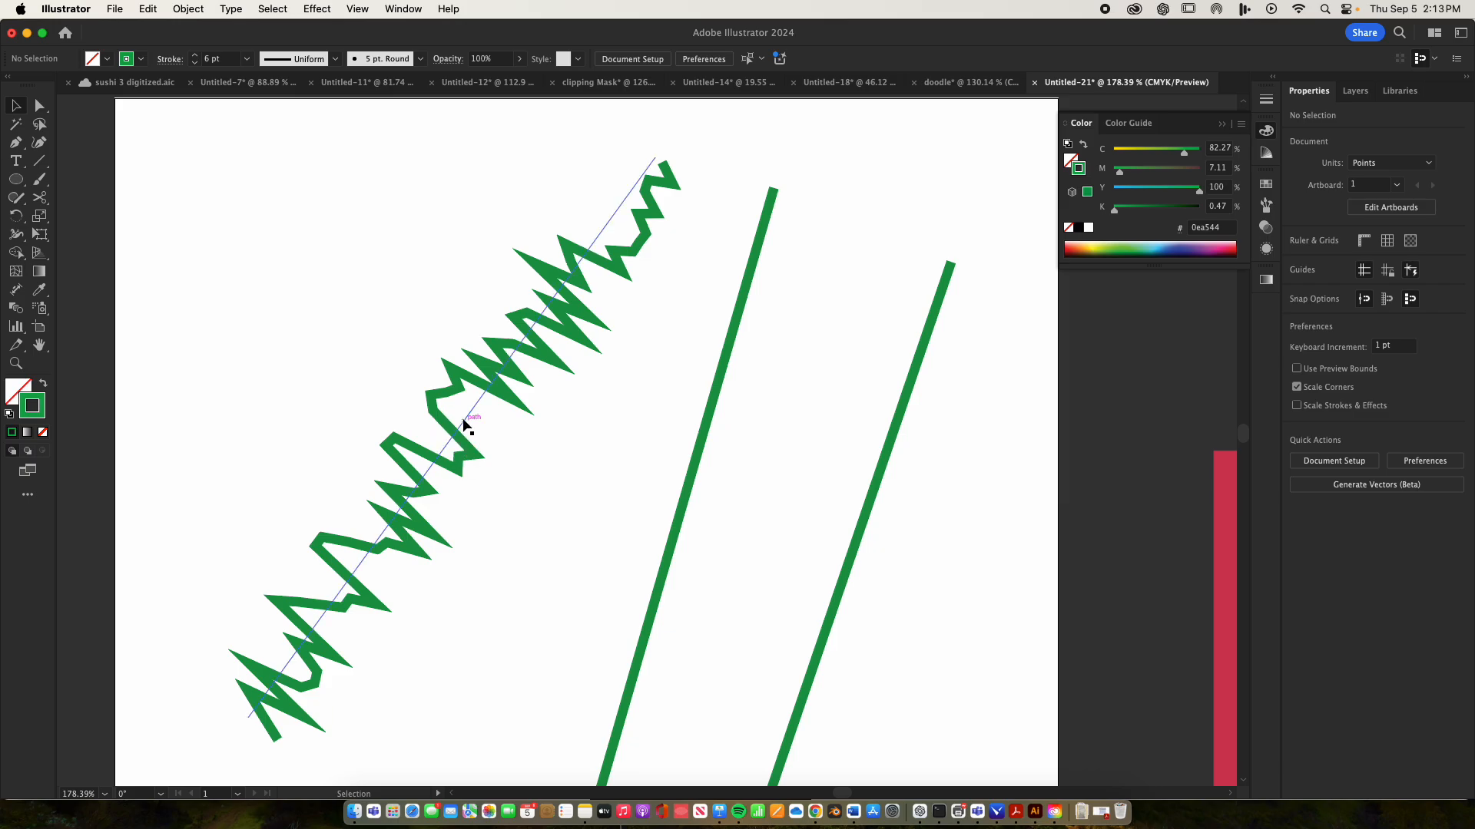
left_click(466, 424)
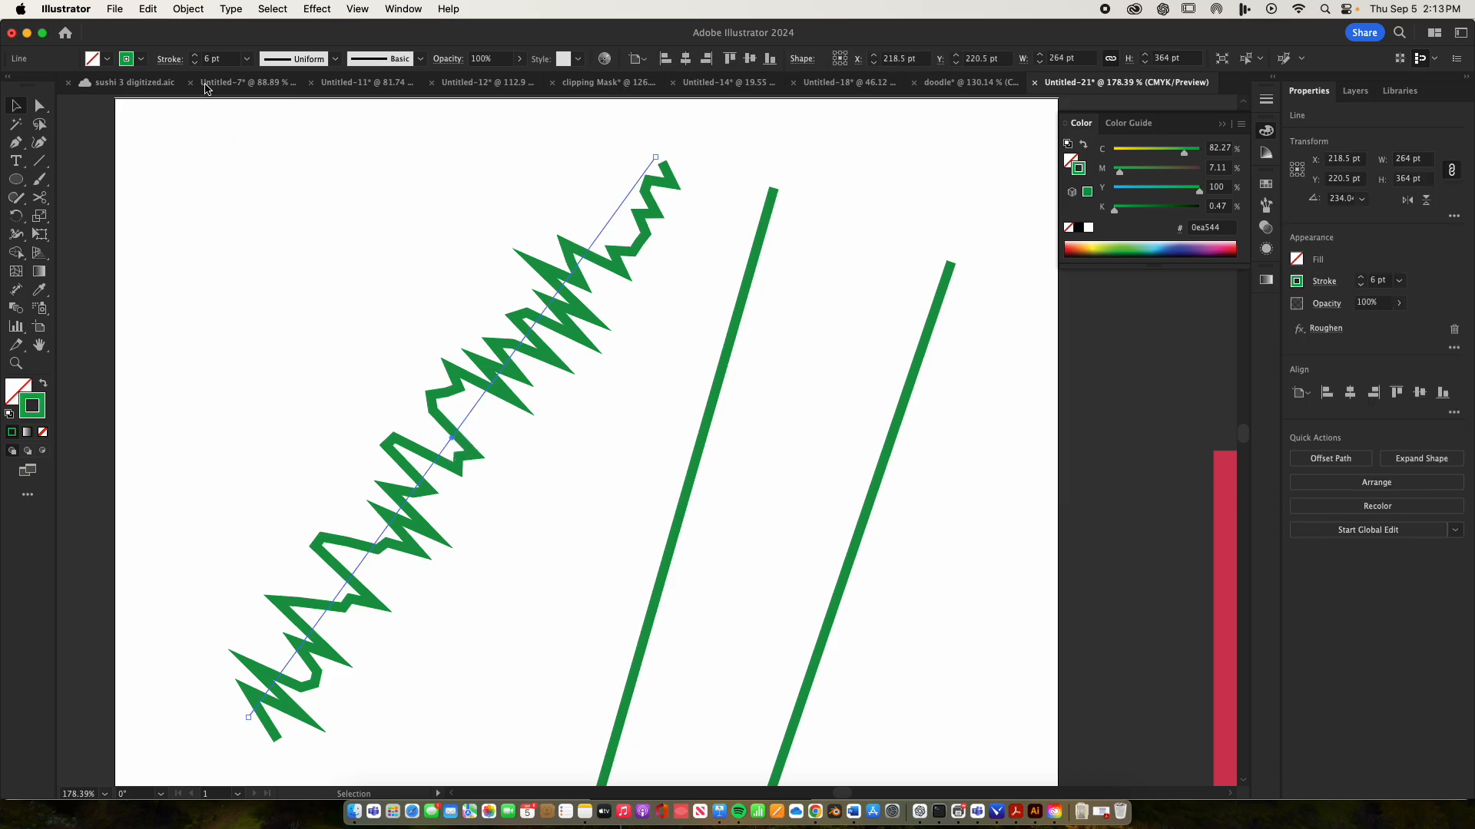
left_click(176, 8)
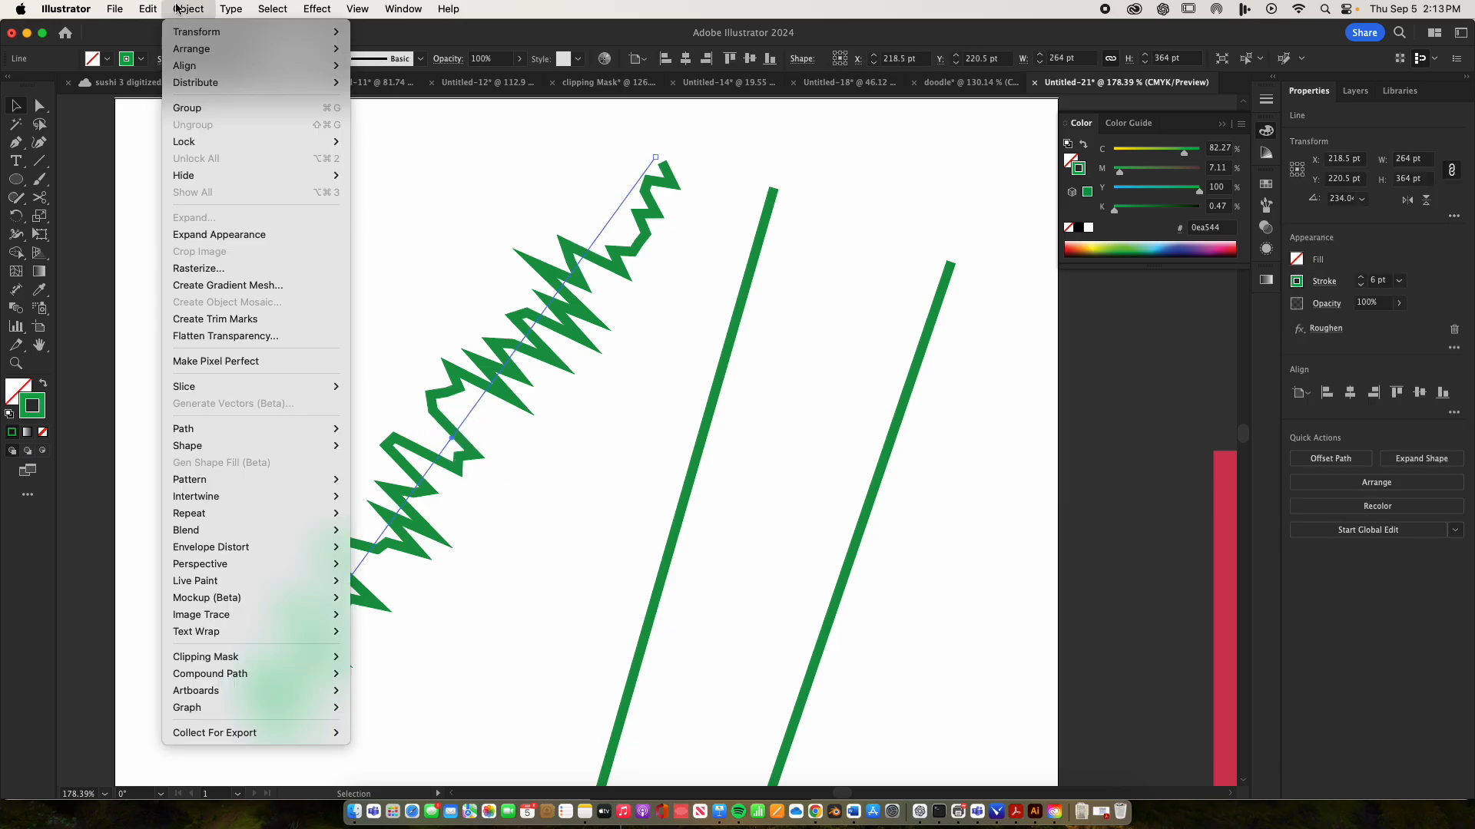
left_click(194, 235)
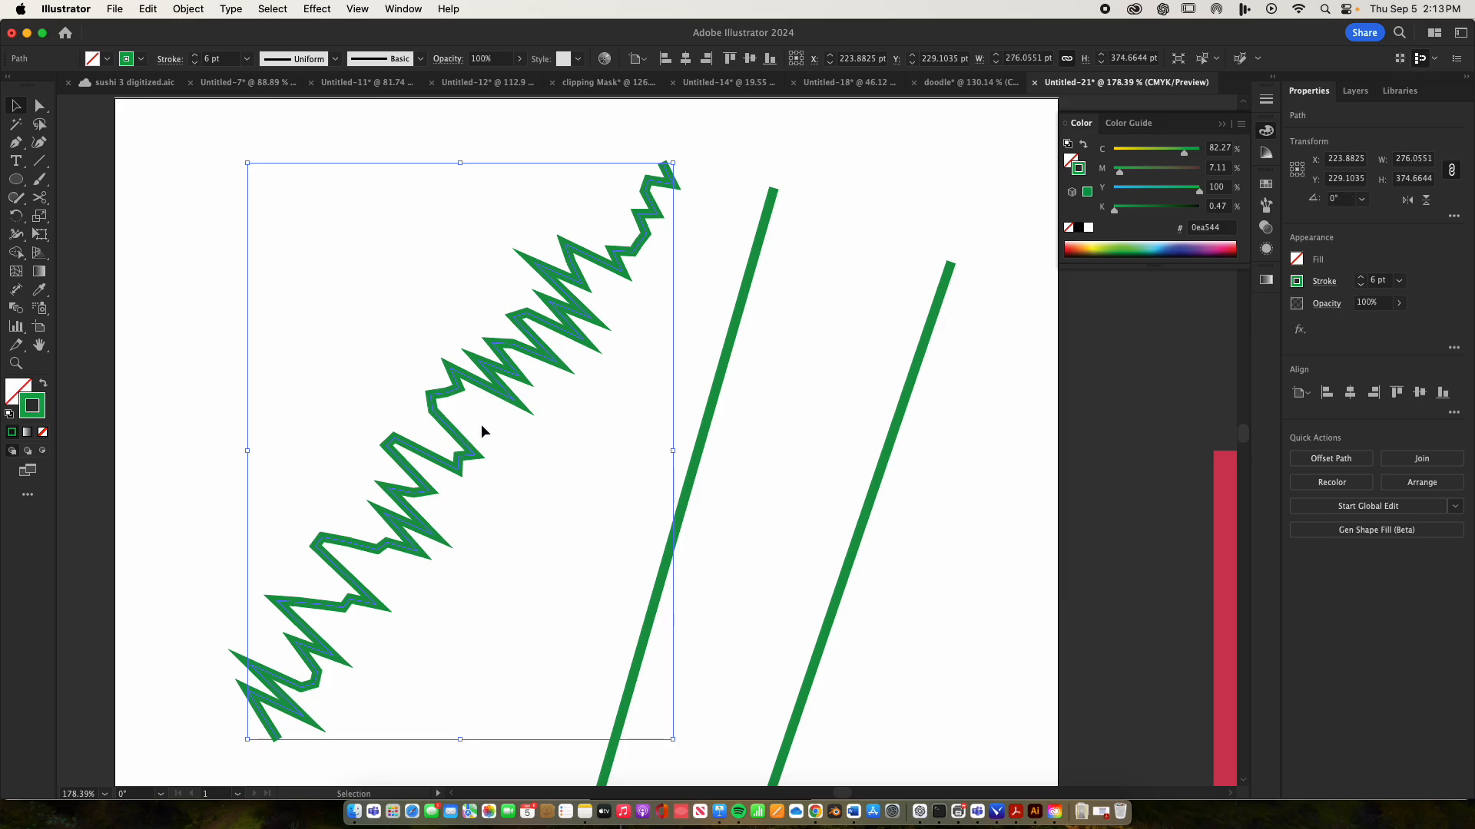
left_click_drag(478, 376, 391, 316)
Apply a Twist effect with a 0° angle to the middle green line
left_click_drag(676, 489, 556, 443)
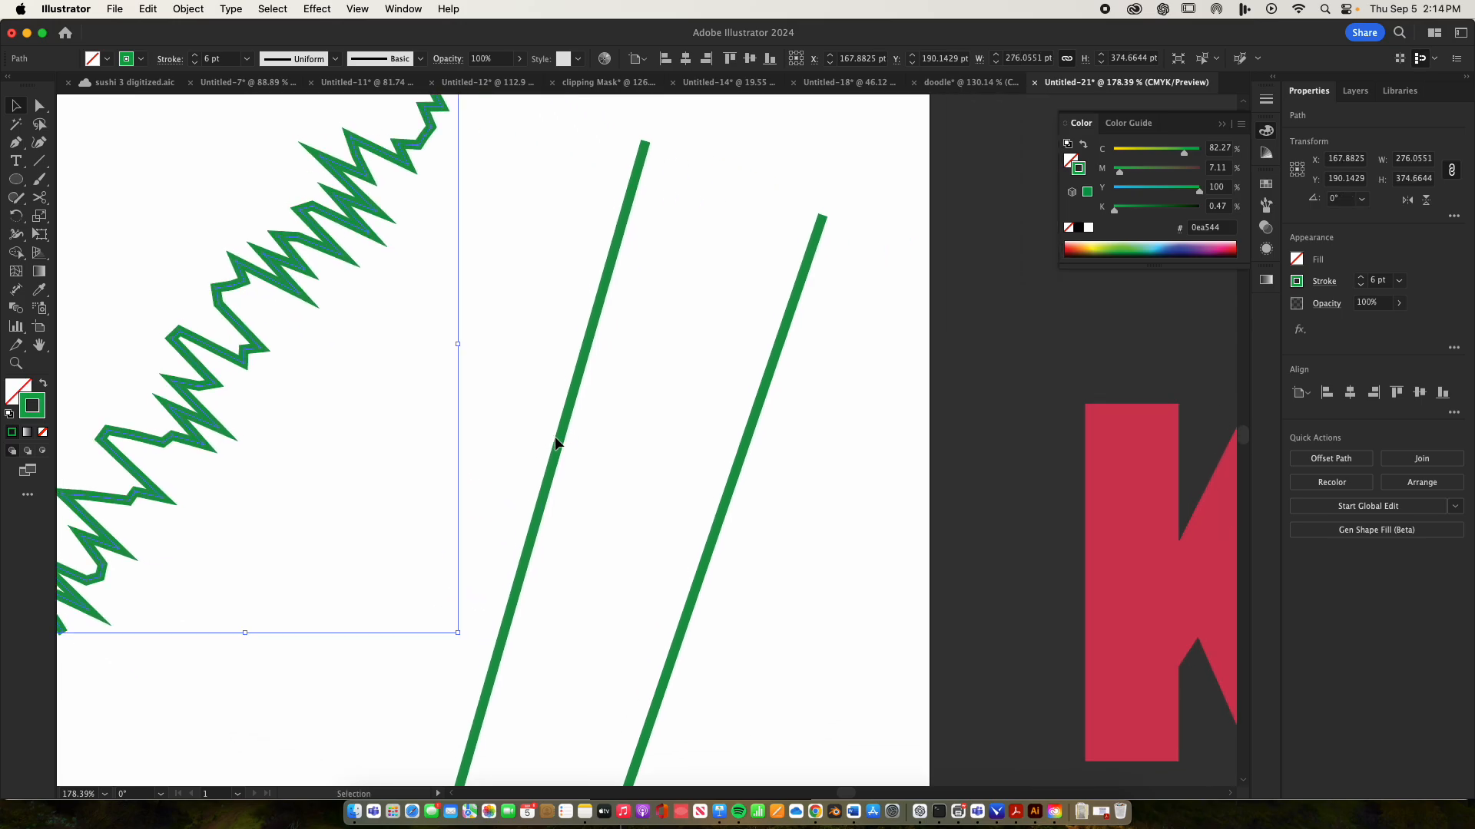
left_click(562, 446)
left_click(317, 8)
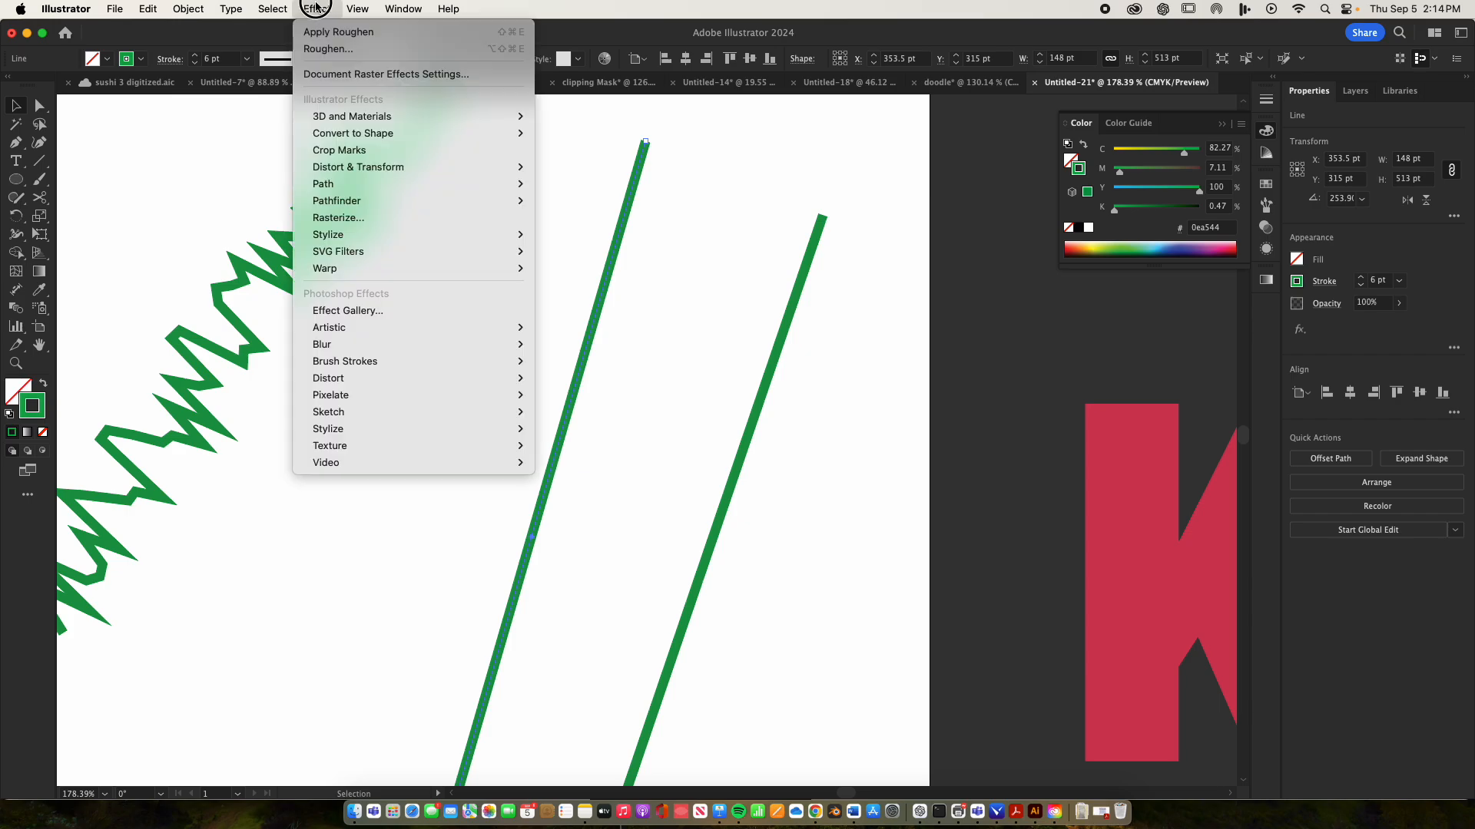
mouse_move(338, 178)
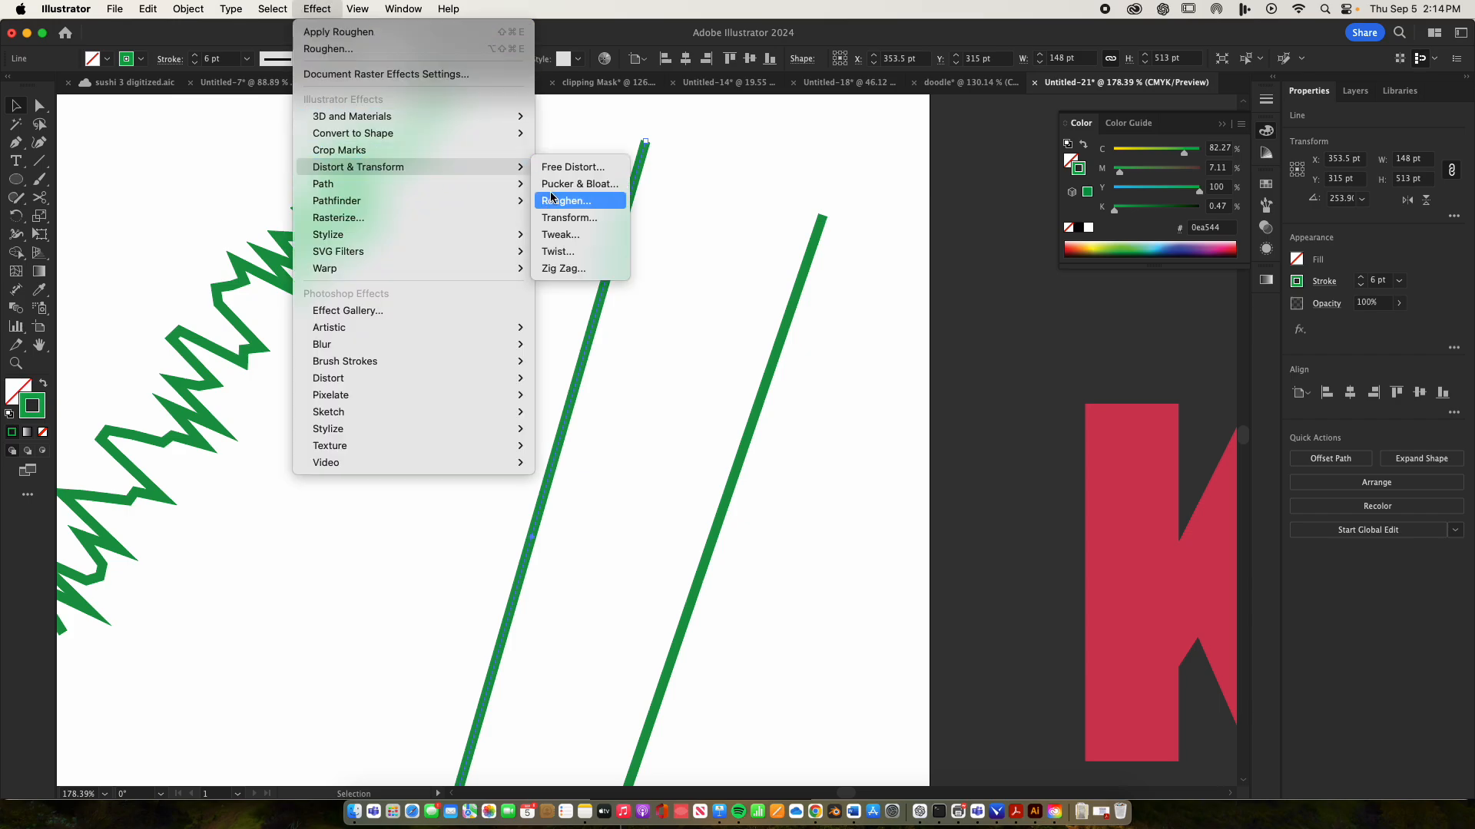
left_click(567, 255)
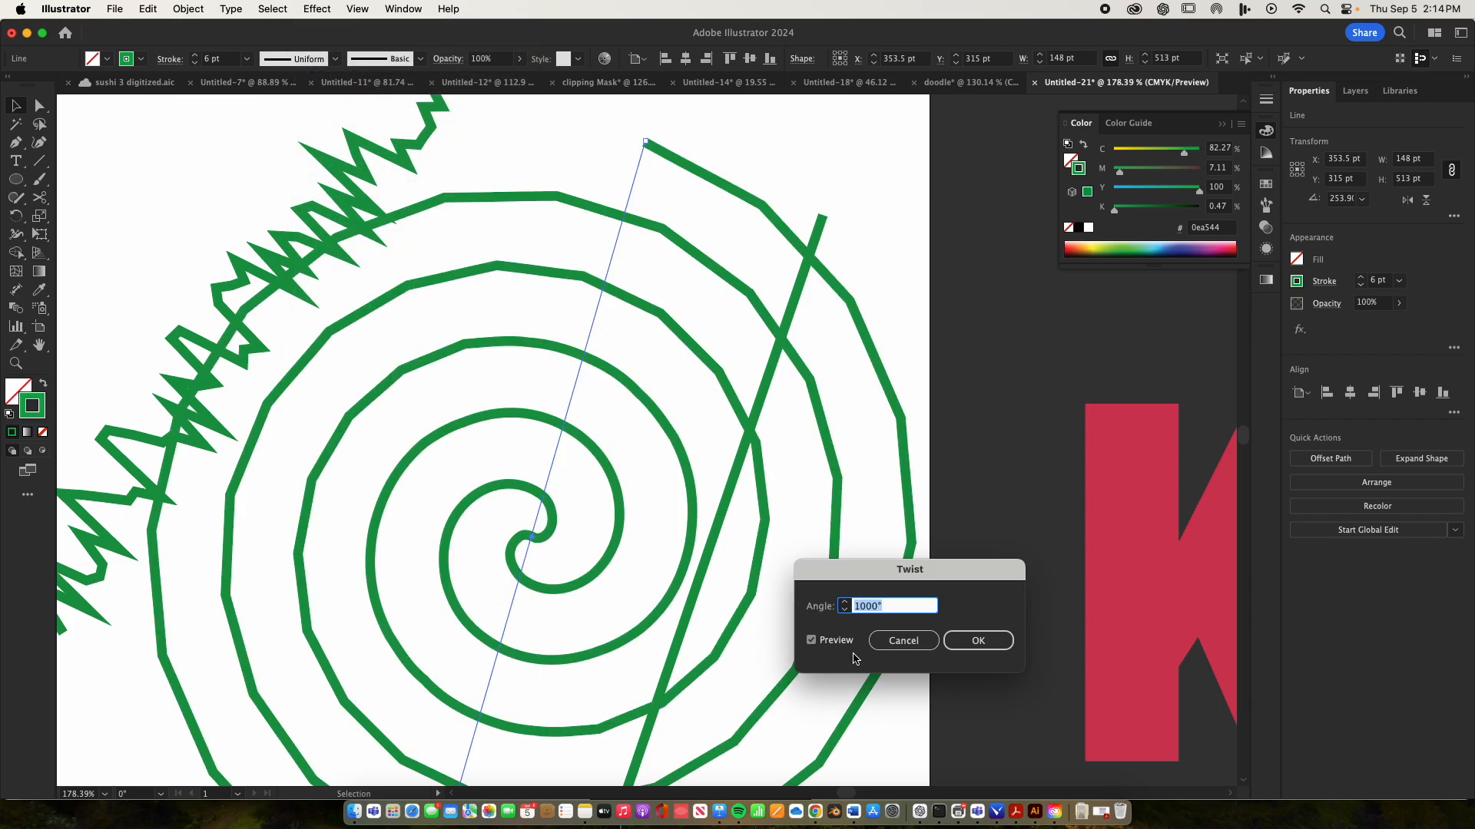
left_click_drag(905, 605, 784, 597)
type("00")
key("Return")
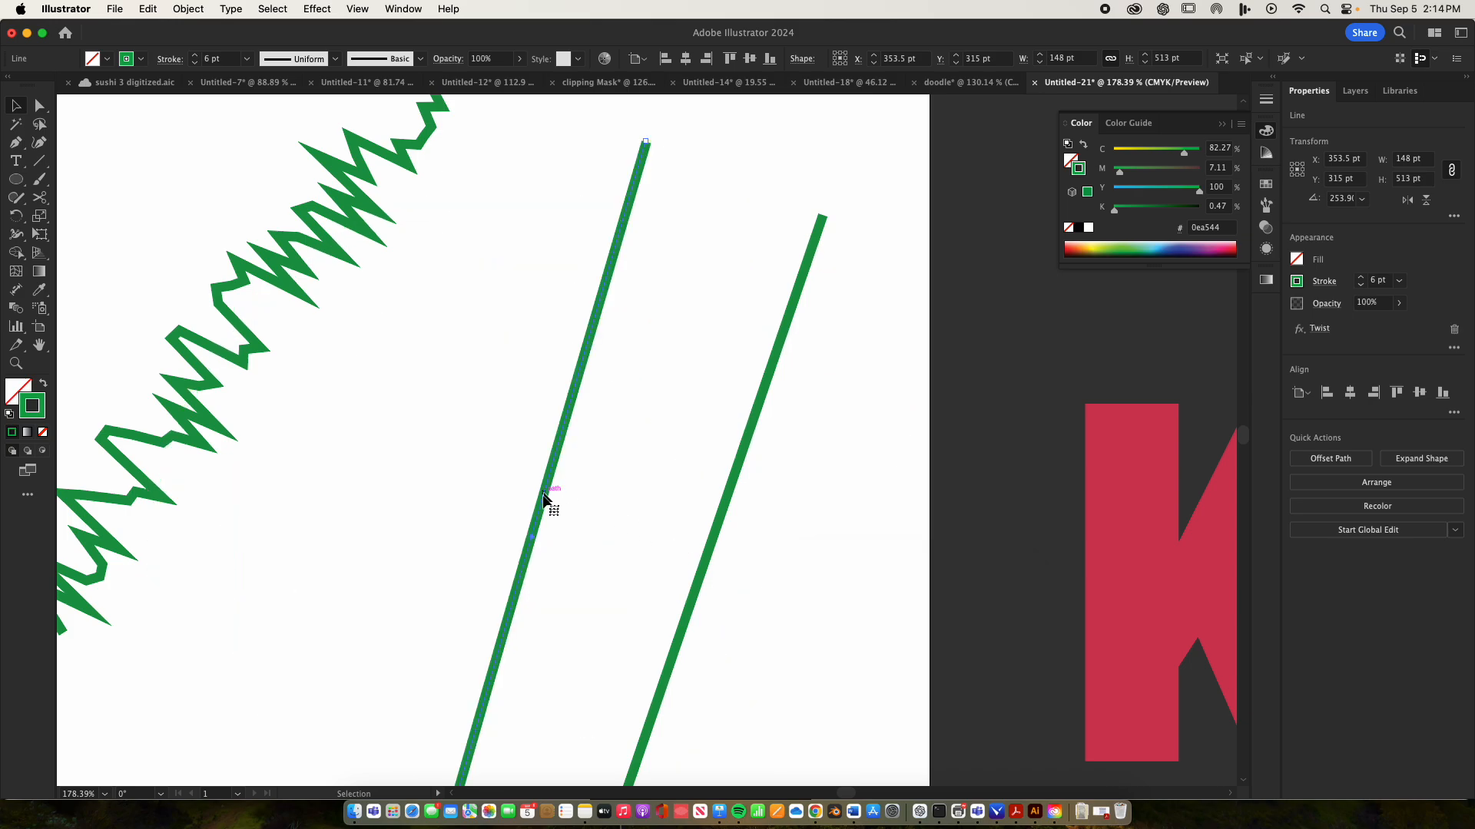
Apply a new Twist effect with a 1000° angle to the middle green line
left_click(317, 9)
mouse_move(345, 199)
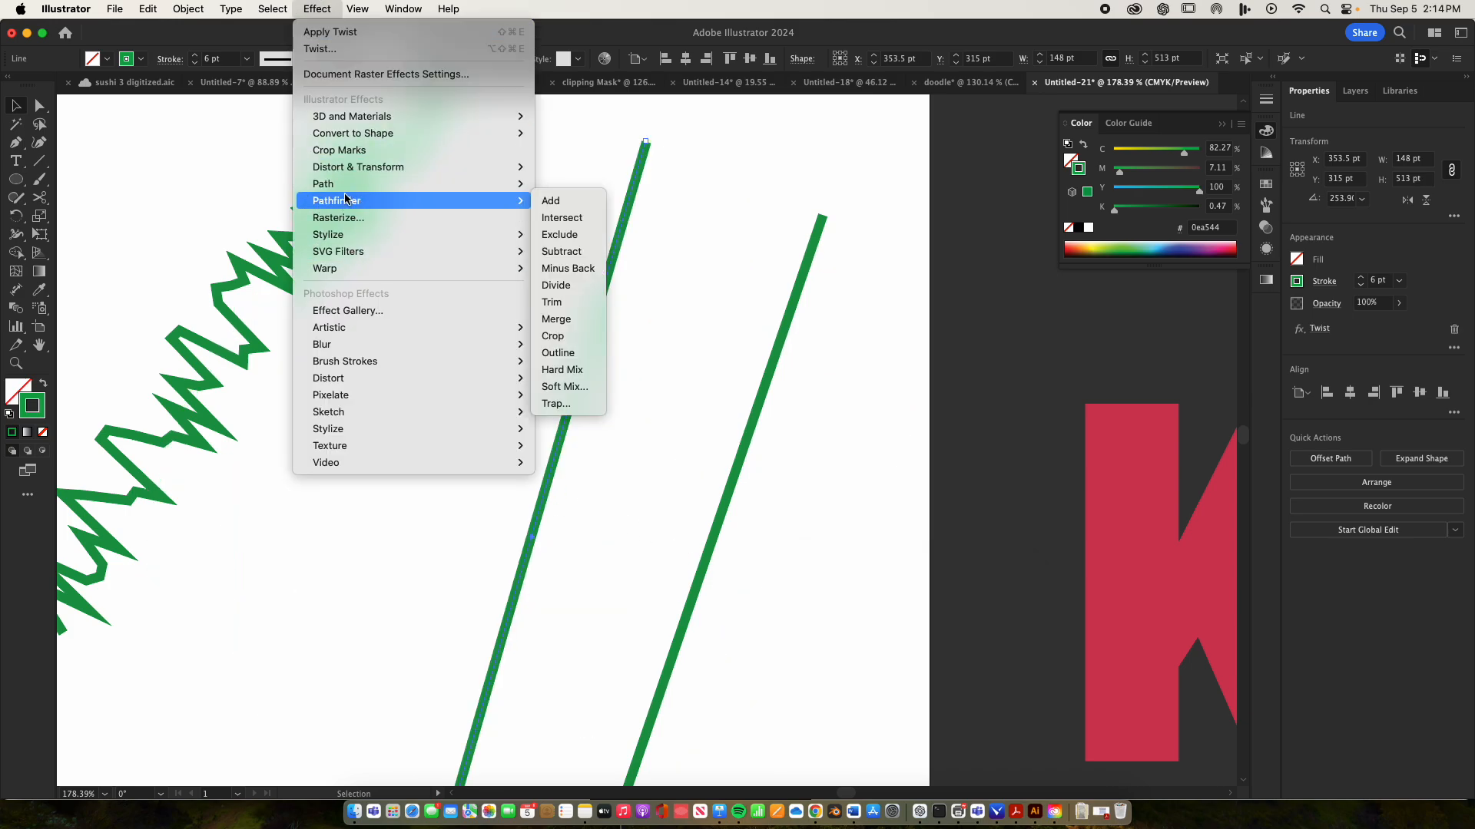
mouse_move(355, 167)
left_click(550, 170)
left_click(321, 8)
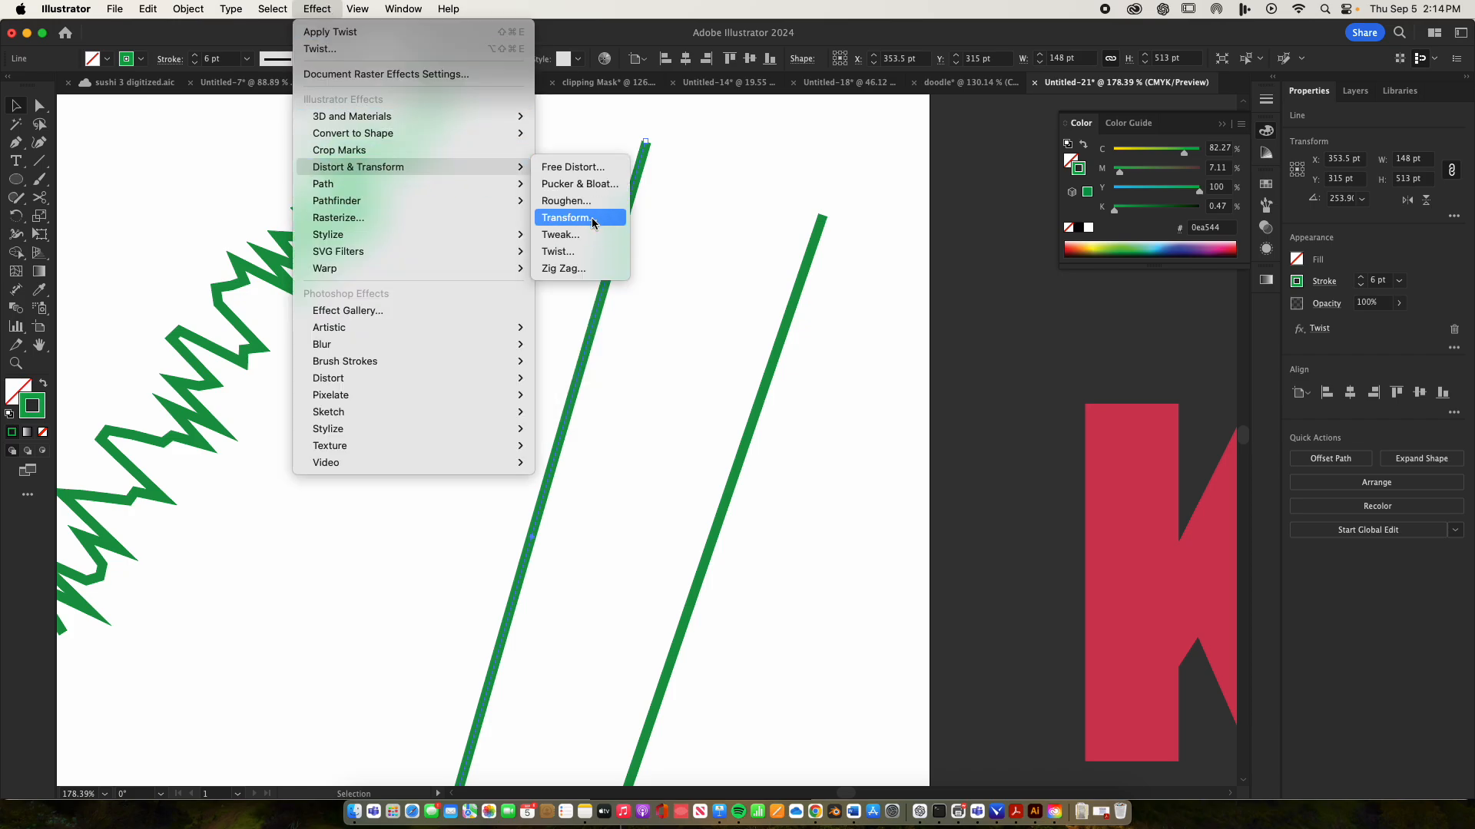
left_click(609, 254)
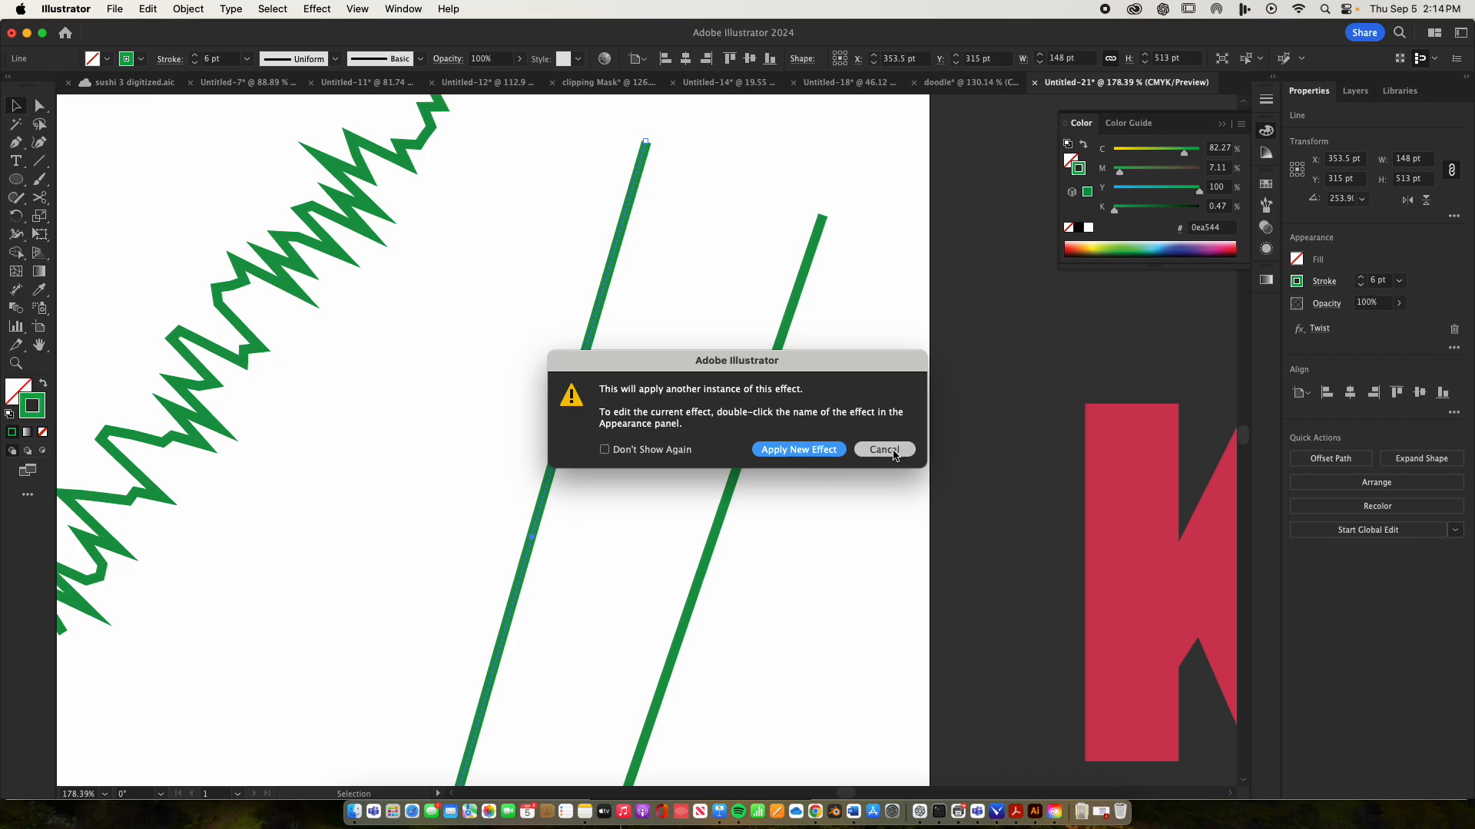
left_click(819, 451)
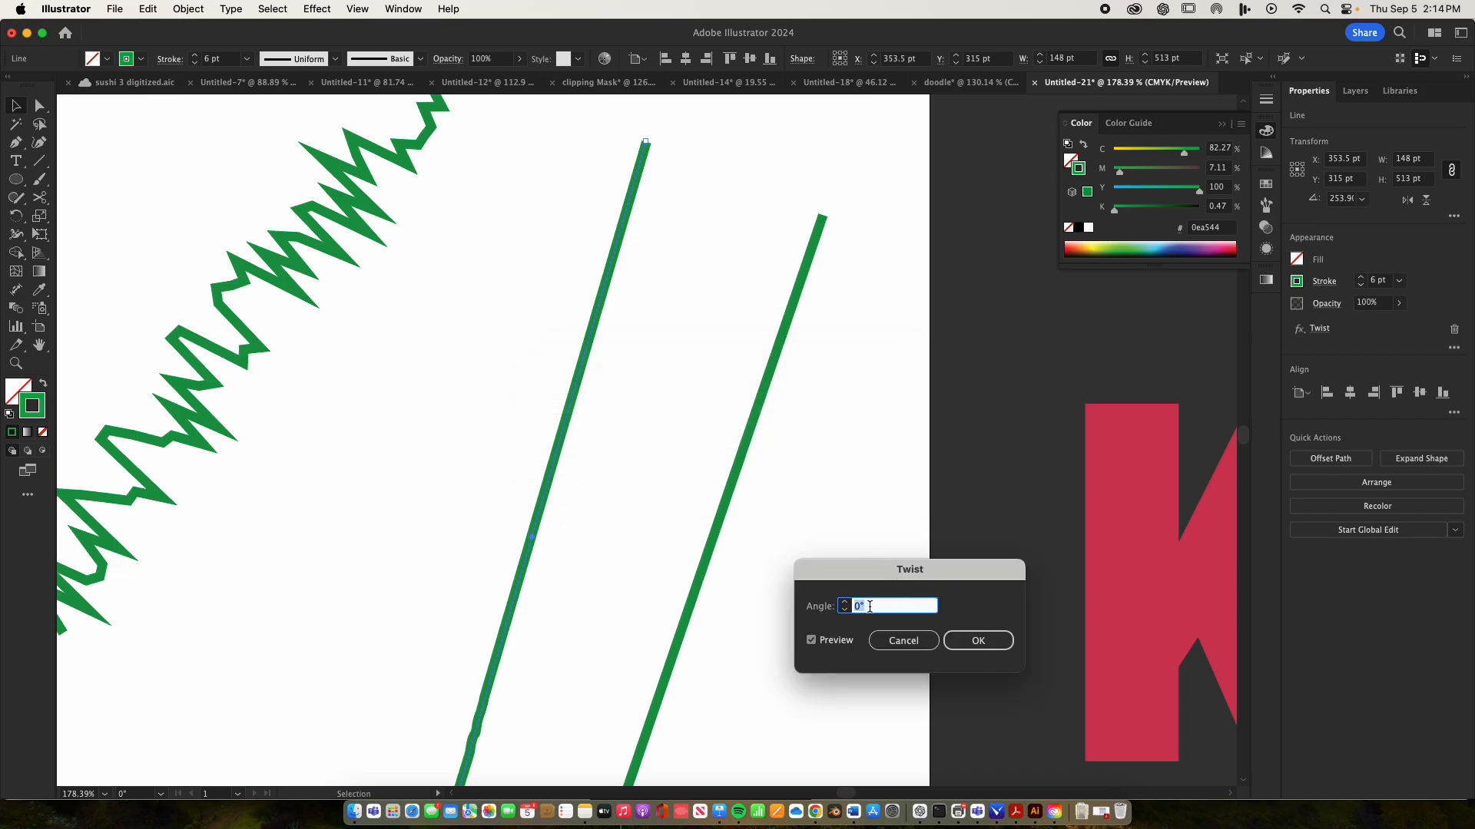
left_click(844, 604)
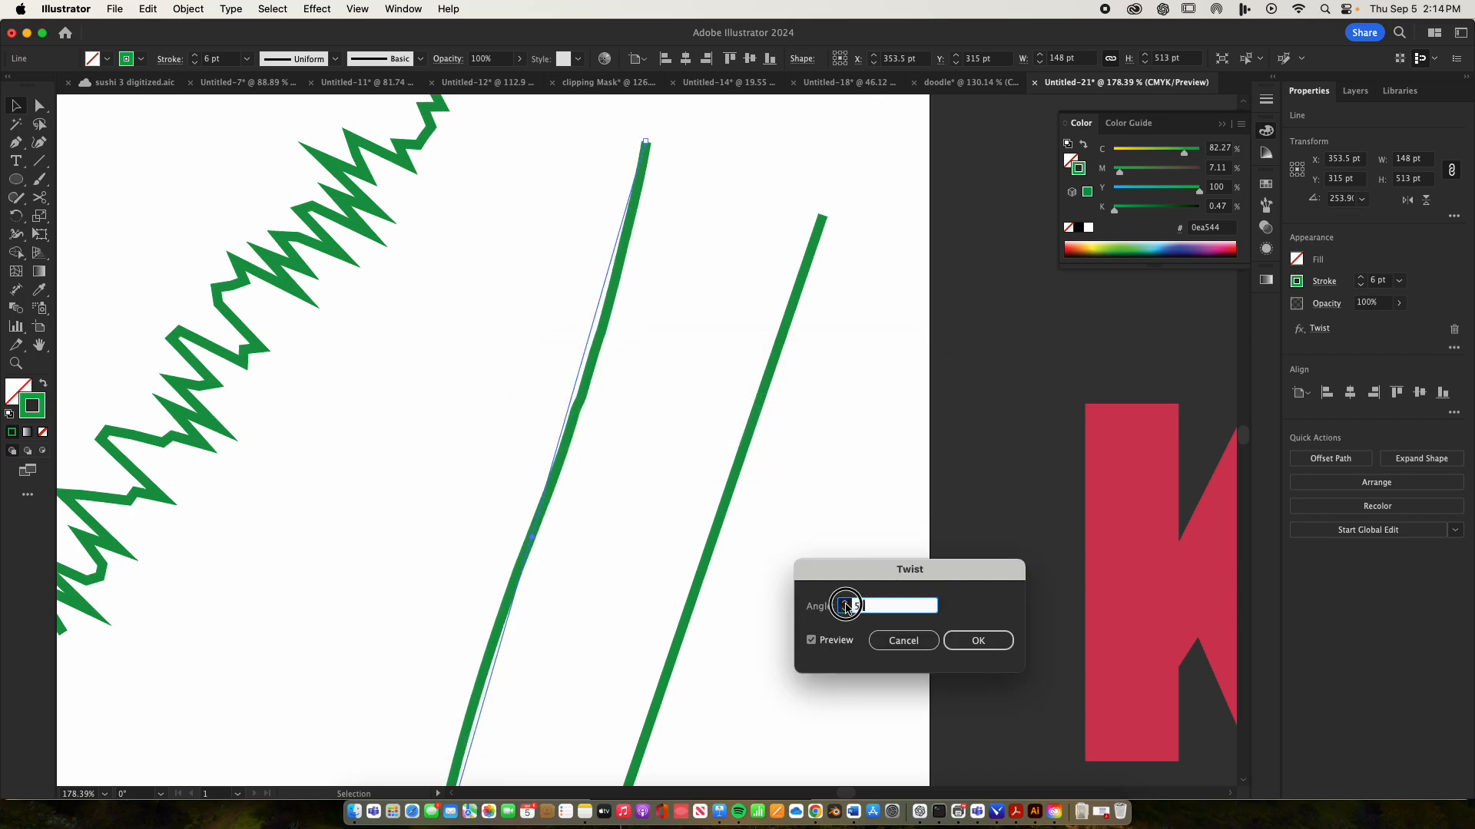
left_click(886, 602)
left_click_drag(886, 602, 830, 607)
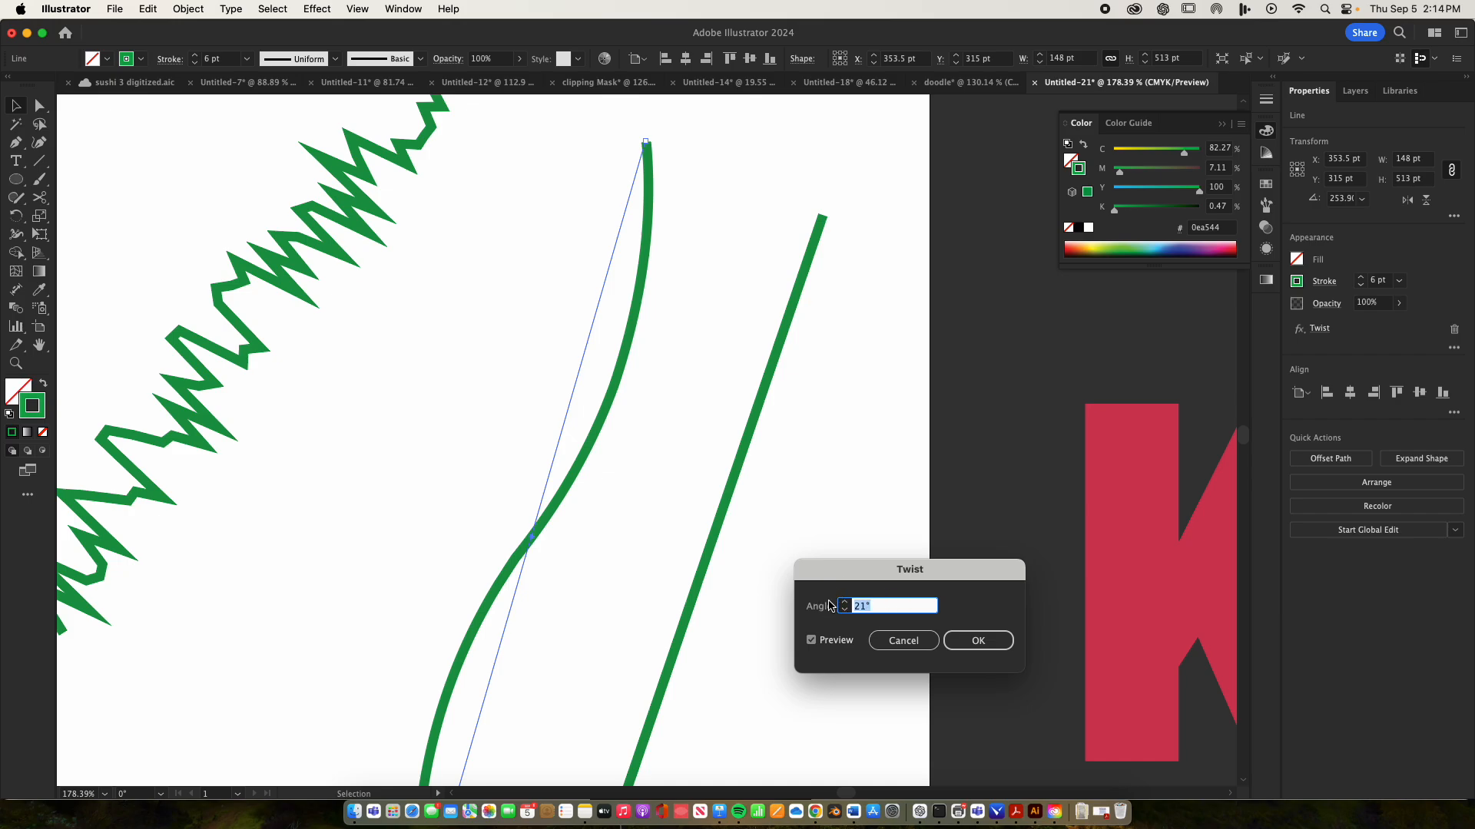
type("1000")
key("Return")
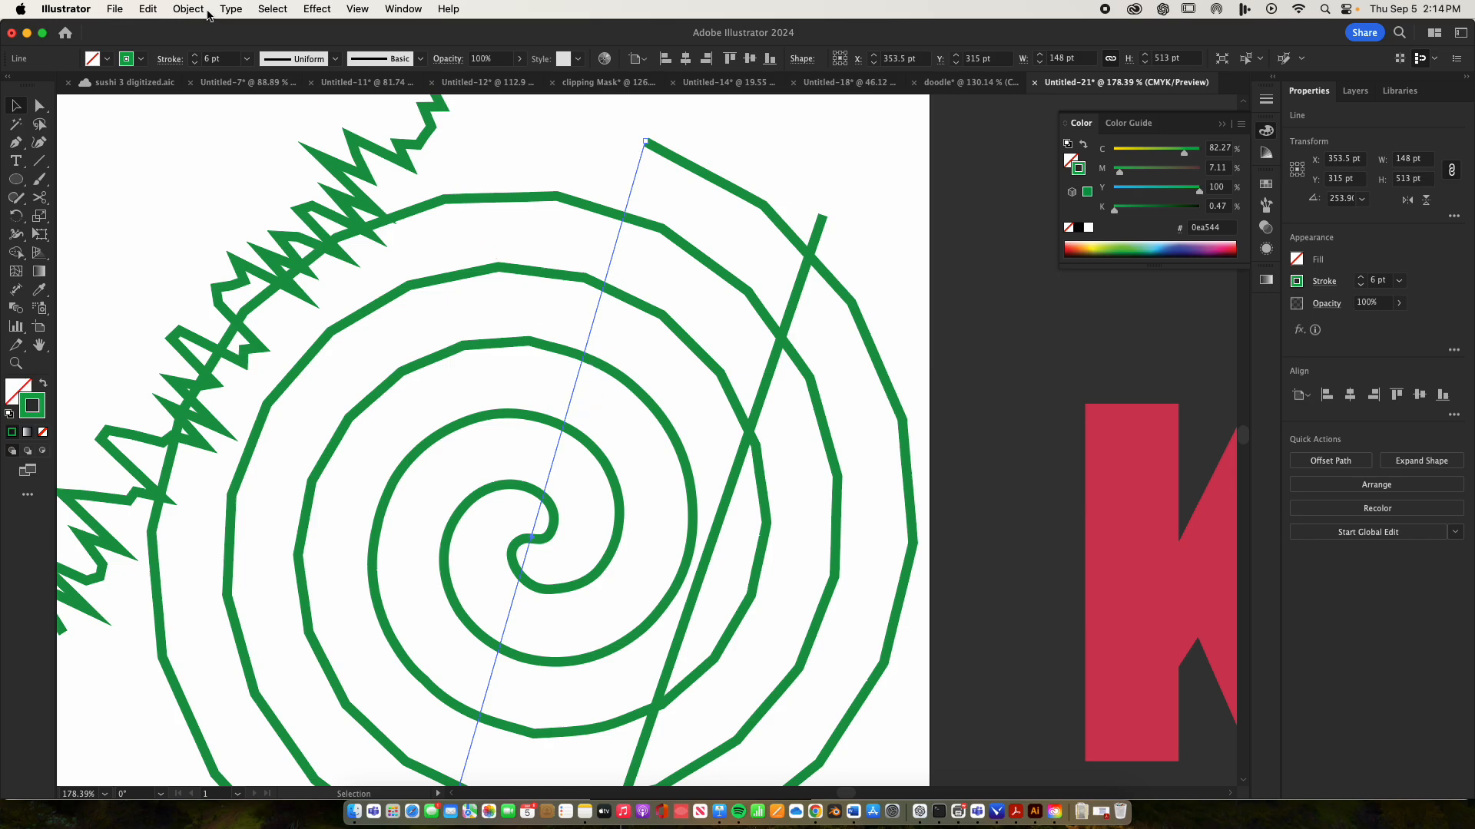
Expand the appearance of the twisted green line into a plain spiral path
left_click(184, 10)
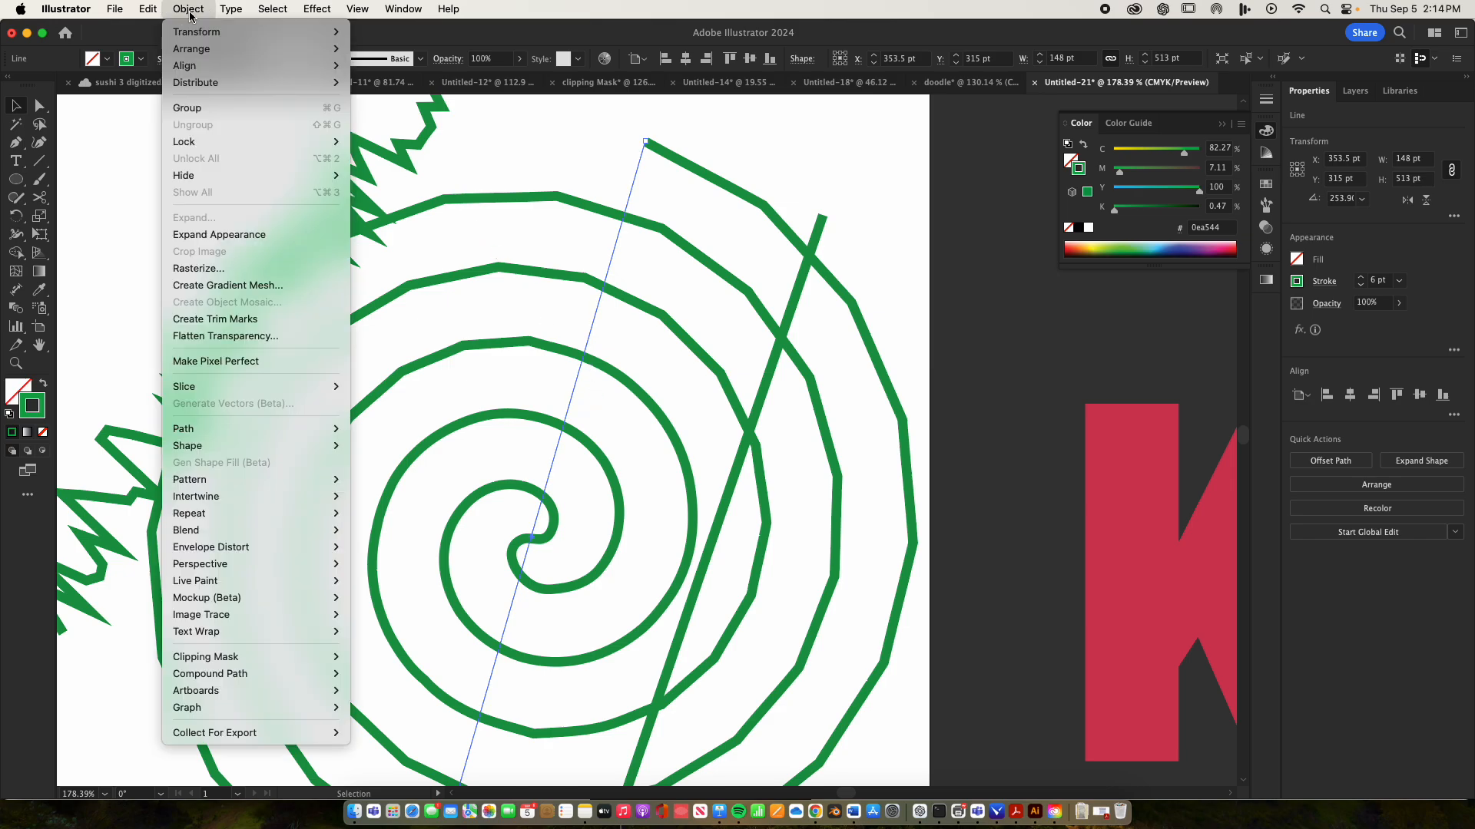
left_click(197, 239)
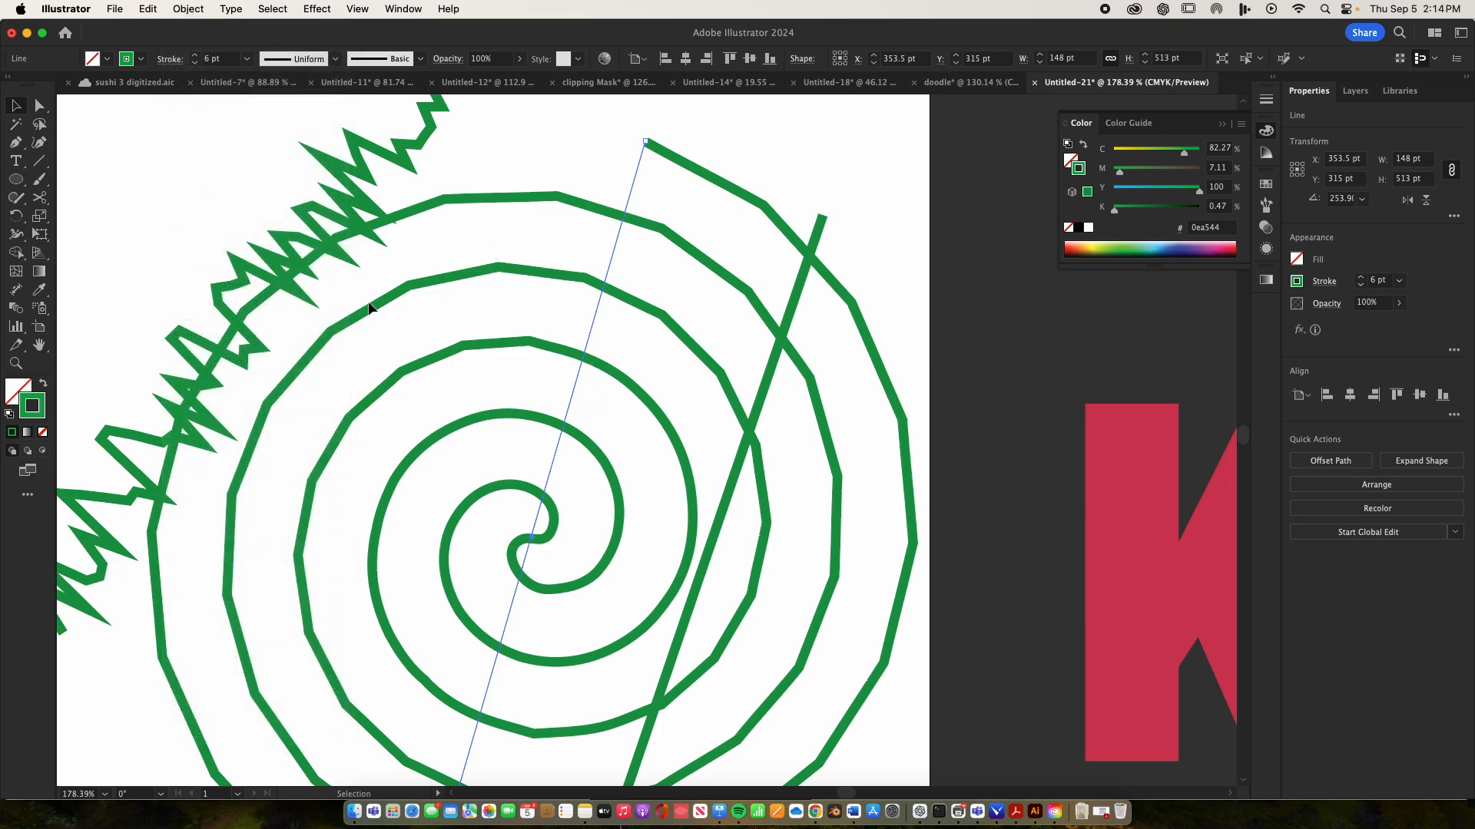
left_click(596, 369)
left_click(584, 363)
left_click(189, 9)
left_click(230, 234)
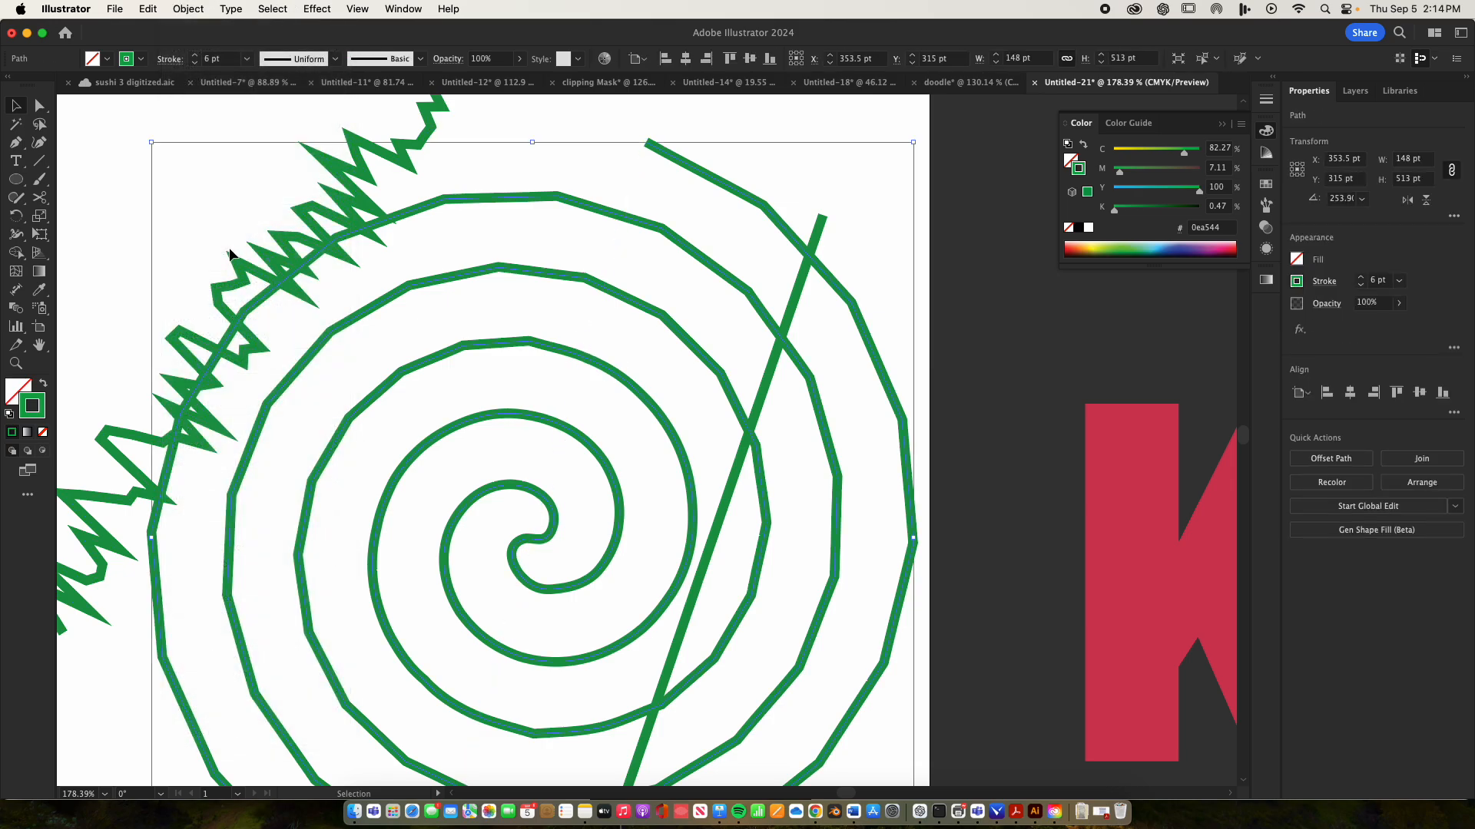
Move the remaining straight green line about 133 pt left and 127 pt up, across the spiral
key("z")
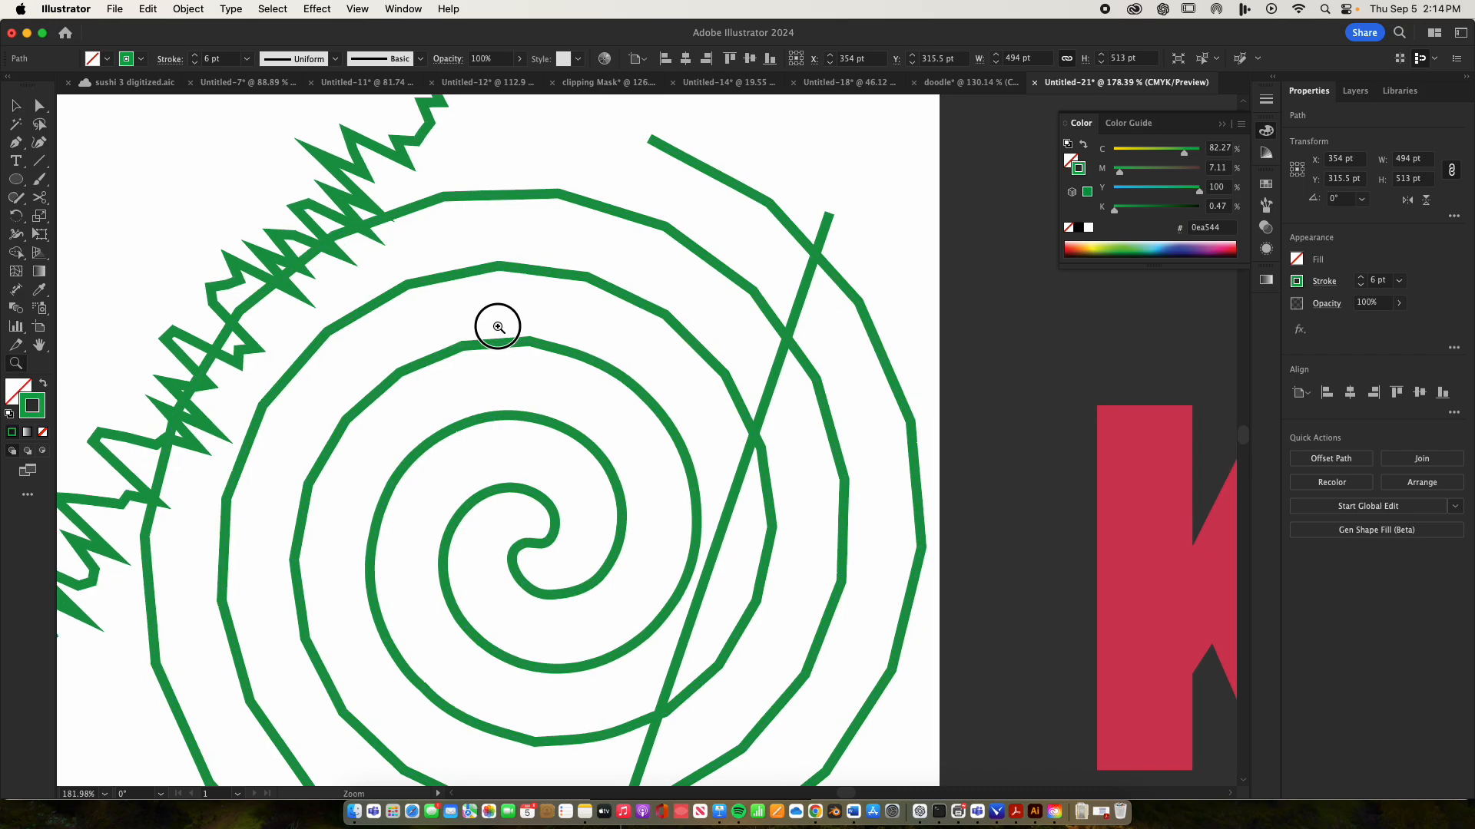
left_click_drag(497, 322, 776, 394)
left_click_drag(654, 404, 294, 429)
left_click_drag(749, 453, 722, 477)
key("v")
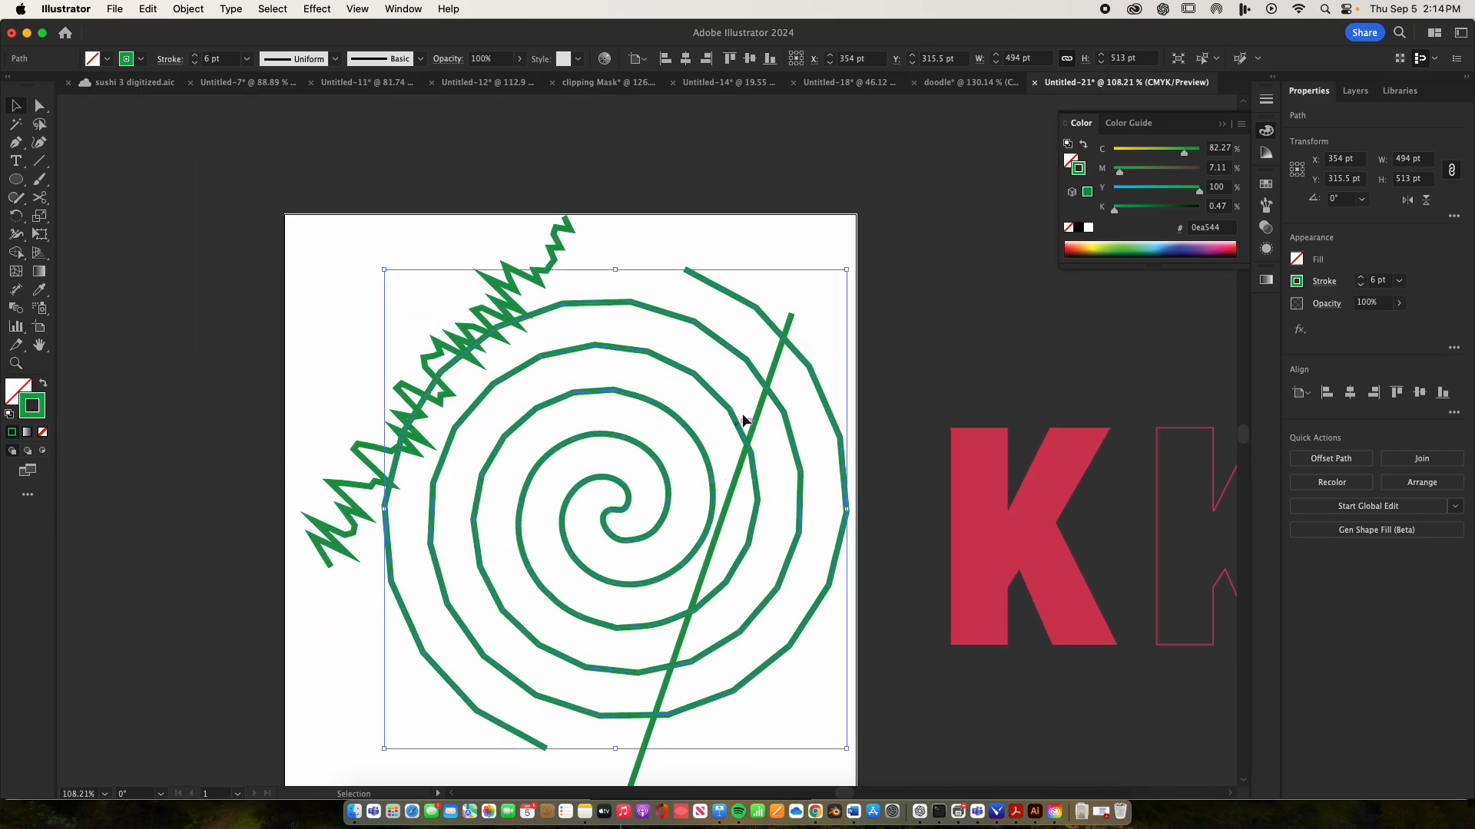
left_click(791, 319)
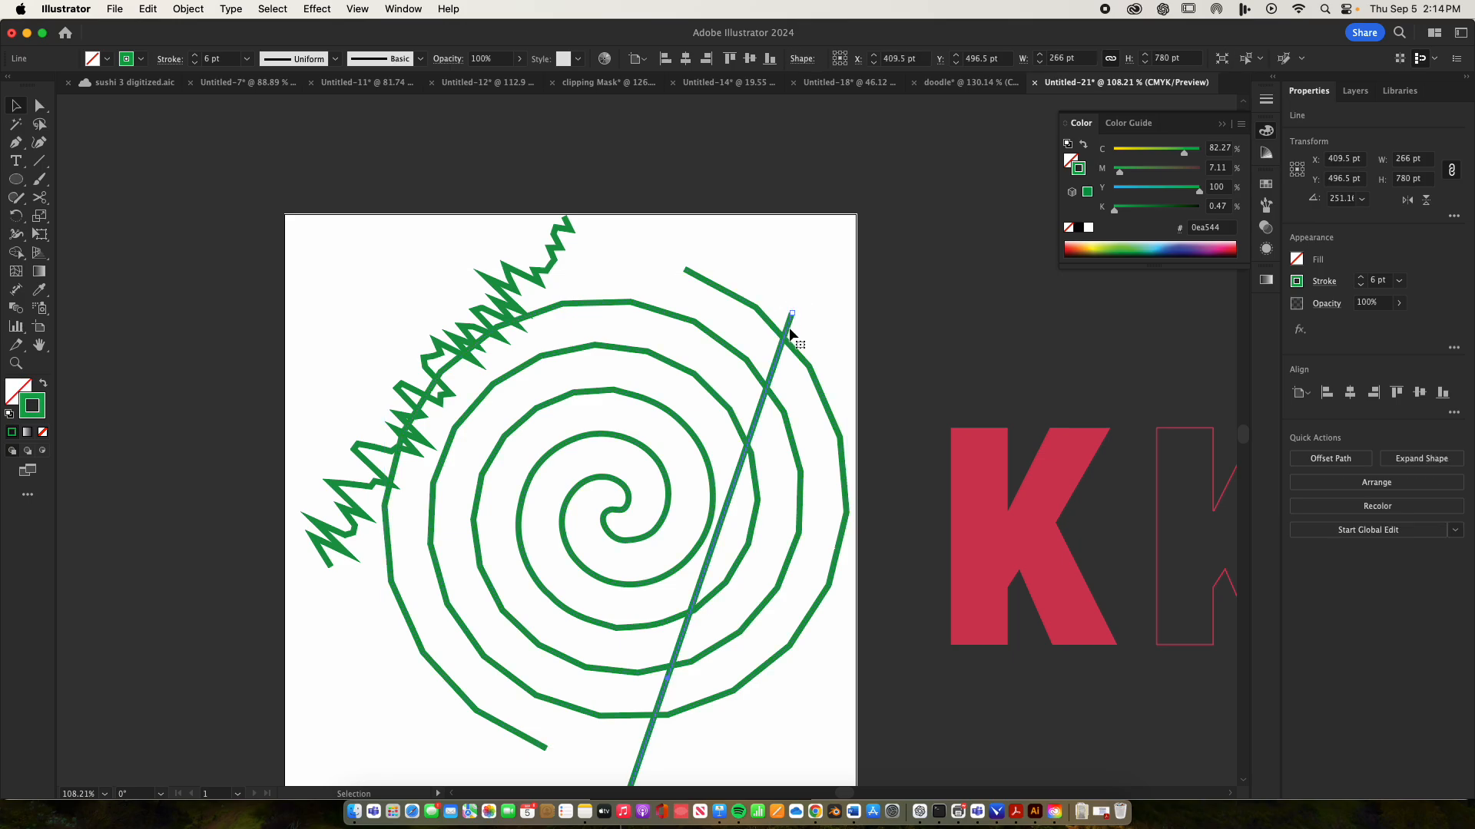
left_click_drag(791, 332, 667, 209)
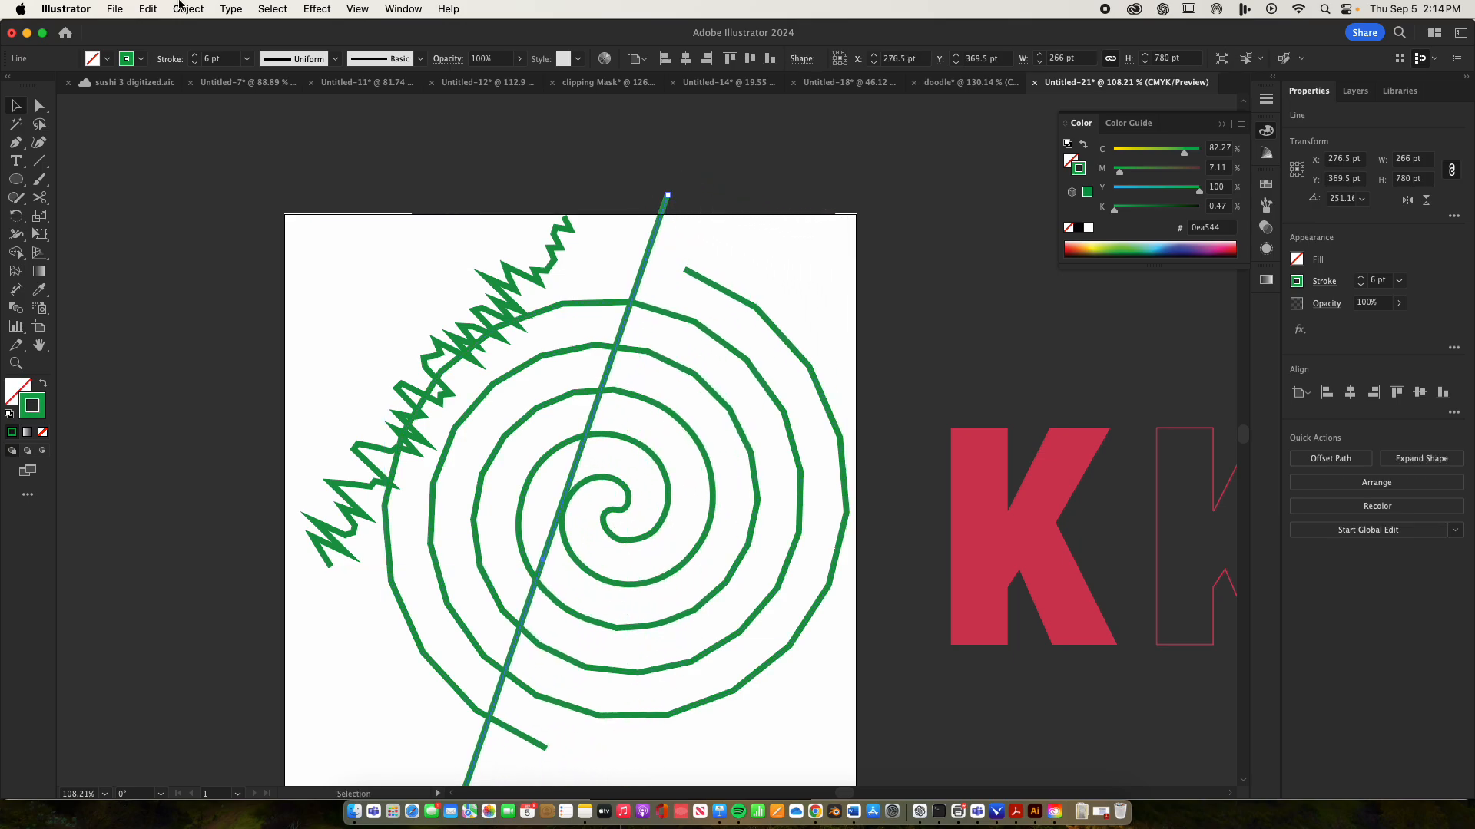
Apply a Zig Zag effect to the straight green line with 31 pt absolute size, 33 ridges per segment and corner points
left_click(315, 8)
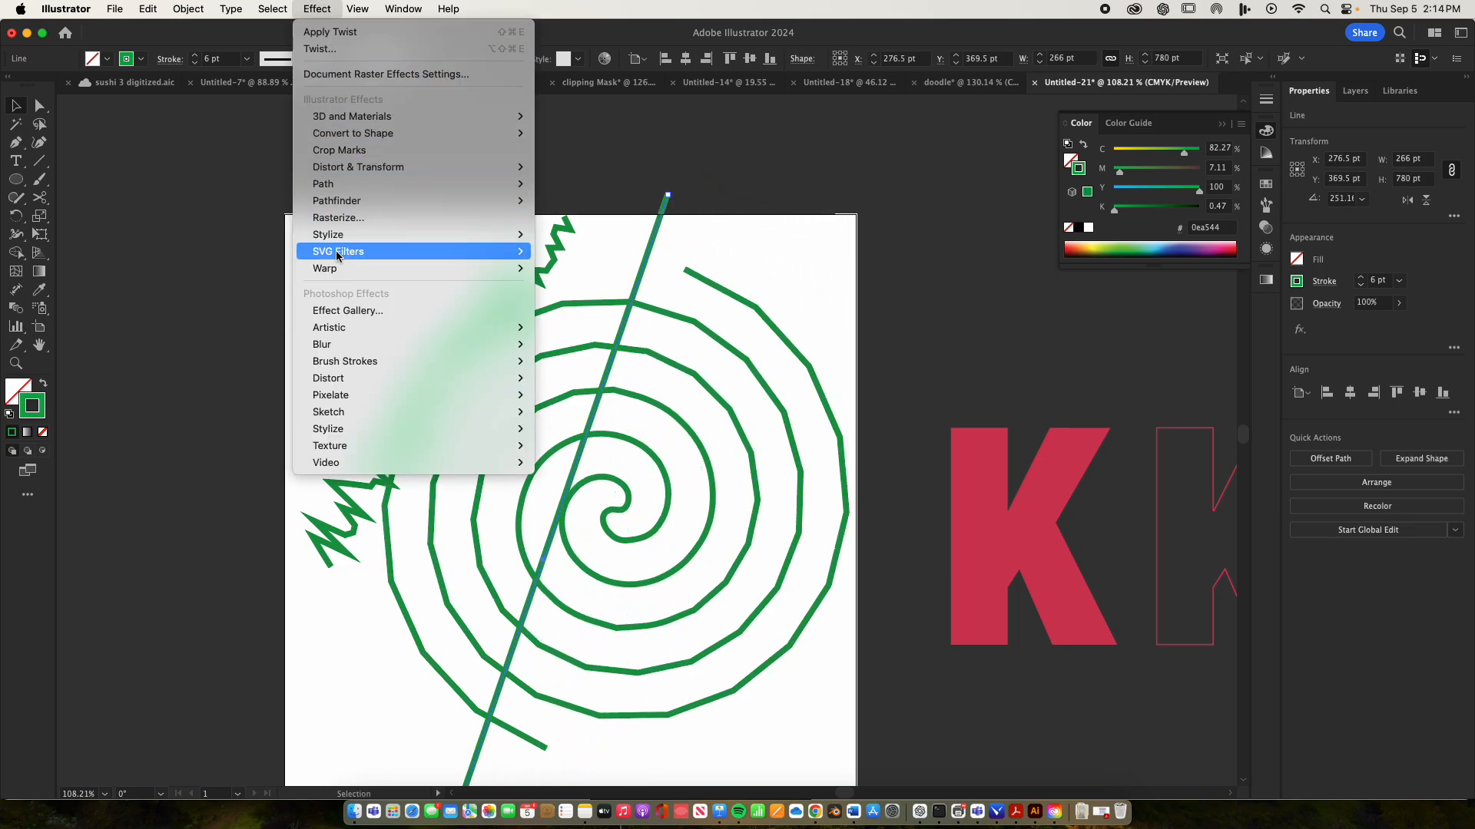
mouse_move(364, 177)
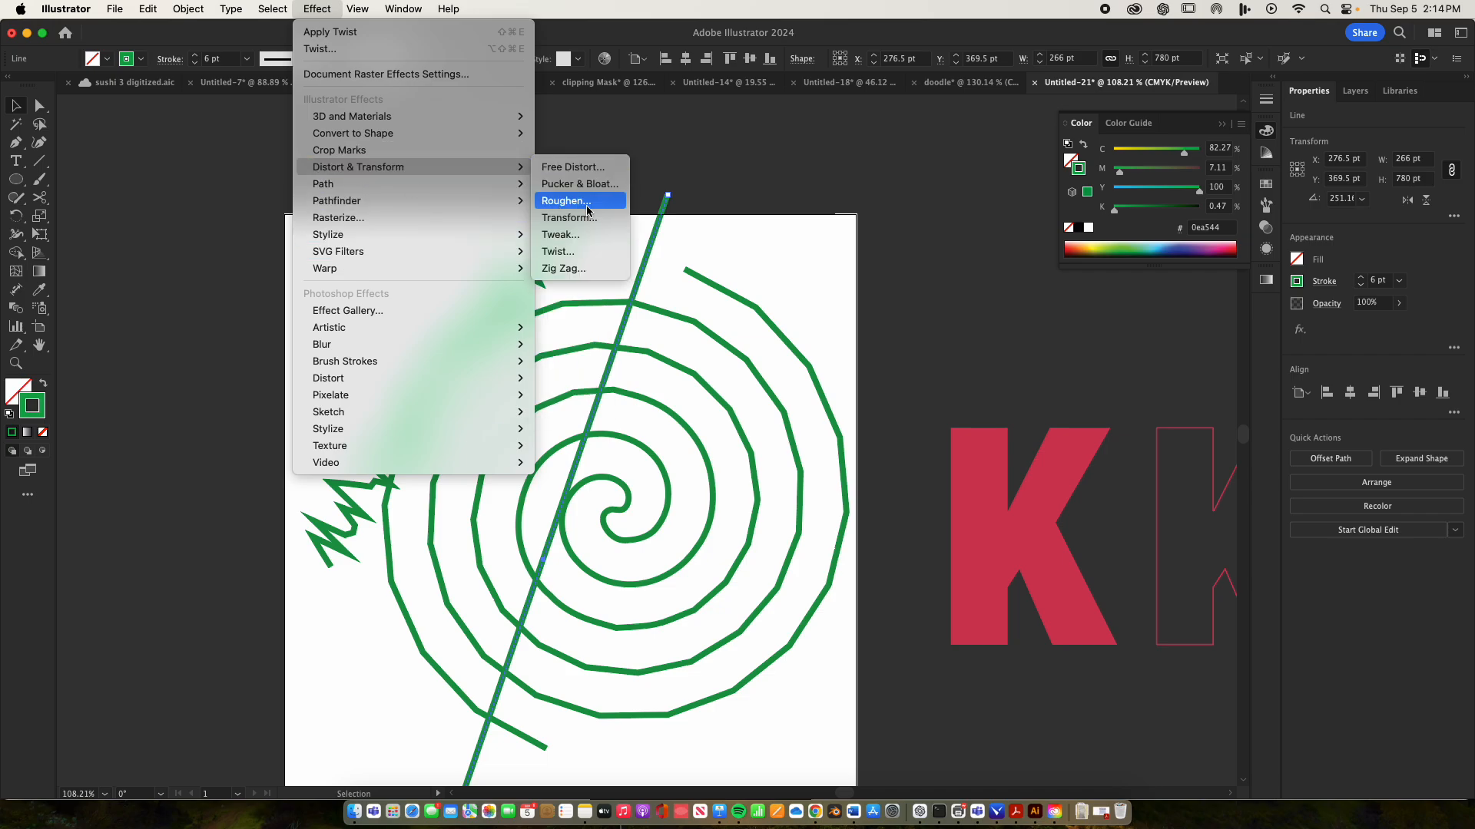
left_click(584, 269)
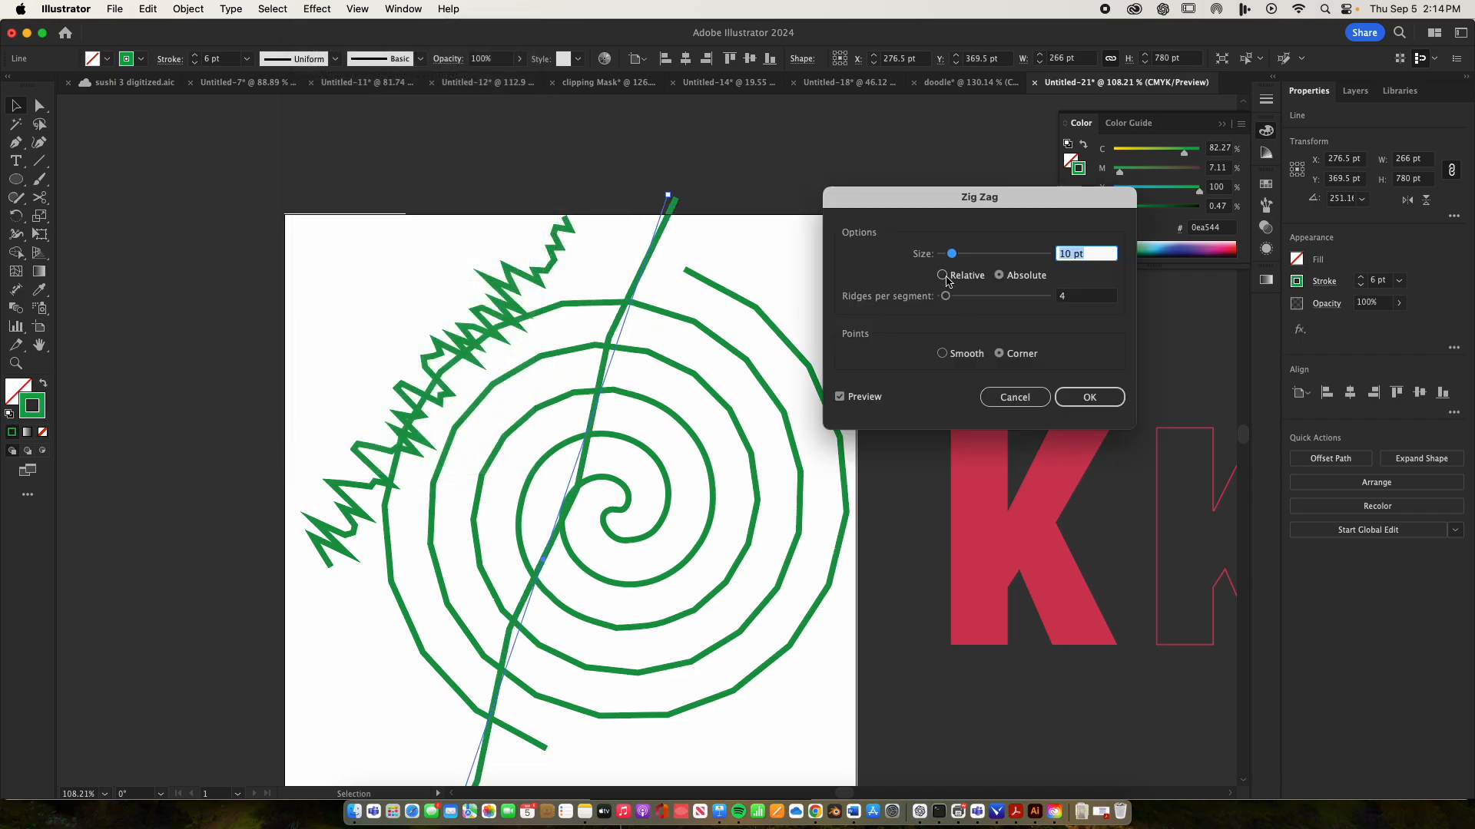
left_click_drag(956, 253, 976, 304)
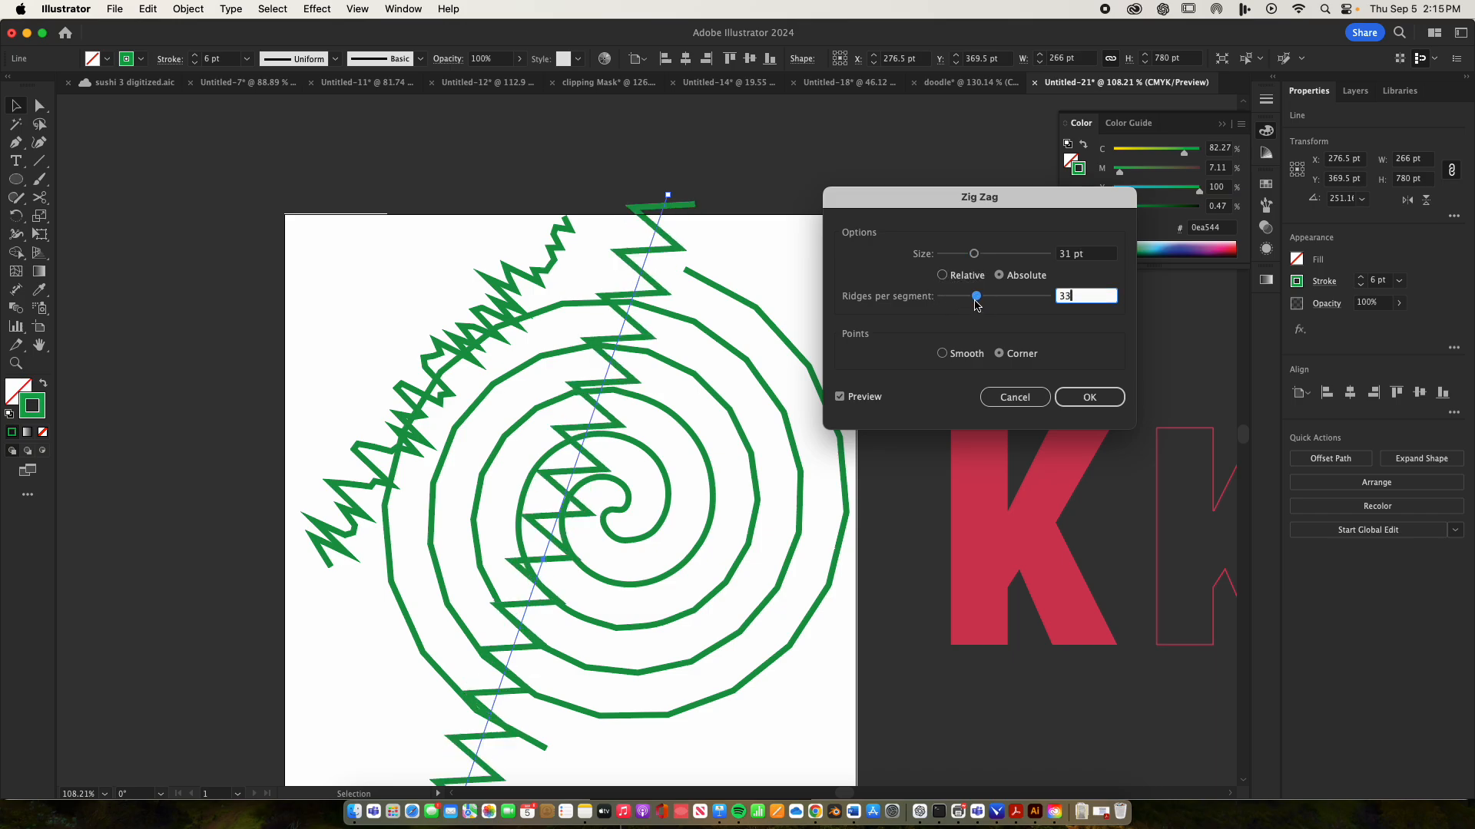
left_click(942, 353)
left_click(999, 354)
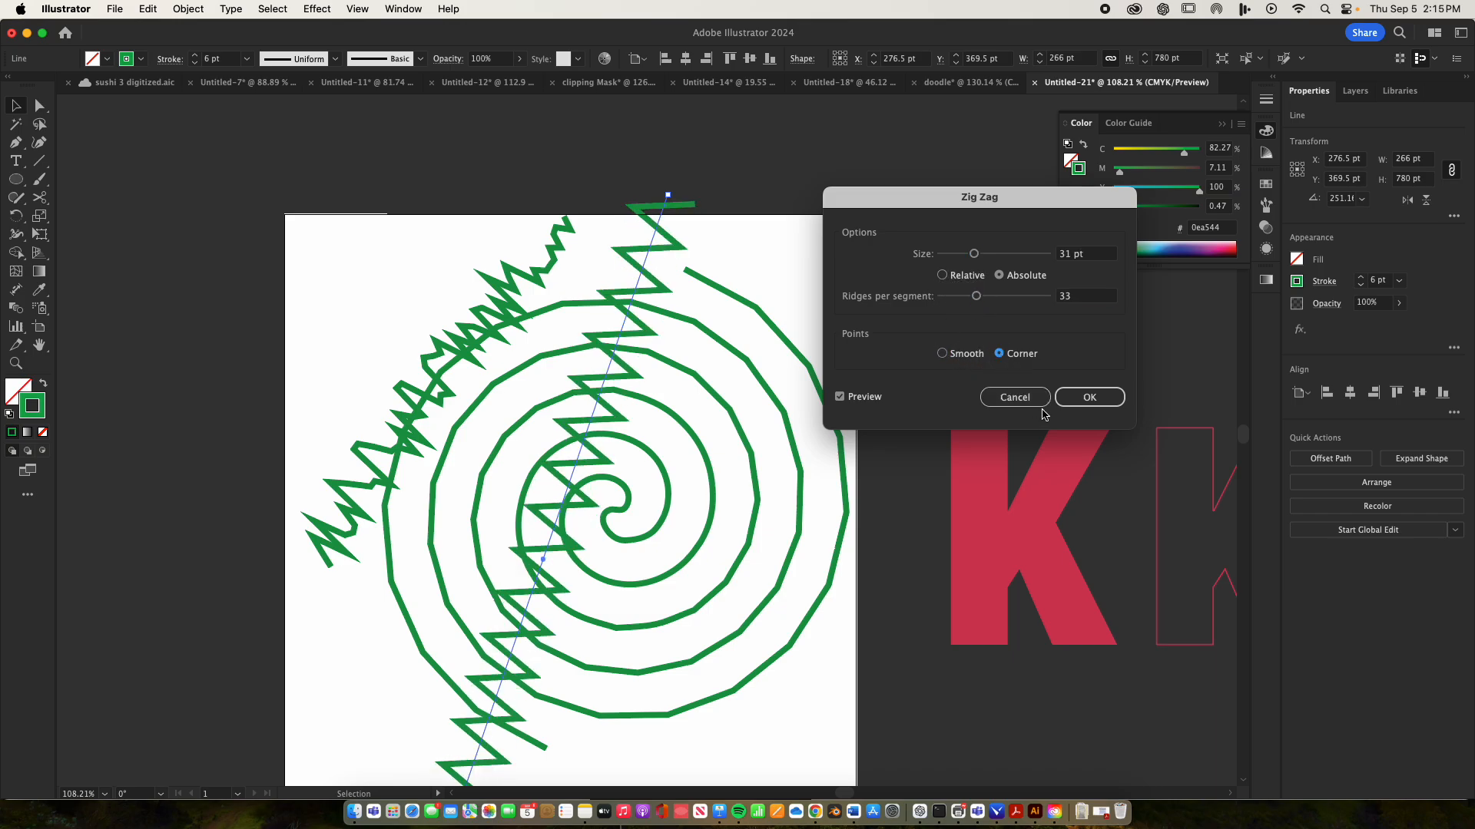
left_click(1088, 397)
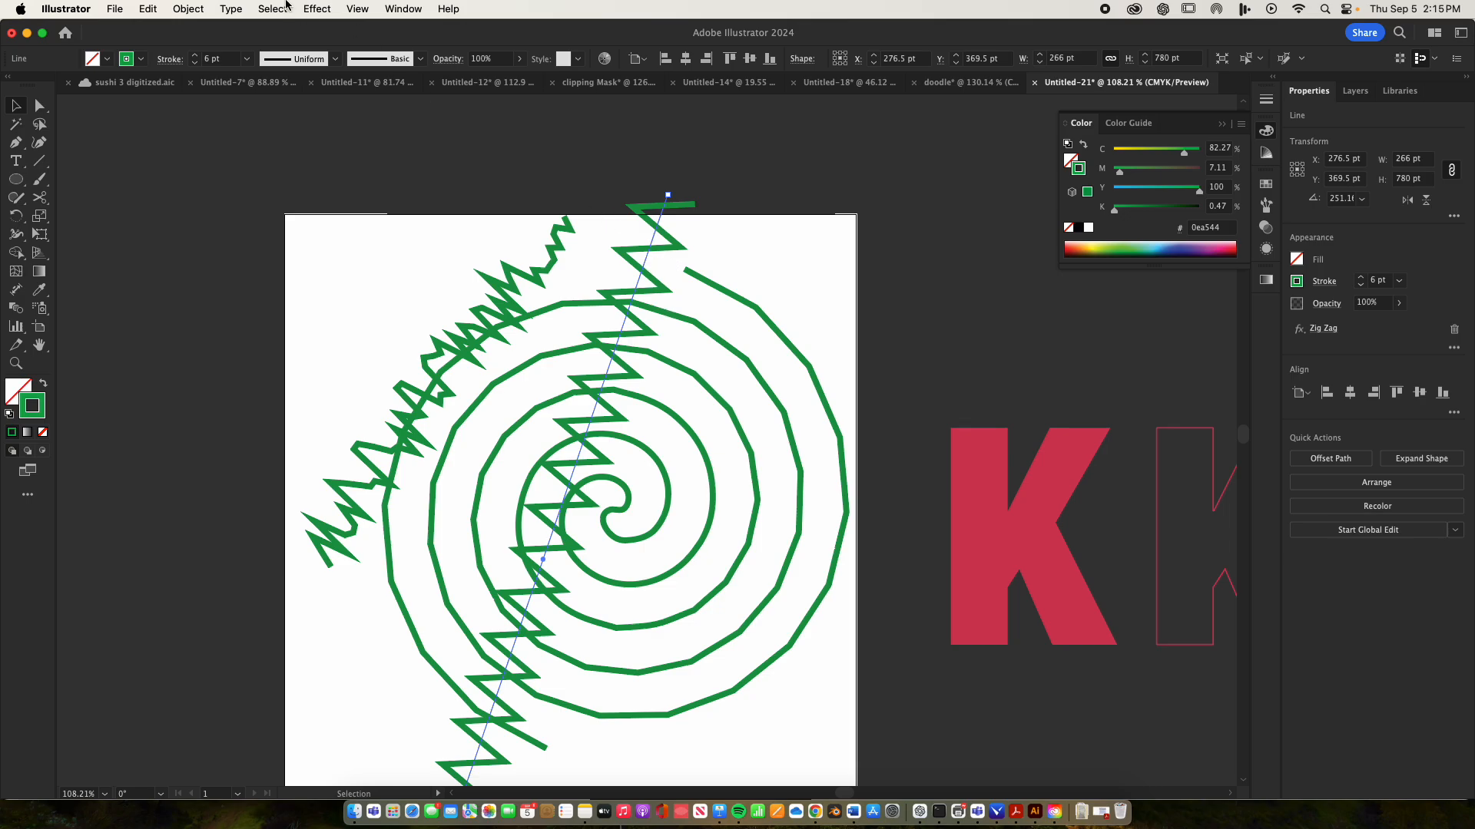
Expand the zigzag line's appearance and place both it and the roughened line over the spiral's centre
left_click(192, 9)
left_click(229, 236)
left_click(750, 283)
left_click_drag(652, 280, 739, 264)
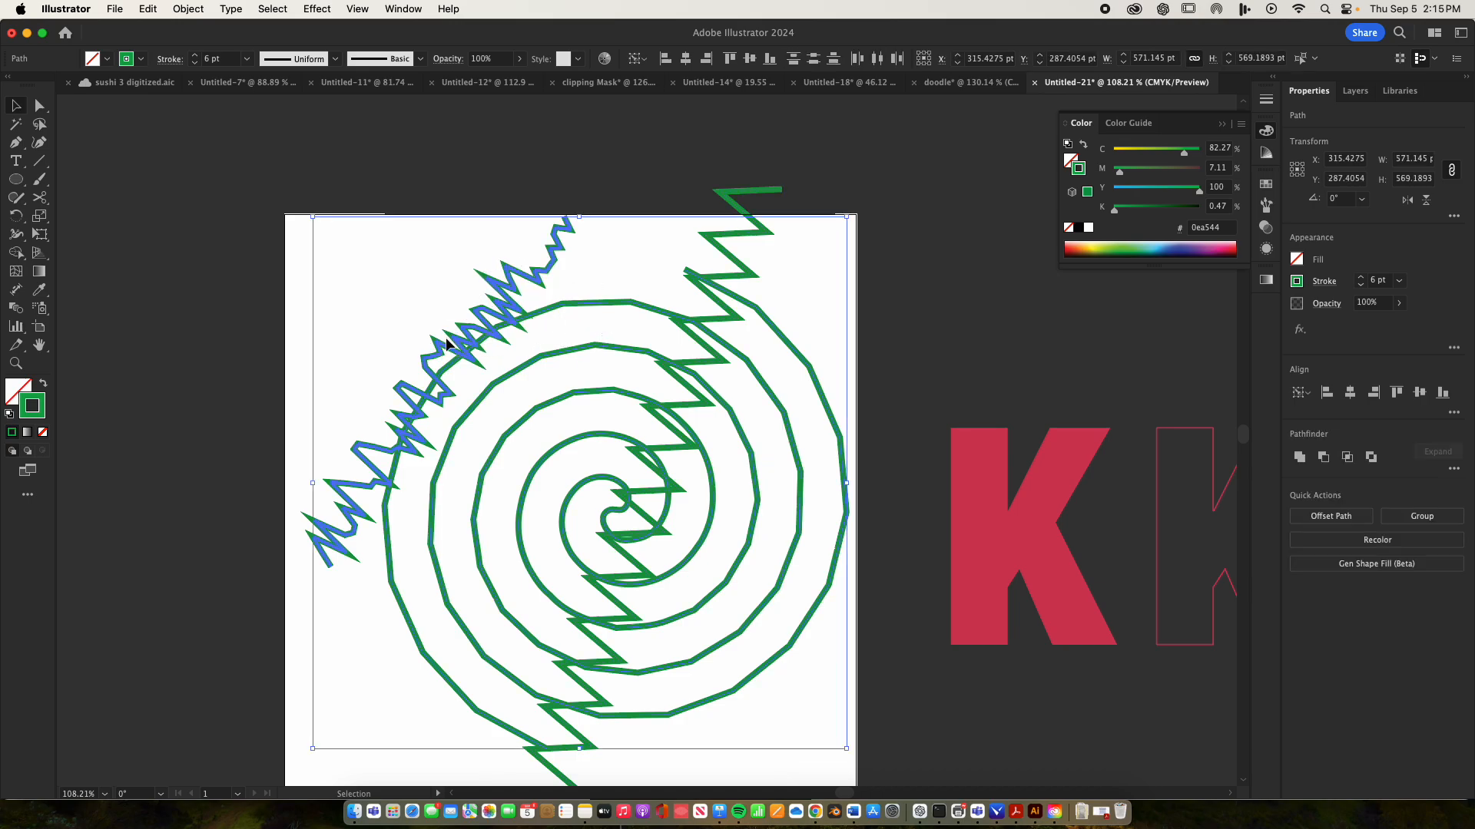
left_click(345, 152)
left_click_drag(523, 326, 642, 458)
Move the filled red K onto the centre of the spiral and bring it to the front
left_click(980, 553)
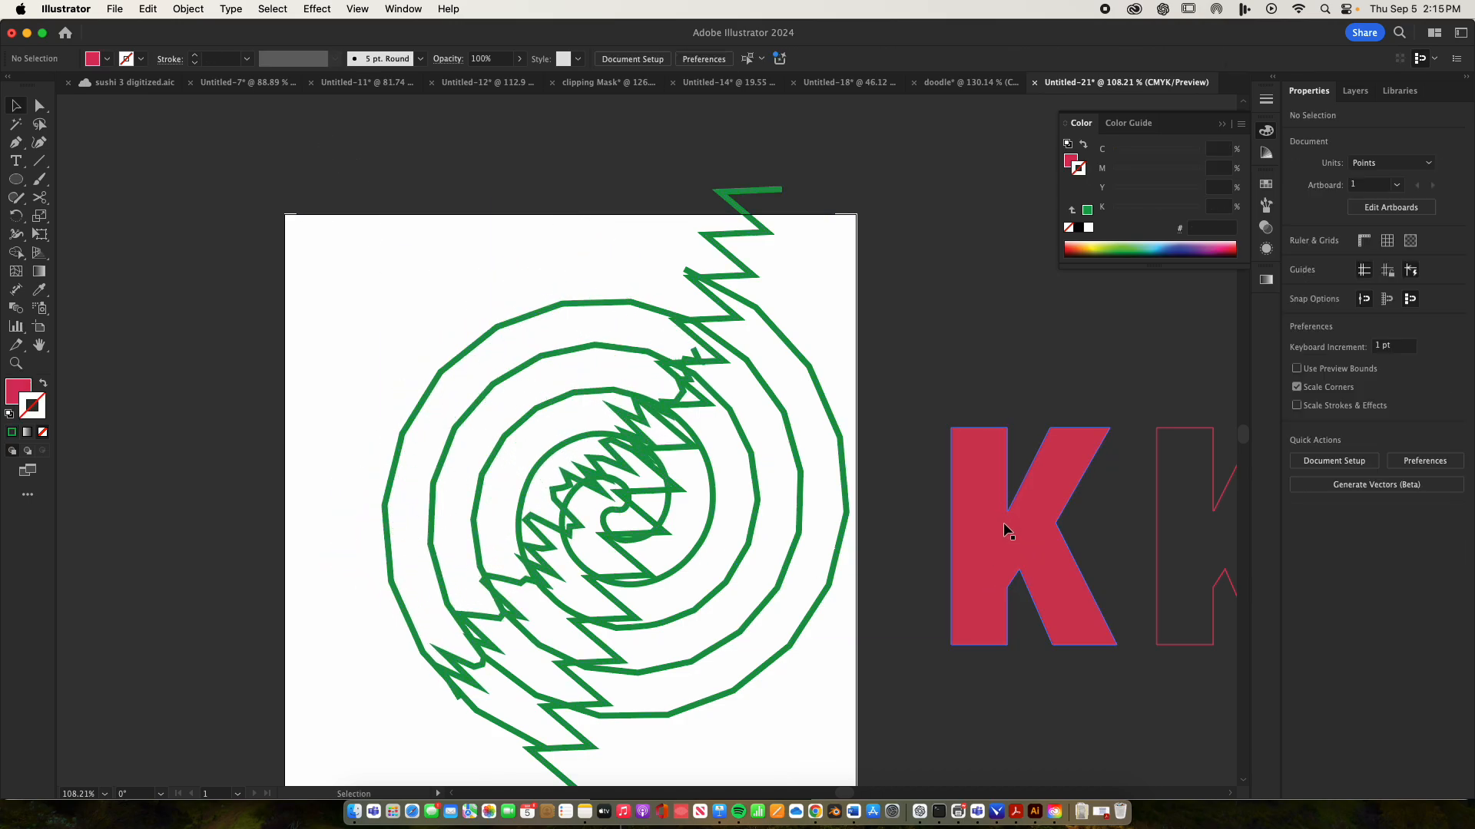
left_click_drag(1029, 541, 626, 527)
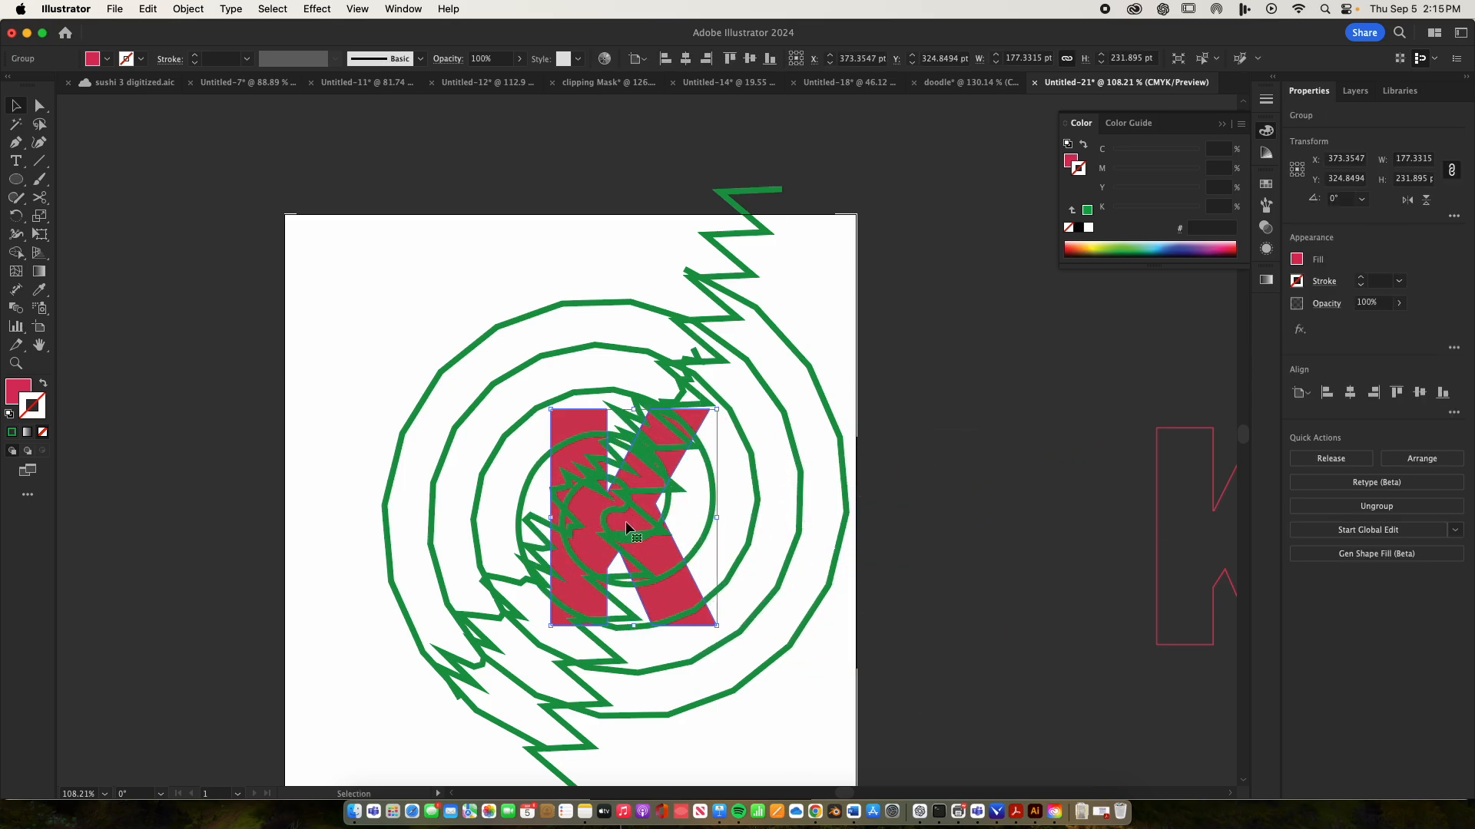
key("super")
key("super+shift+bracketright")
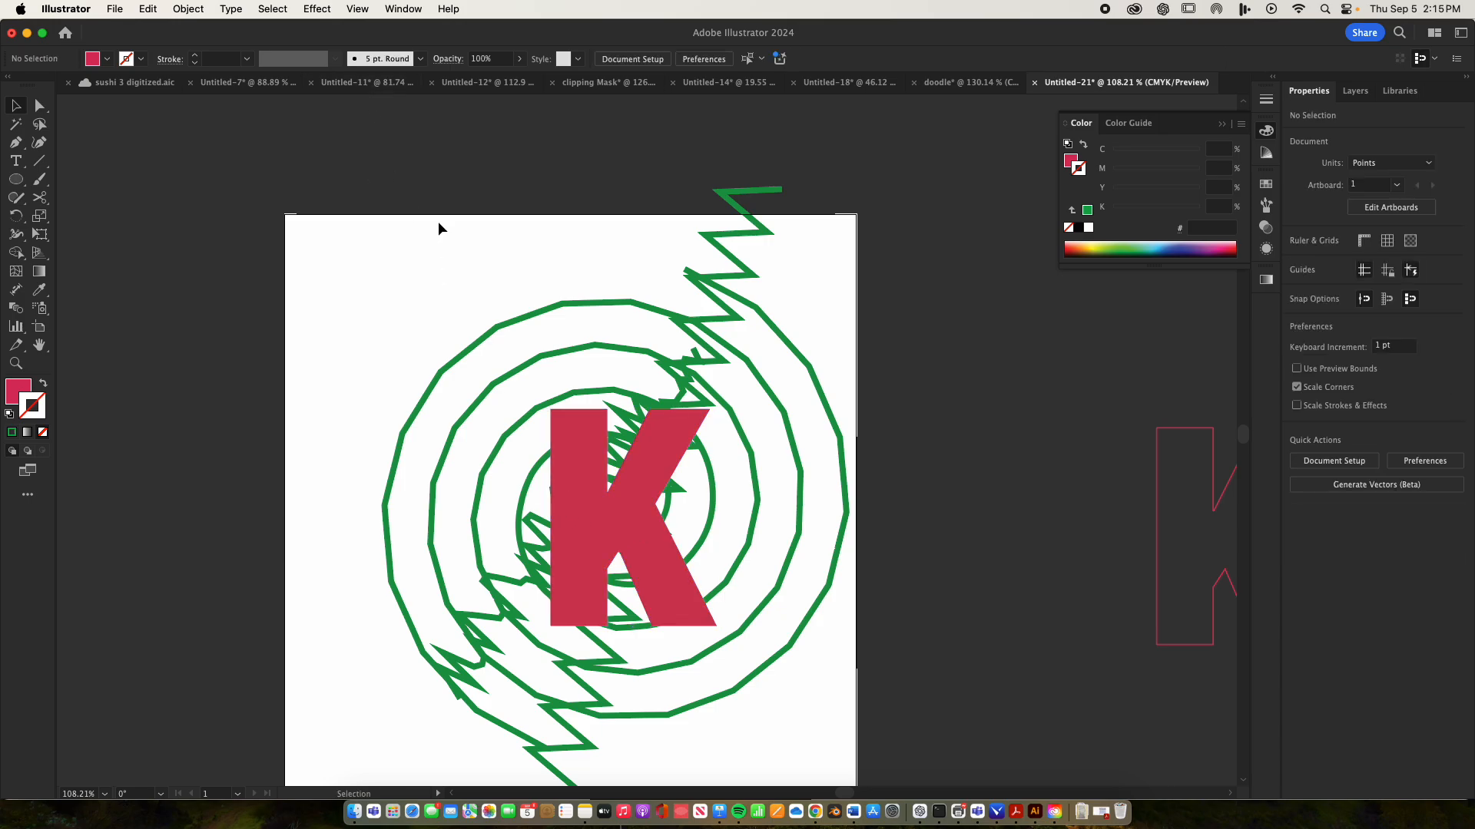
Clip the green lines inside the filled K with a clipping mask and place the red outlined K exactly over the clipped letter
mouse_move(438, 222)
left_mouse_down()
mouse_move(708, 625)
mouse_move(758, 674)
left_mouse_up()
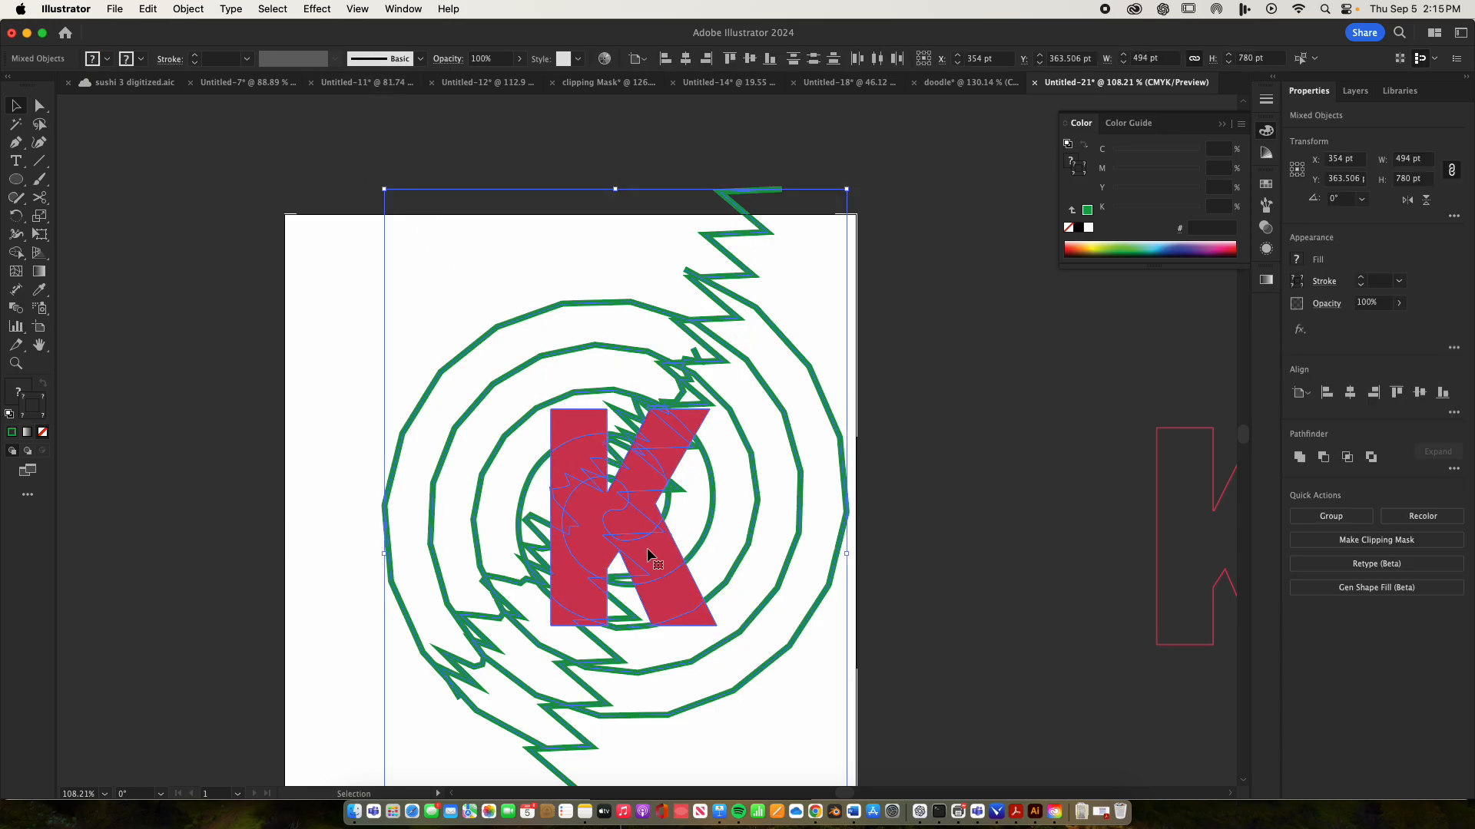
right_click(635, 516)
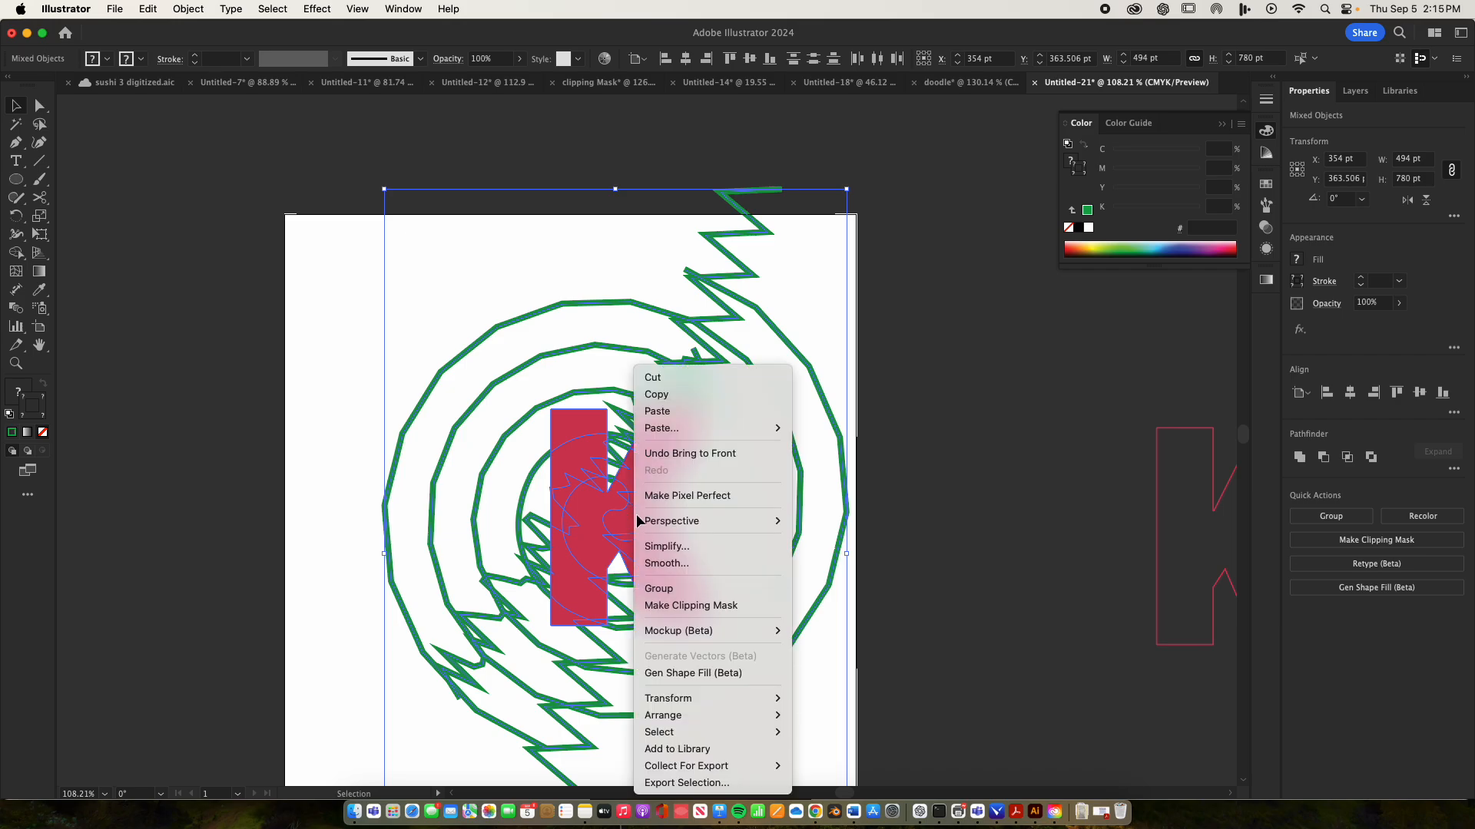
left_click(691, 602)
left_click(955, 635)
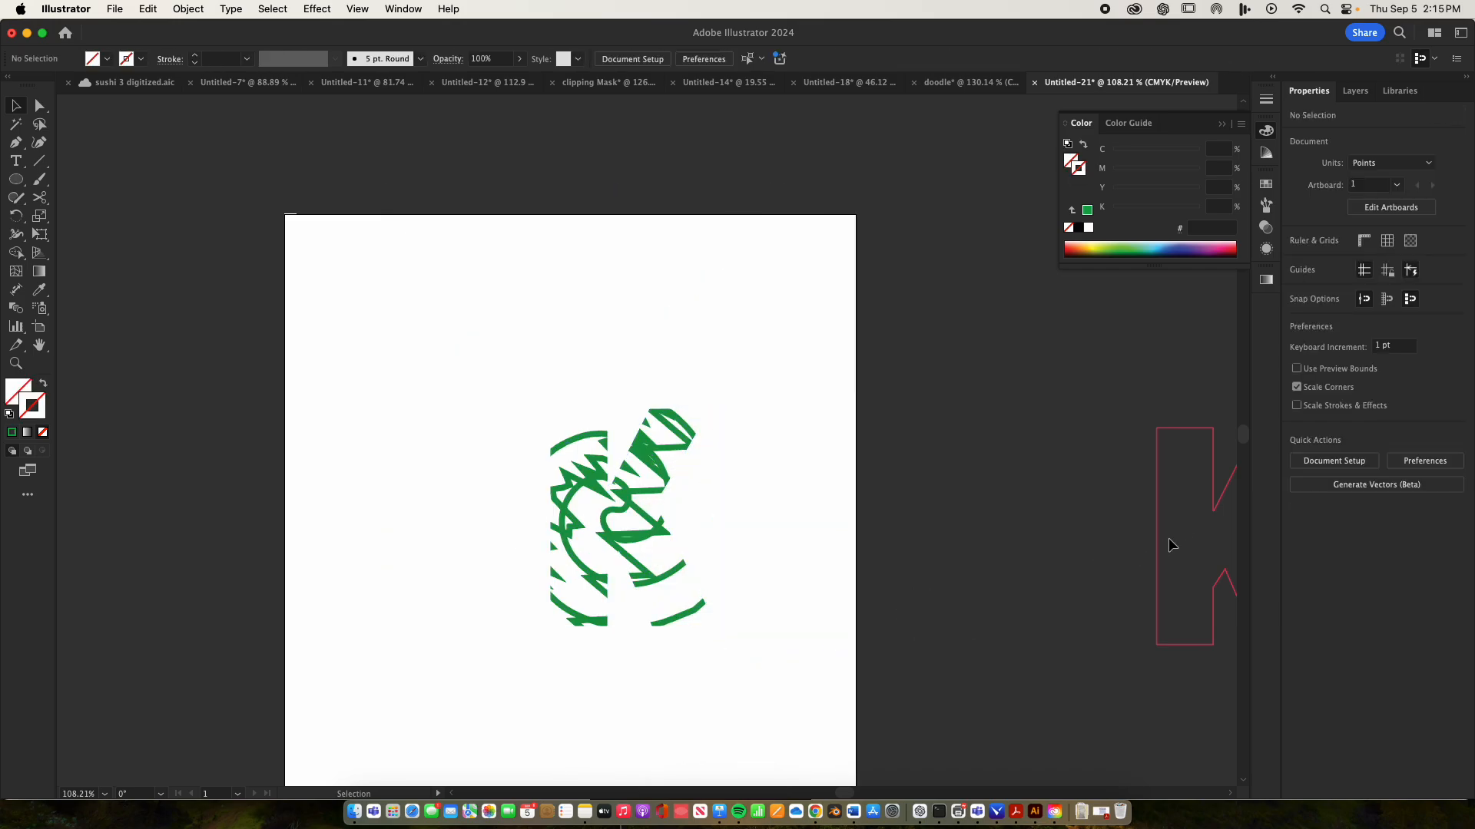
left_click_drag(1162, 518, 552, 499)
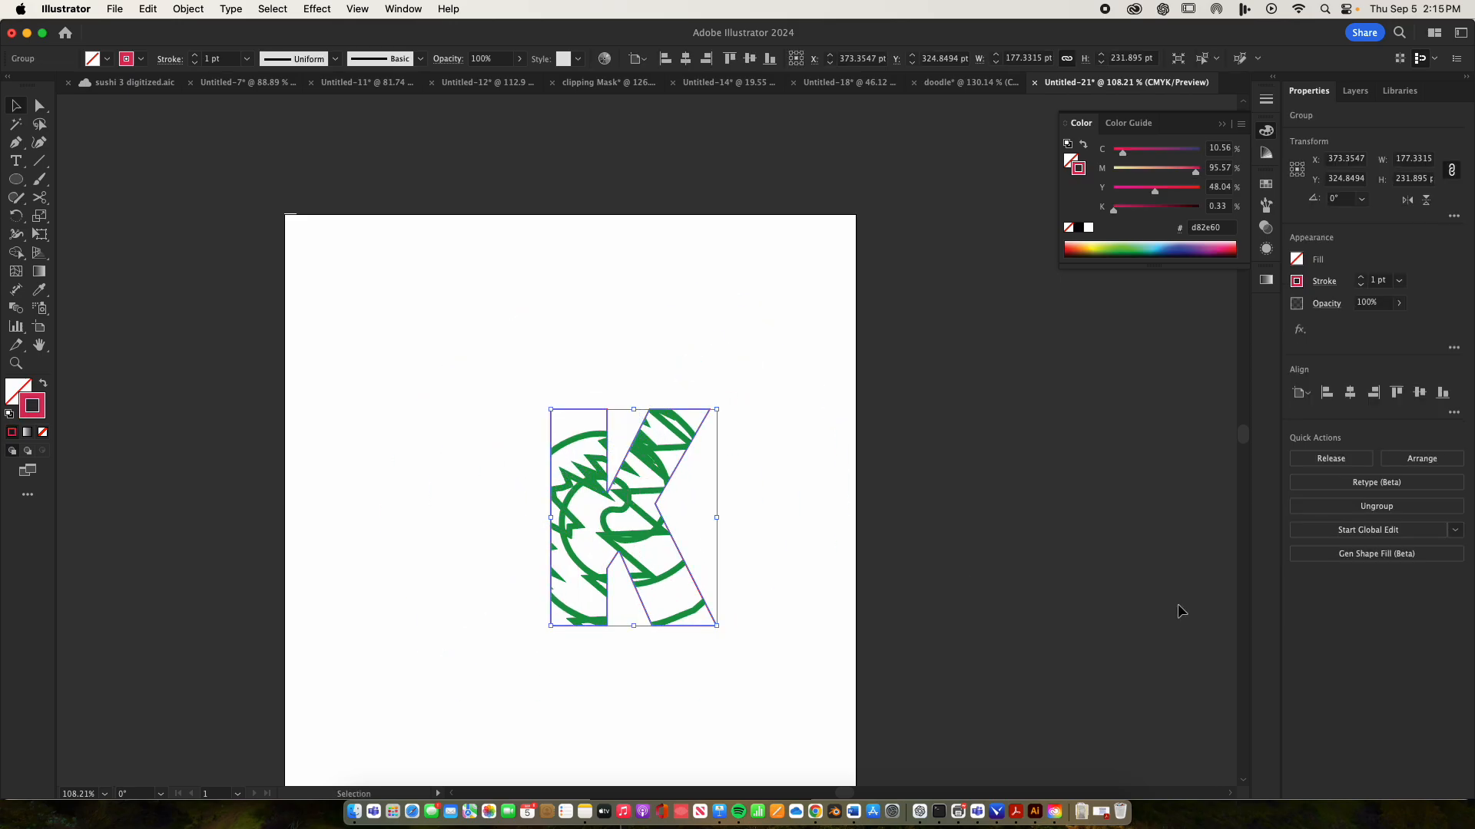
left_click(1030, 578)
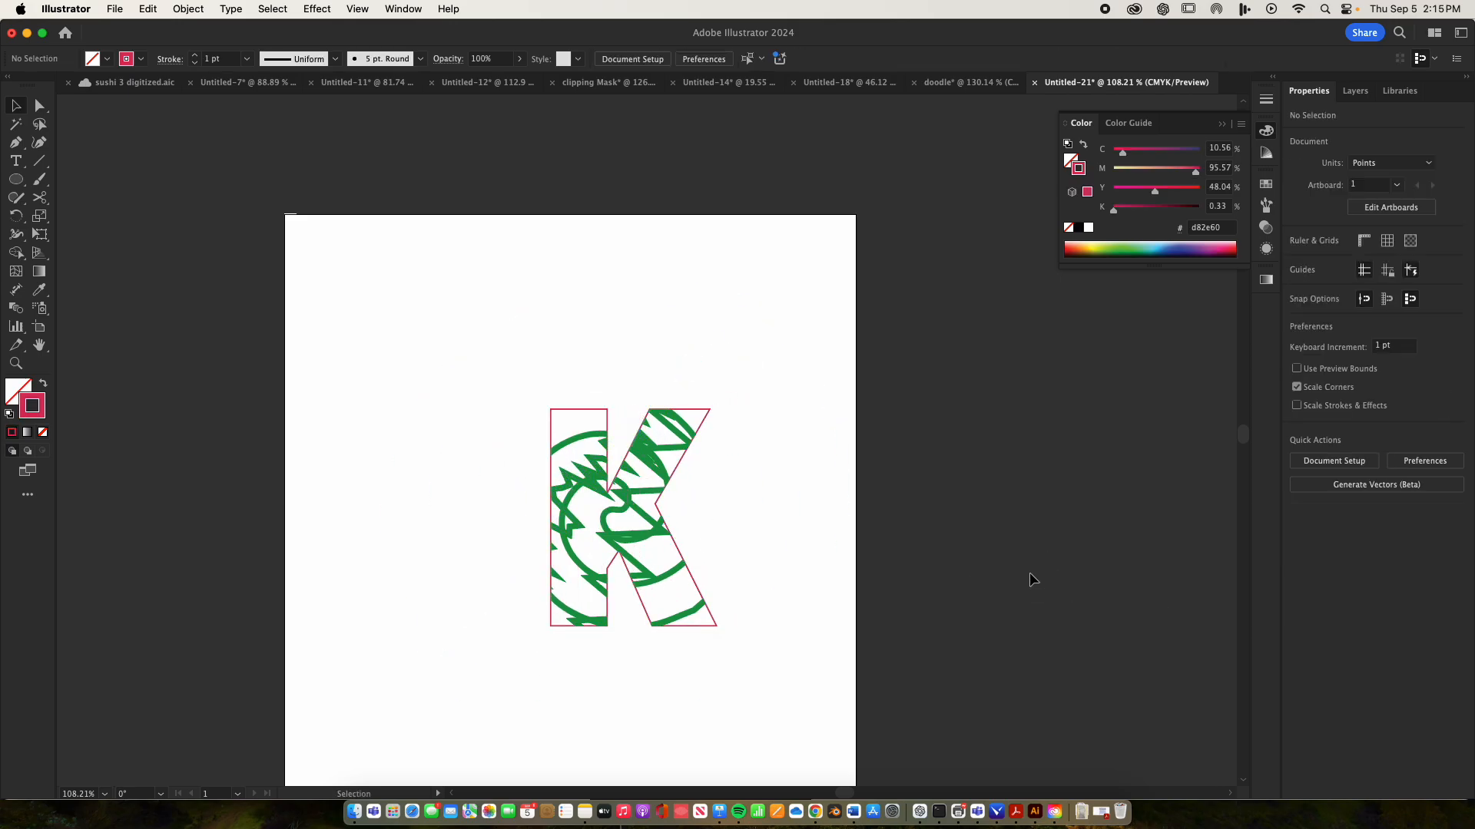
Save the artwork as geo line in Adobe PDF format in the Graphic Design Projects folder, using the High Quality Print preset
left_click(115, 10)
left_click(127, 193)
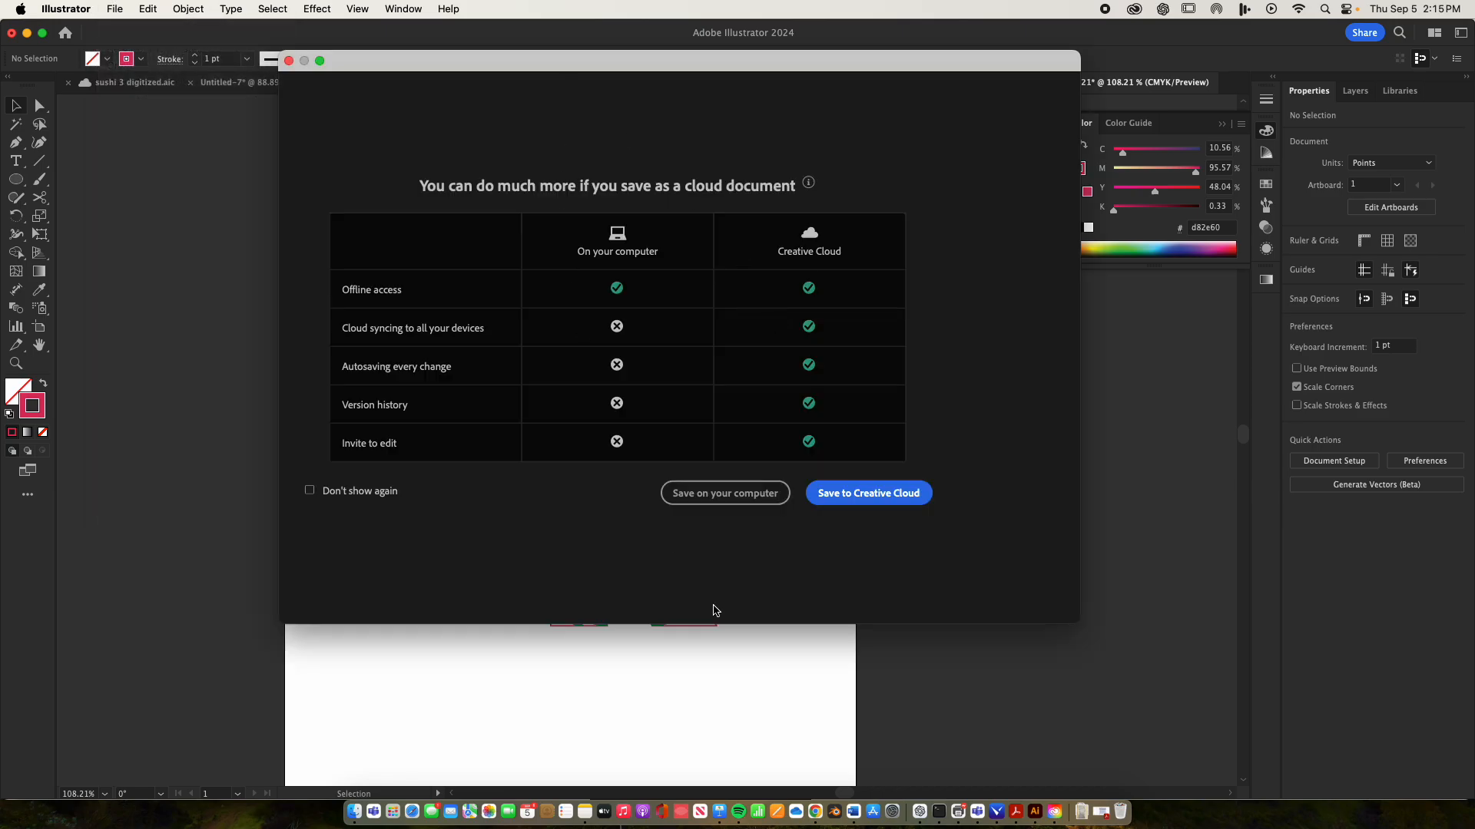
left_click(737, 497)
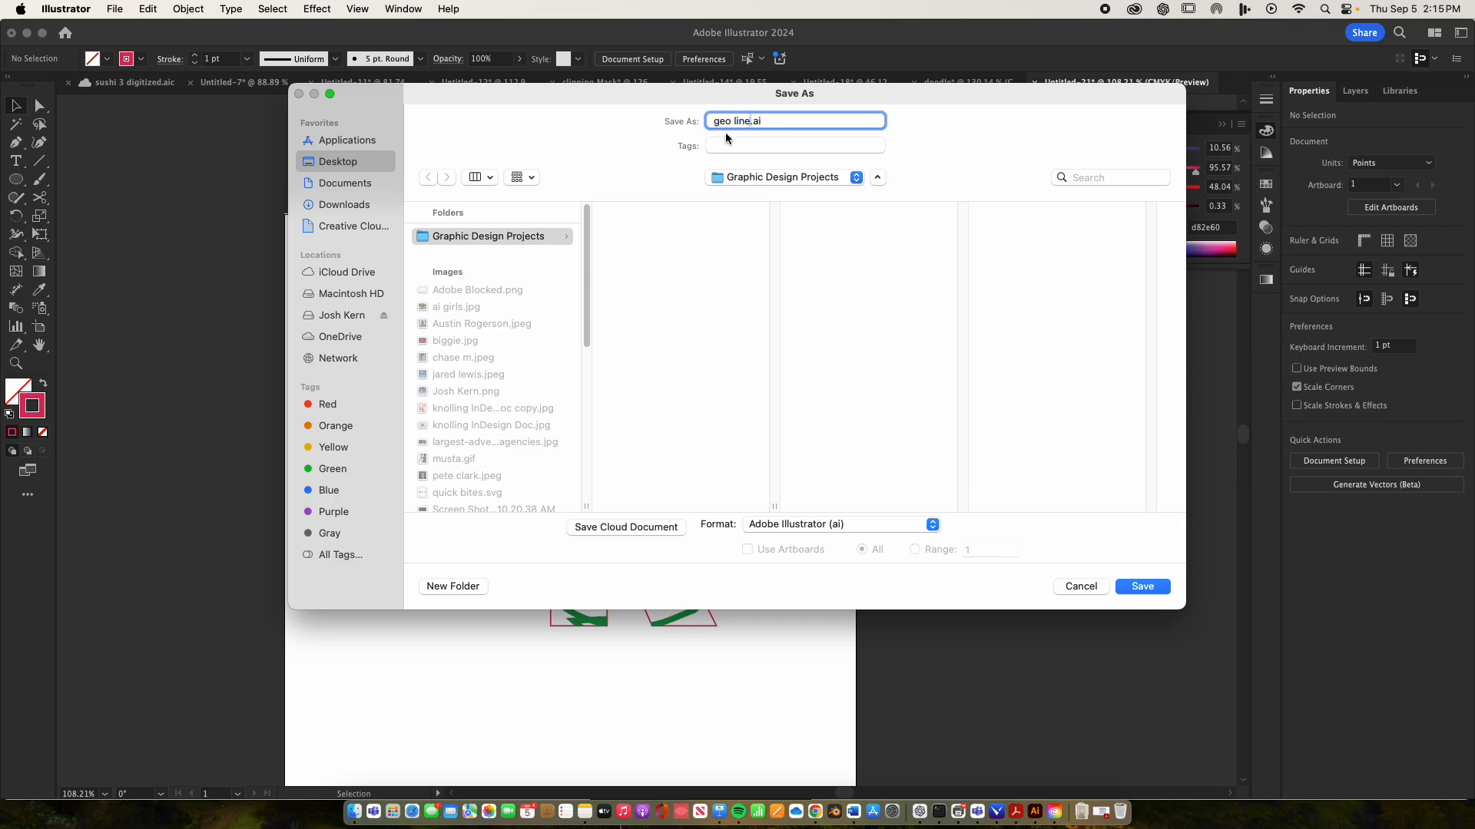
left_click(429, 235)
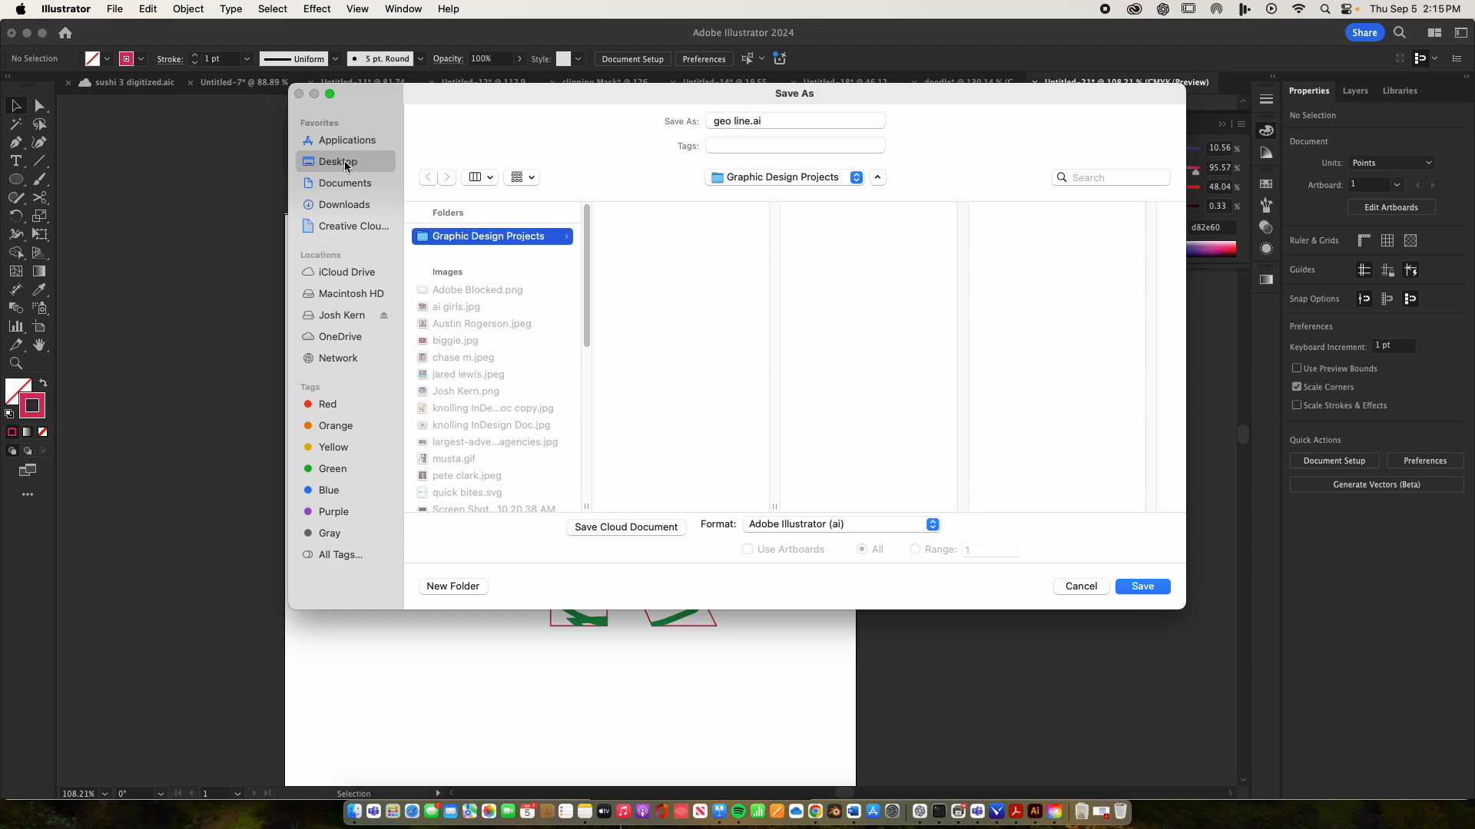
left_click(924, 527)
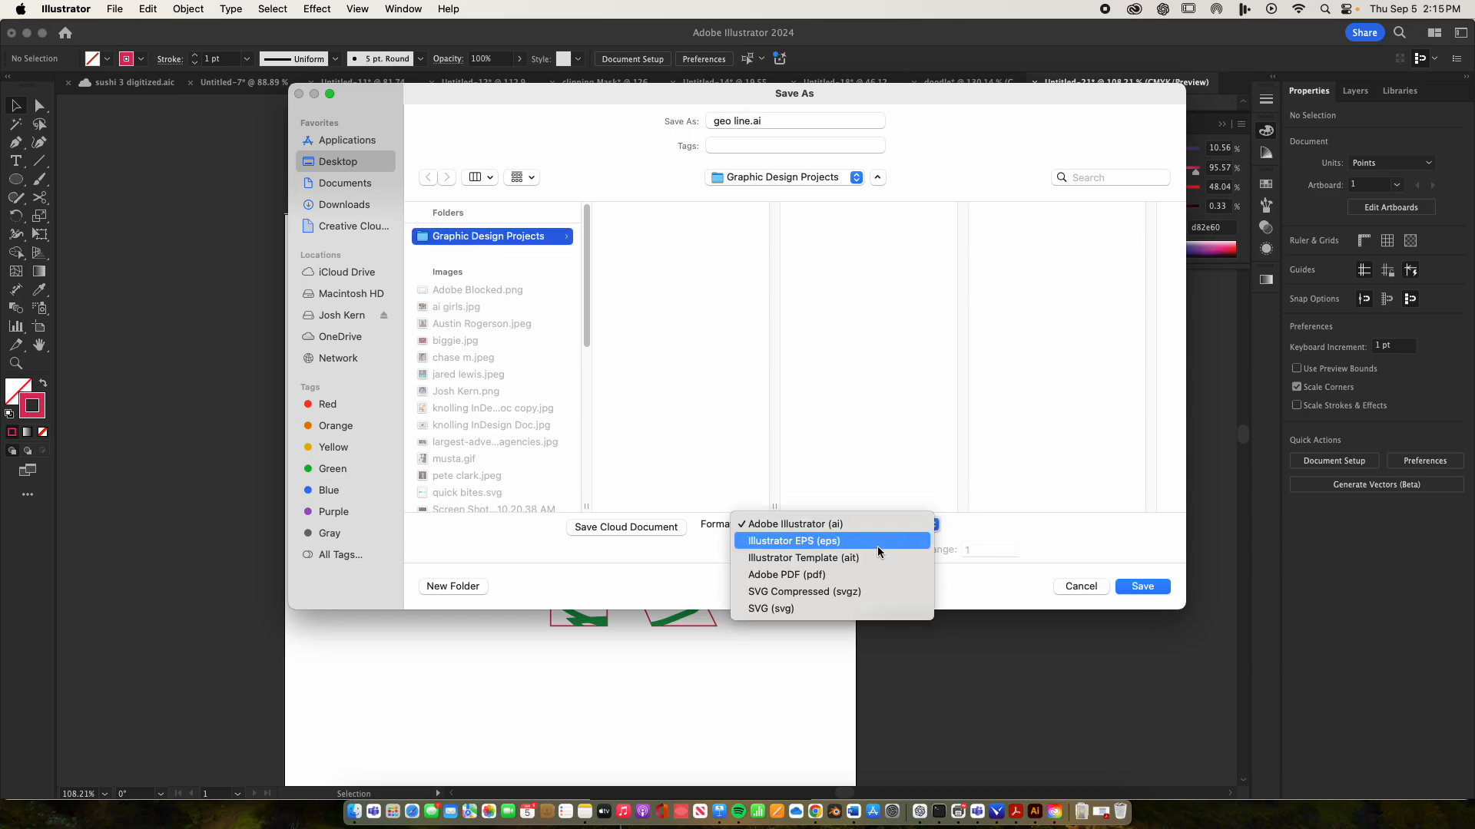
left_click(822, 573)
left_click(1144, 586)
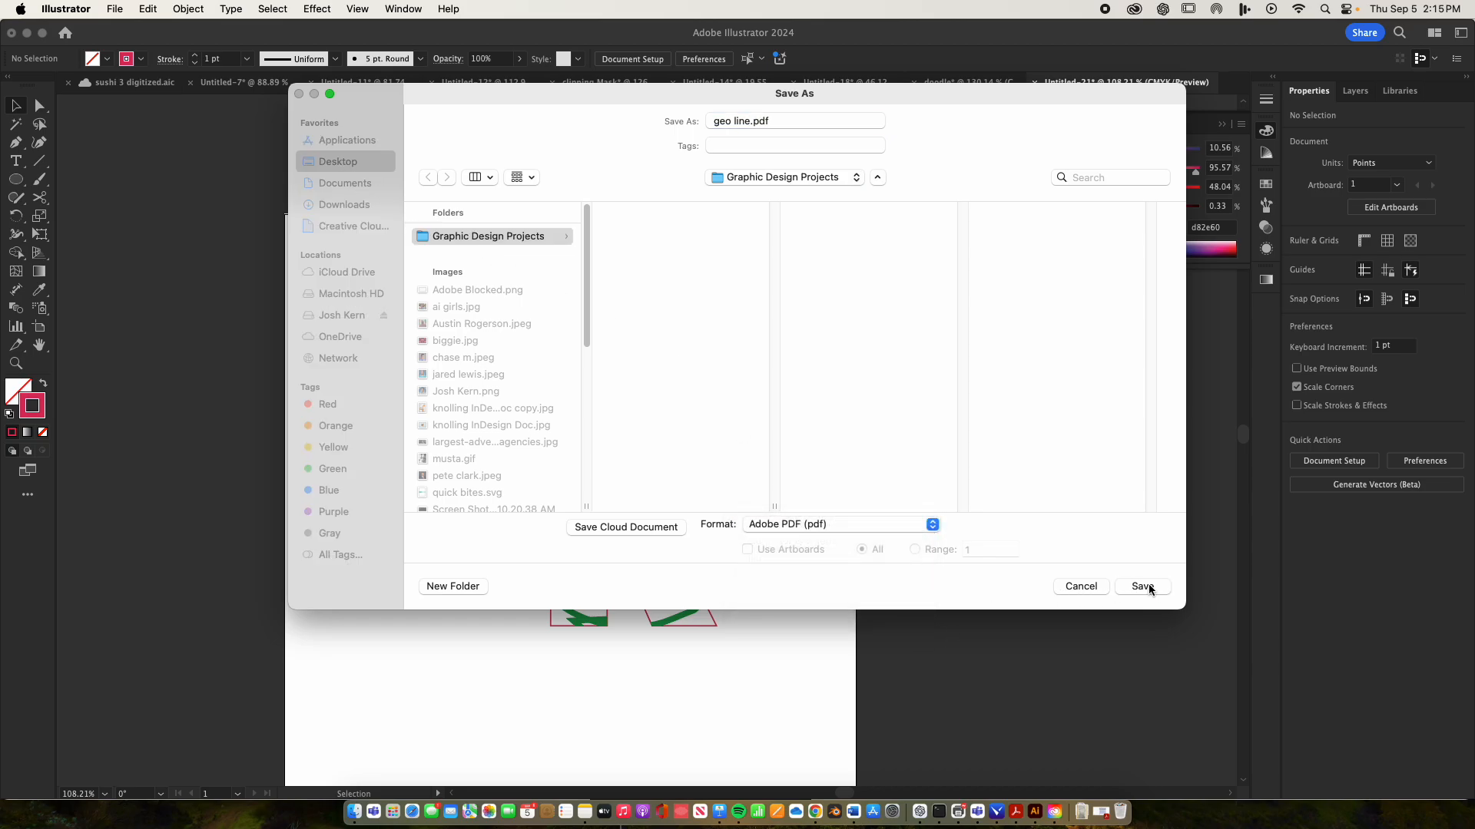
left_click(932, 612)
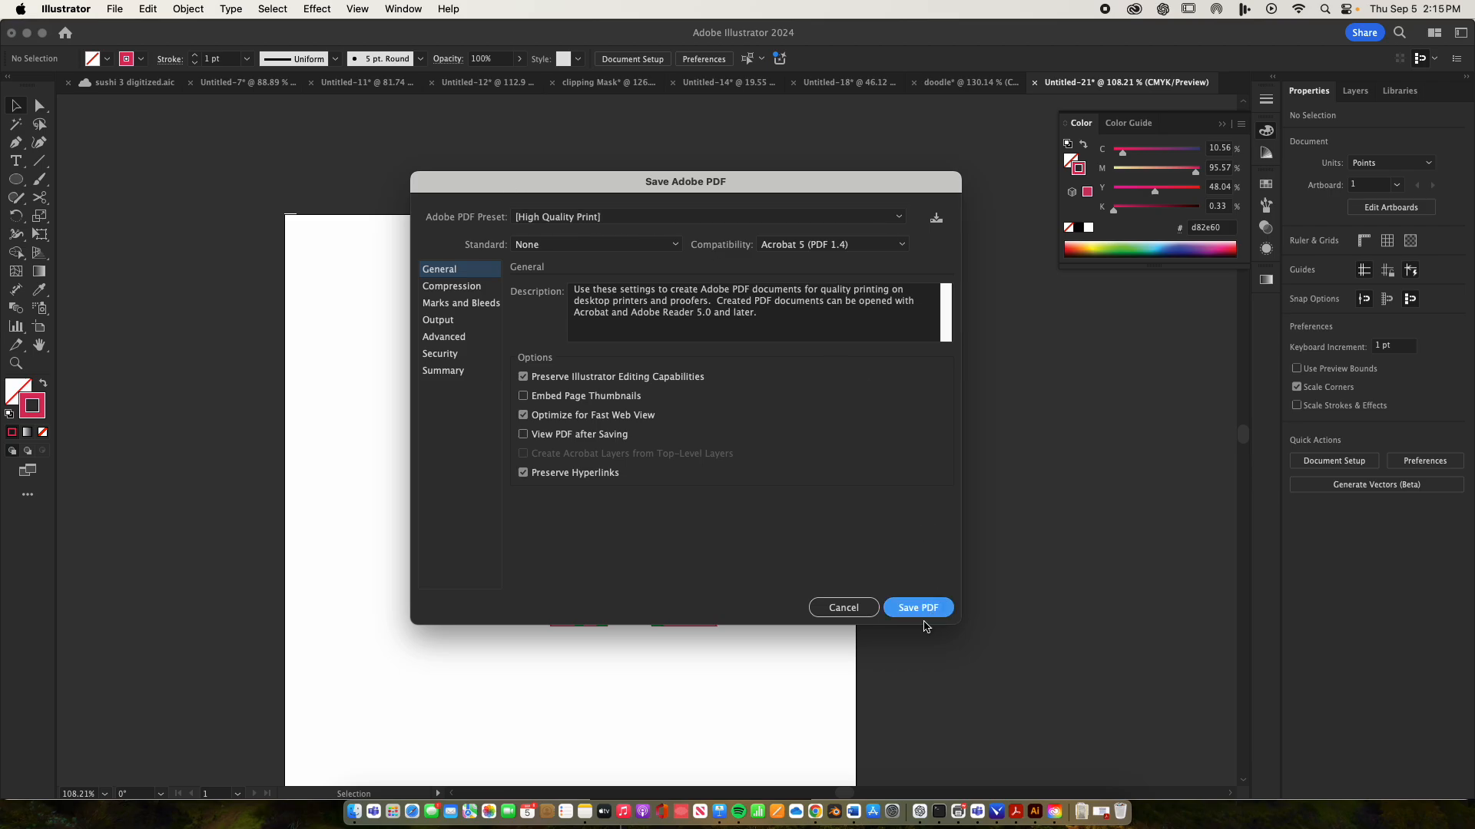